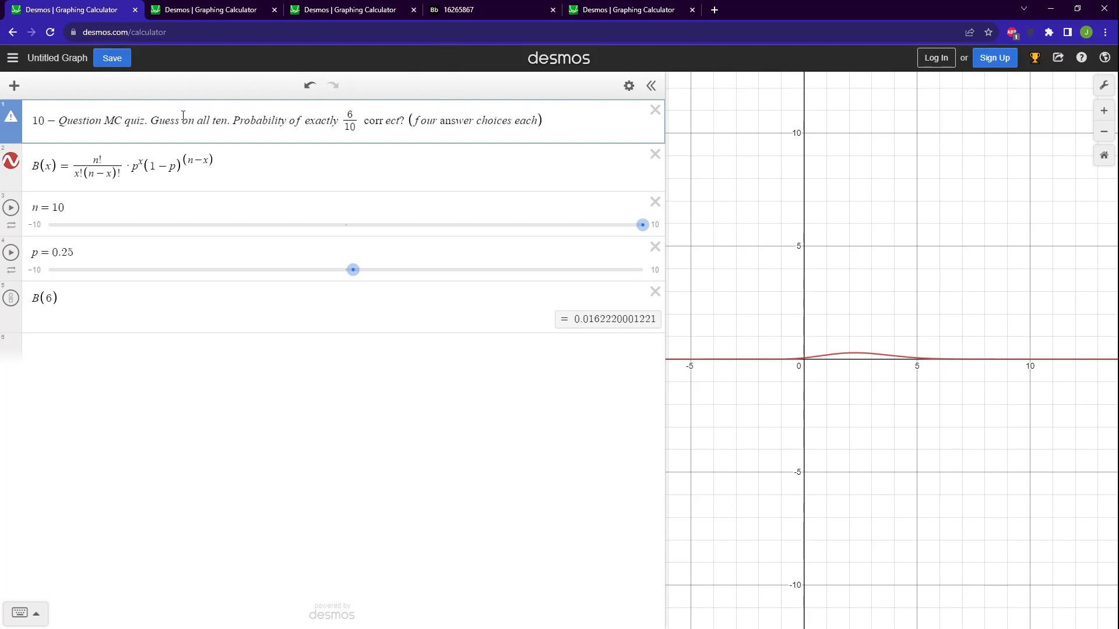
# Examine the 10-question quiz problem alongside the binomial function B(x) and the definitions of n and p.
pyautogui.click(63, 120)
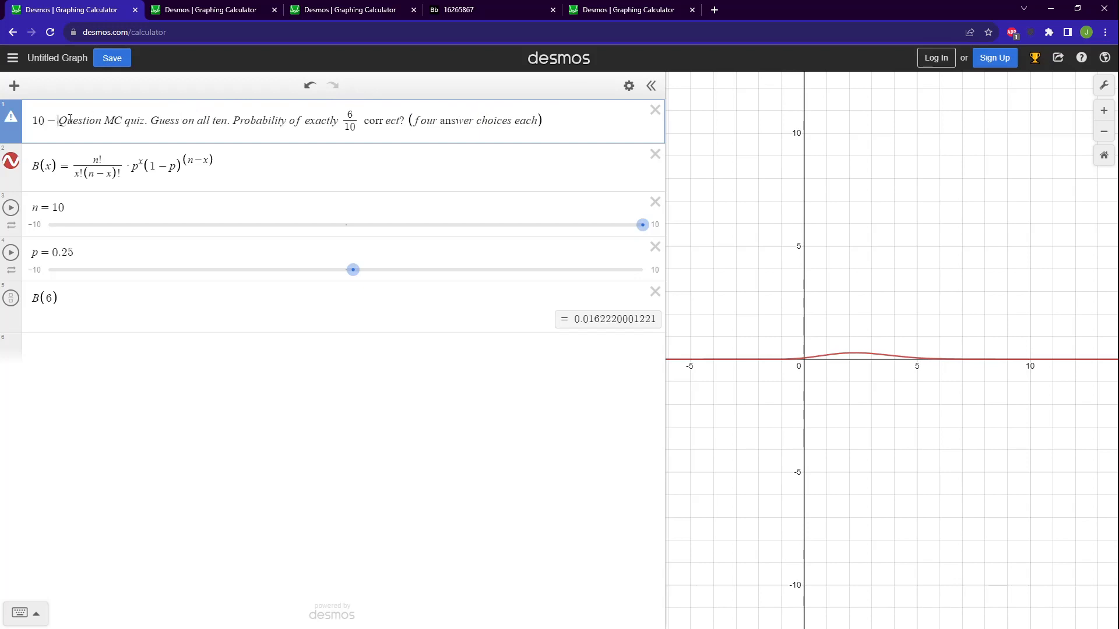
pyautogui.click(370, 126)
pyautogui.click(290, 164)
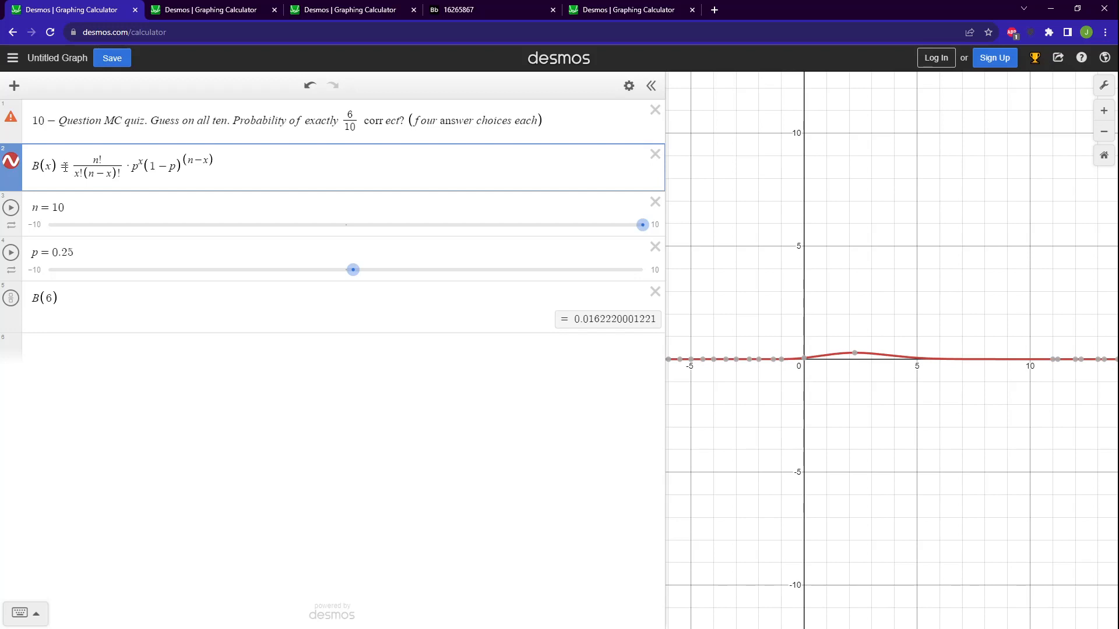
pyautogui.moveTo(277, 174); pyautogui.dragTo(70, 171)
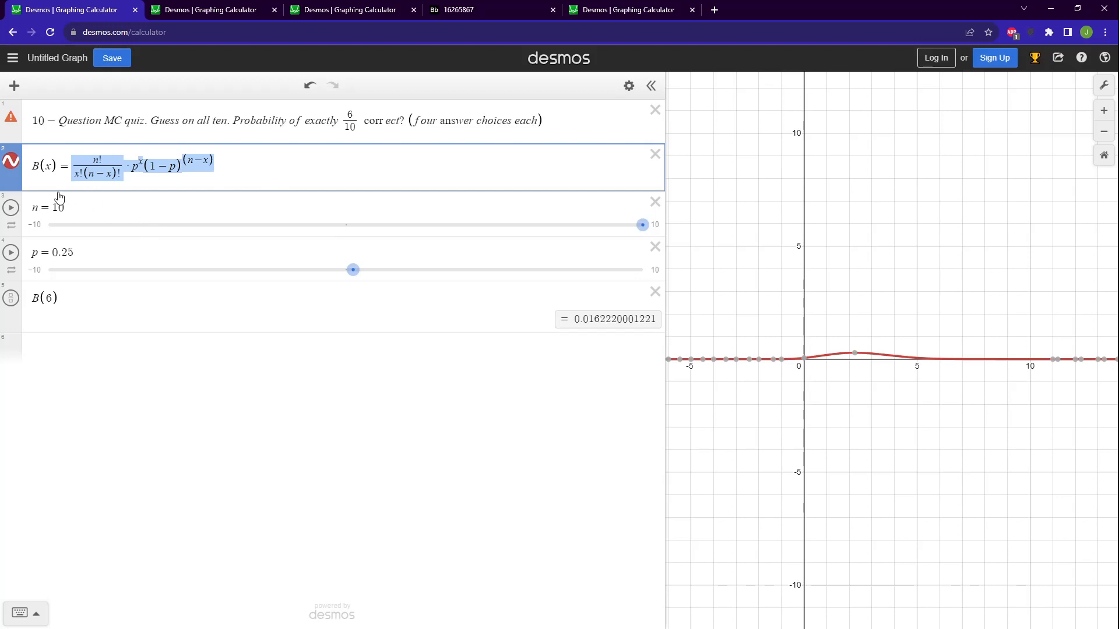
pyautogui.click(93, 209)
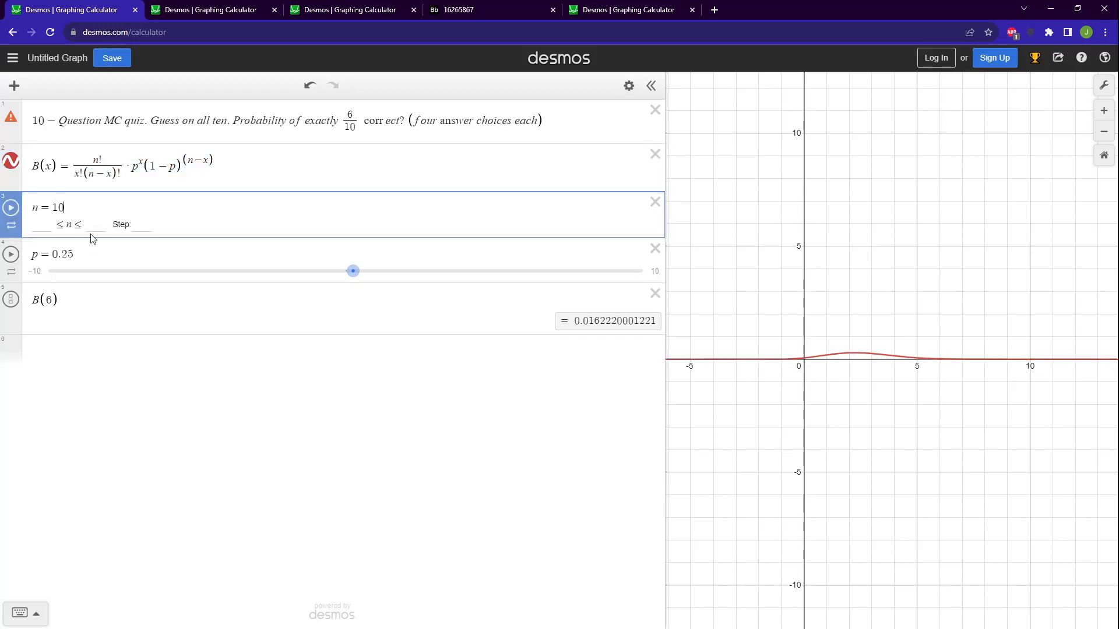
pyautogui.click(89, 248)
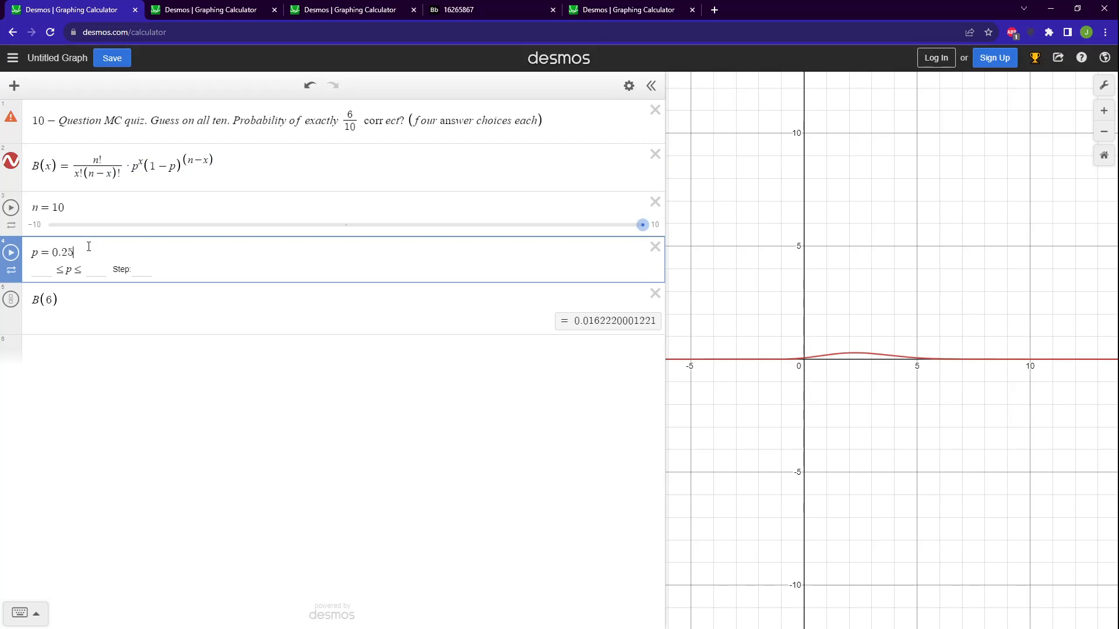
pyautogui.click(38, 205)
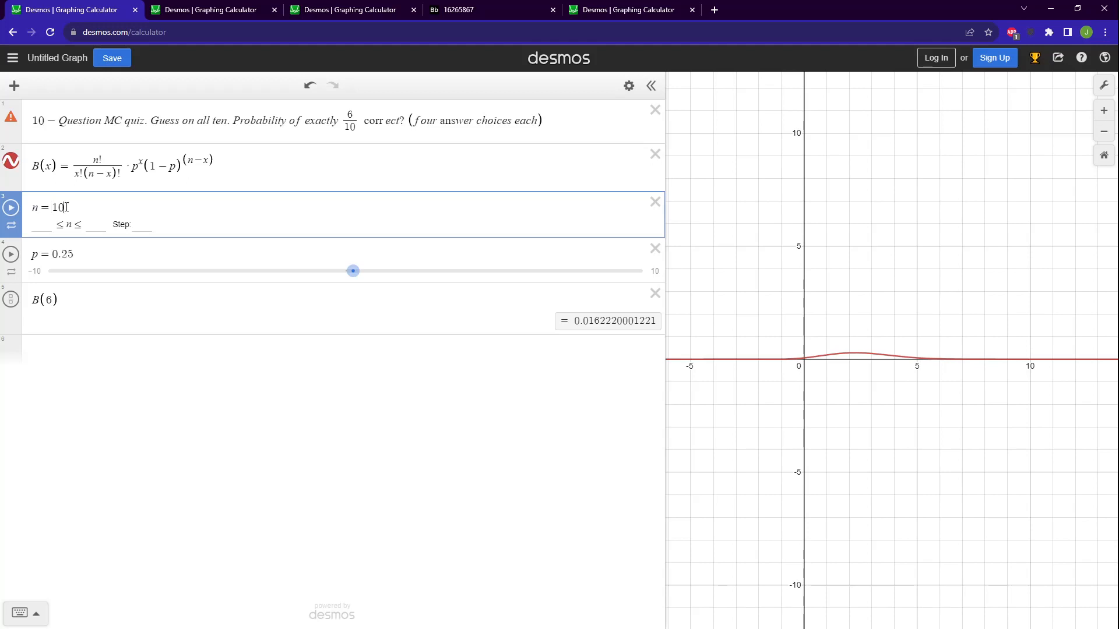
pyautogui.click(78, 251)
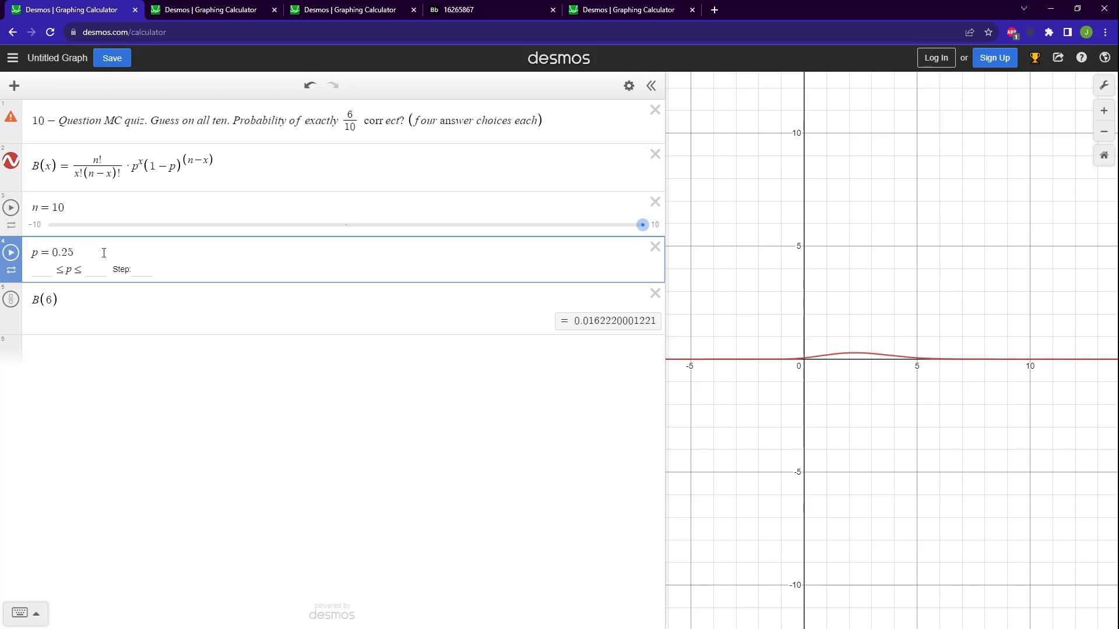
pyautogui.click(77, 122)
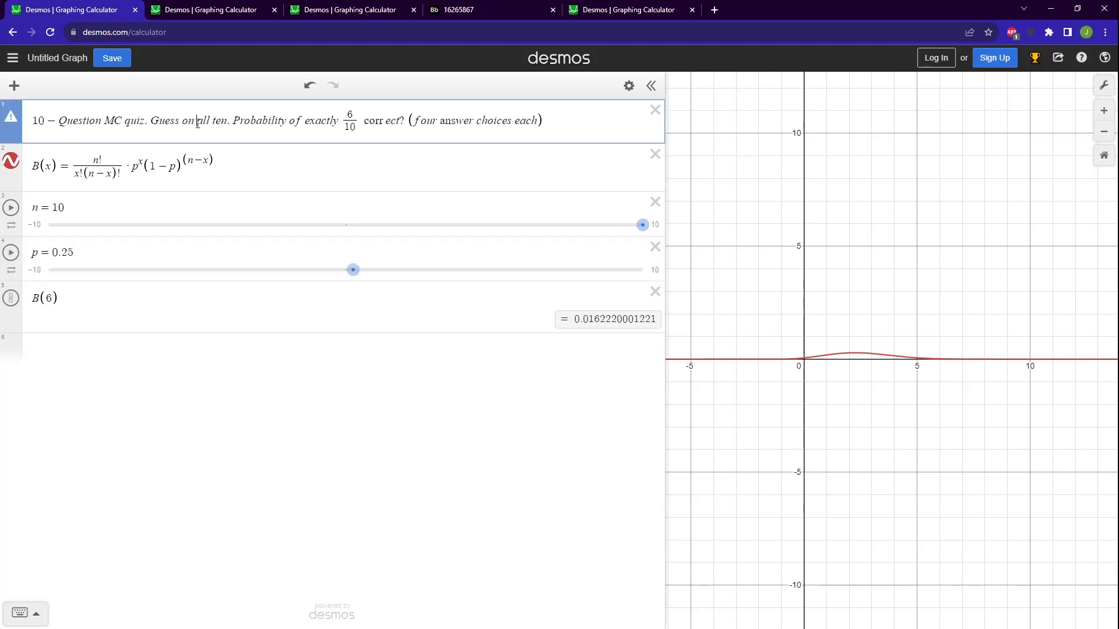
pyautogui.click(79, 208)
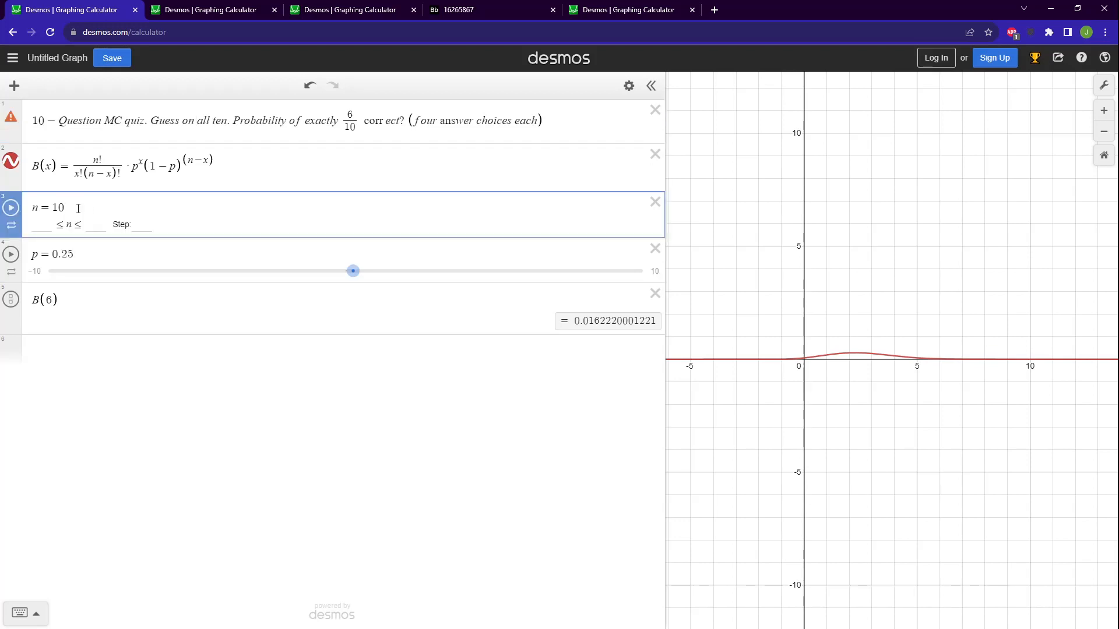
pyautogui.click(439, 119)
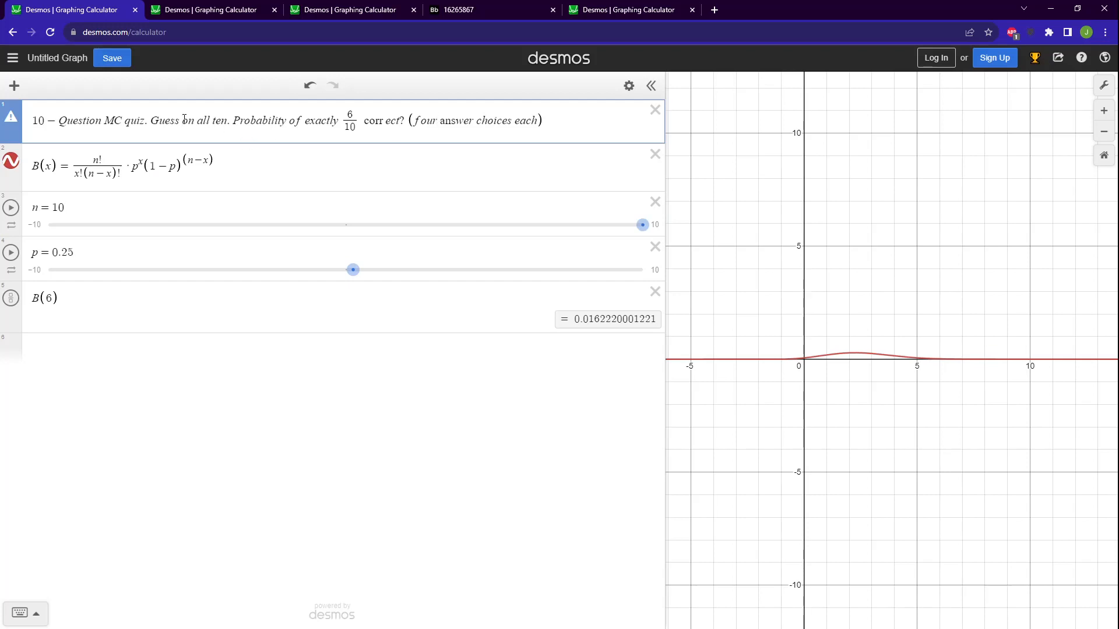
pyautogui.click(112, 249)
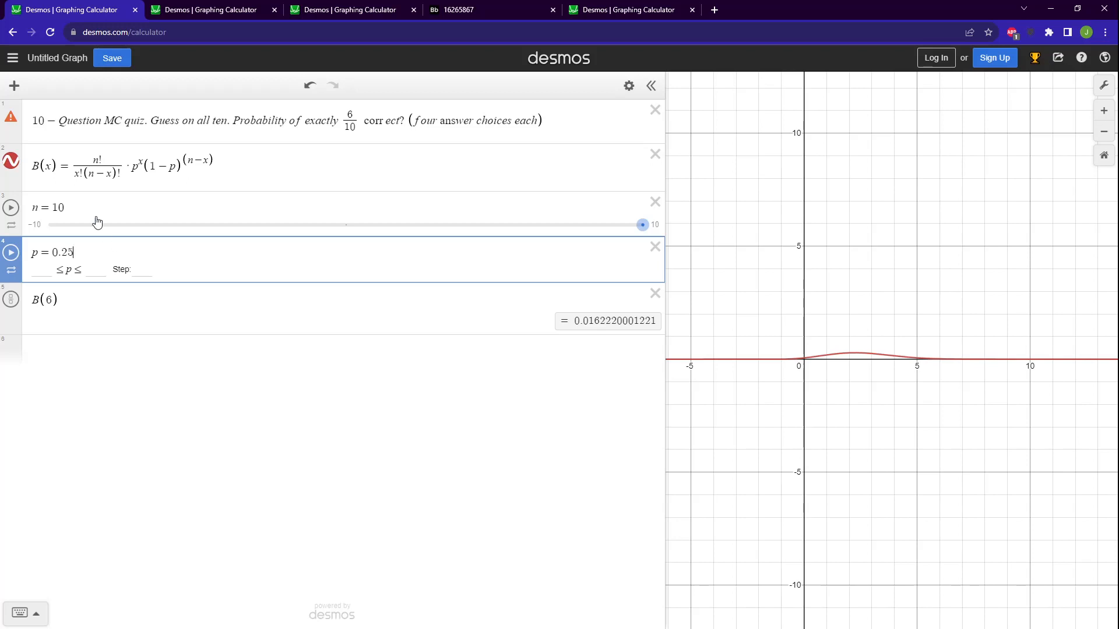
# Review the terms of the binomial formula B(x) and the n and p parameters that feed it.
pyautogui.moveTo(34, 166); pyautogui.dragTo(171, 164)
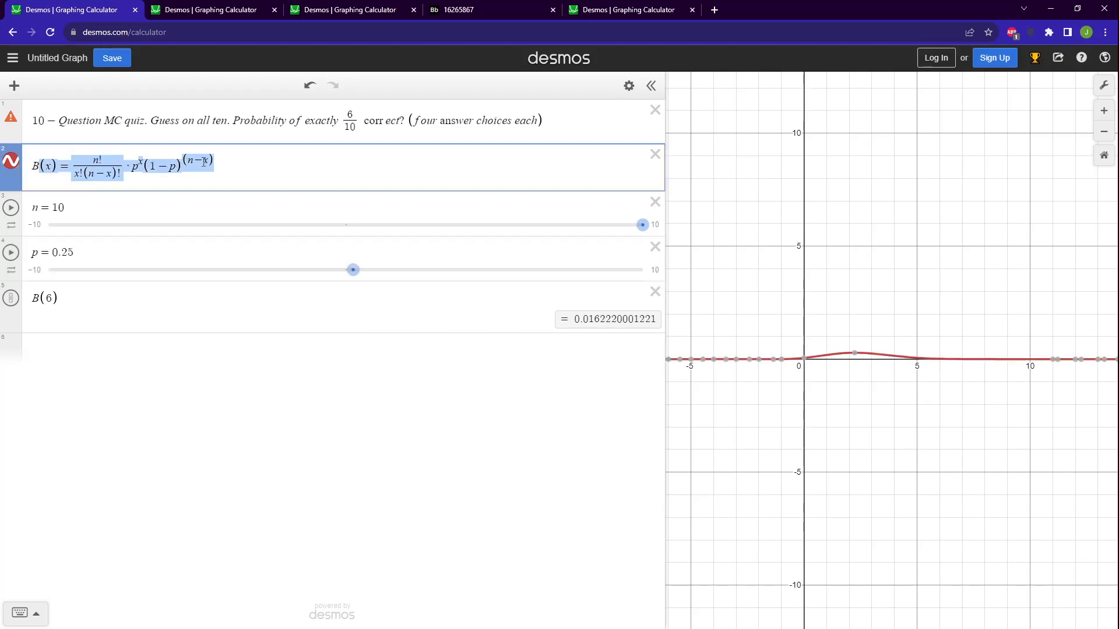
pyautogui.click(172, 165)
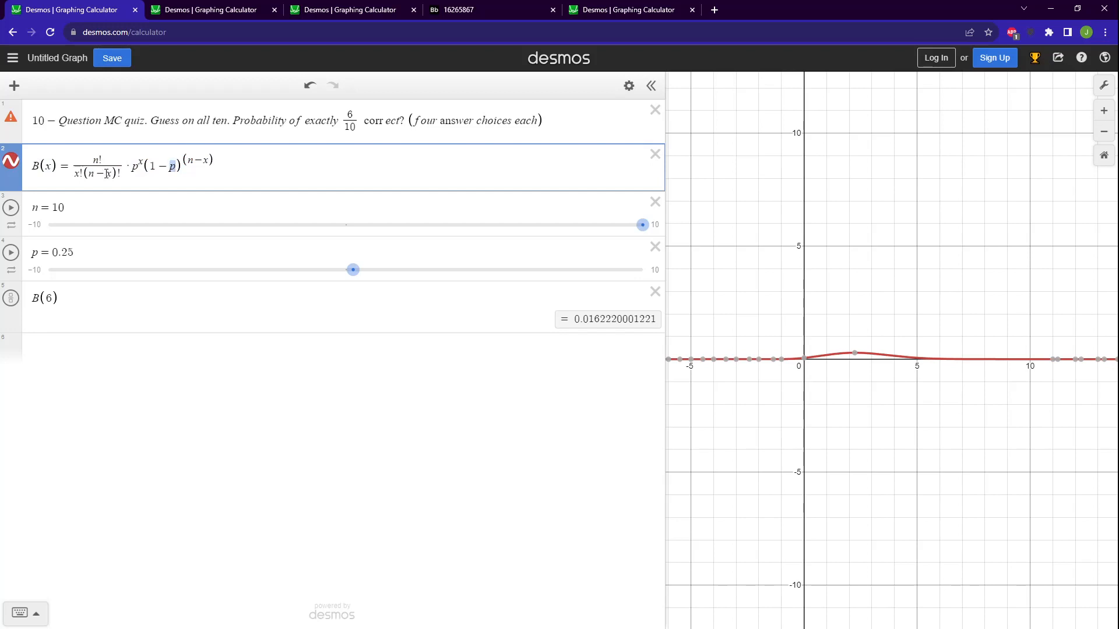
pyautogui.moveTo(89, 173); pyautogui.dragTo(99, 160)
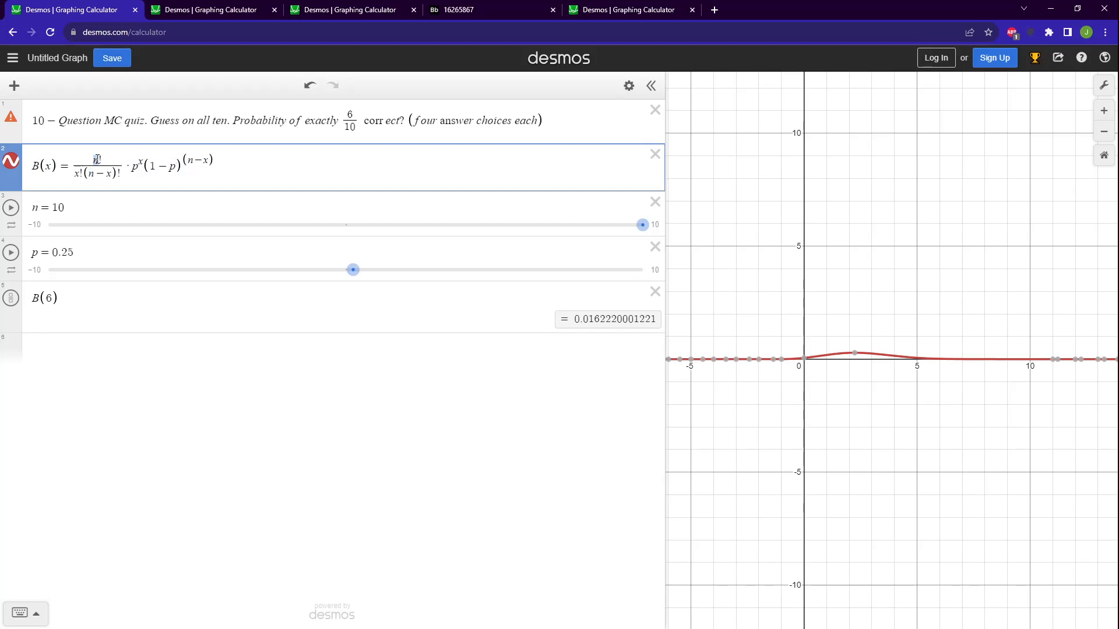
pyautogui.click(181, 210)
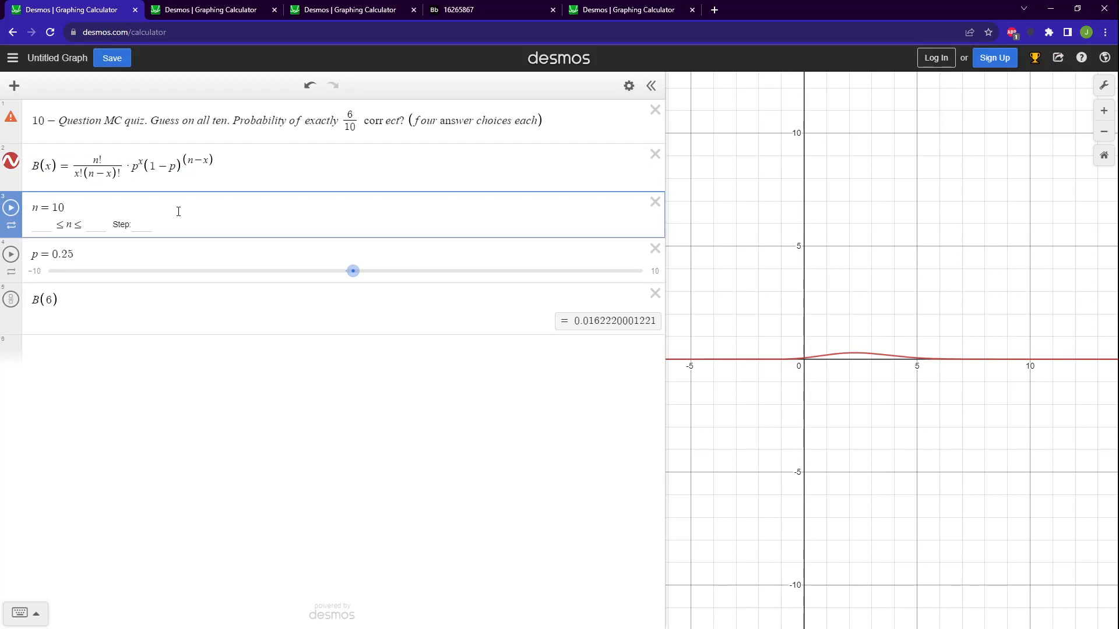
pyautogui.click(81, 250)
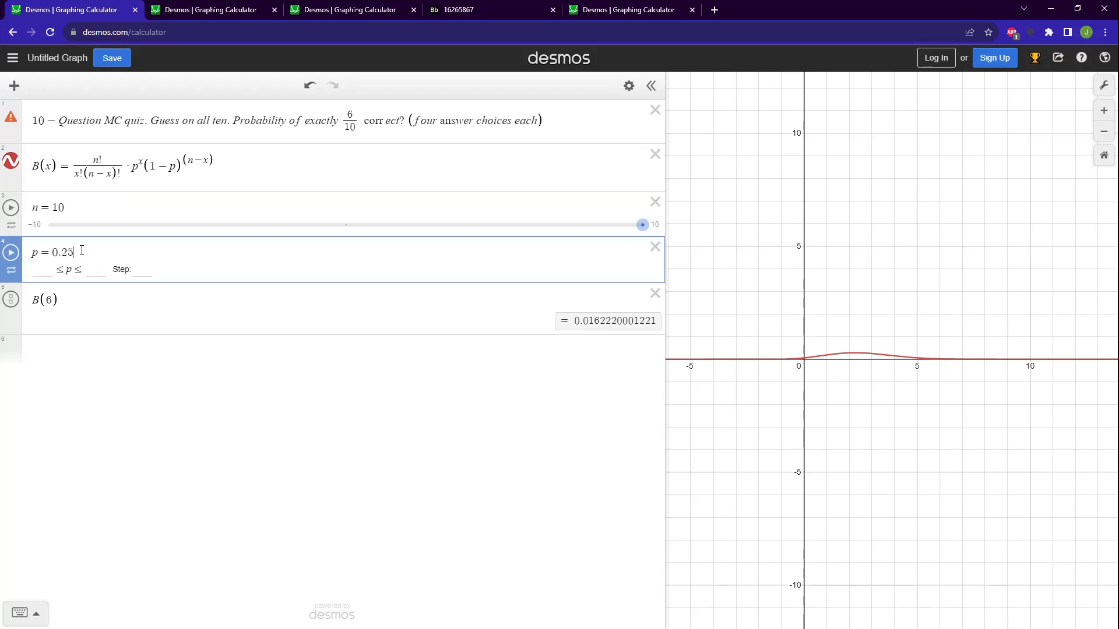
pyautogui.click(263, 160)
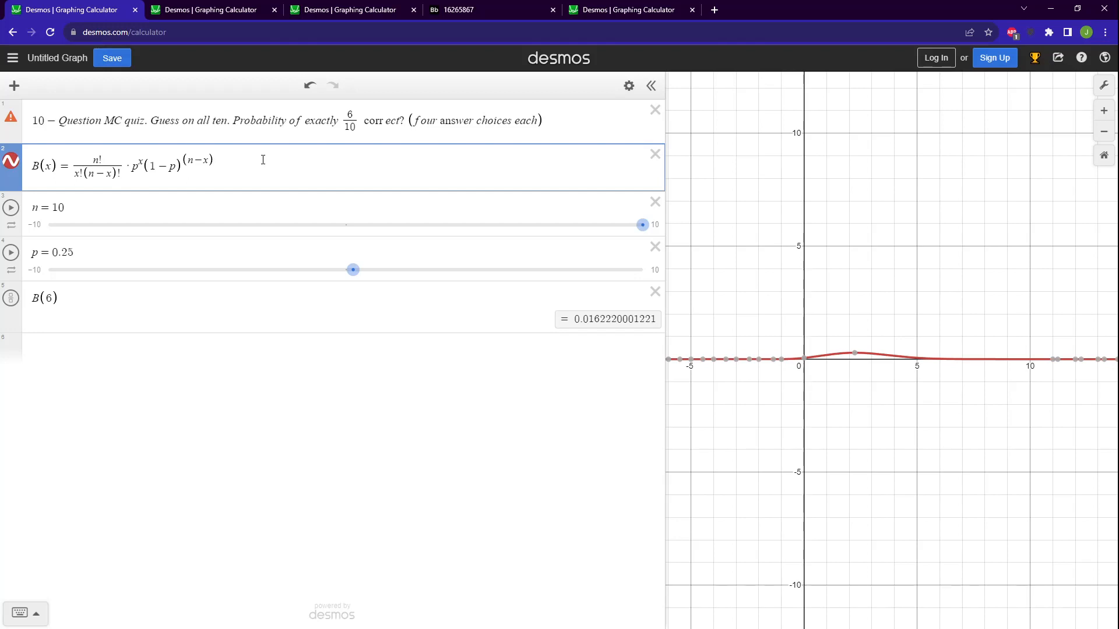
pyautogui.click(74, 205)
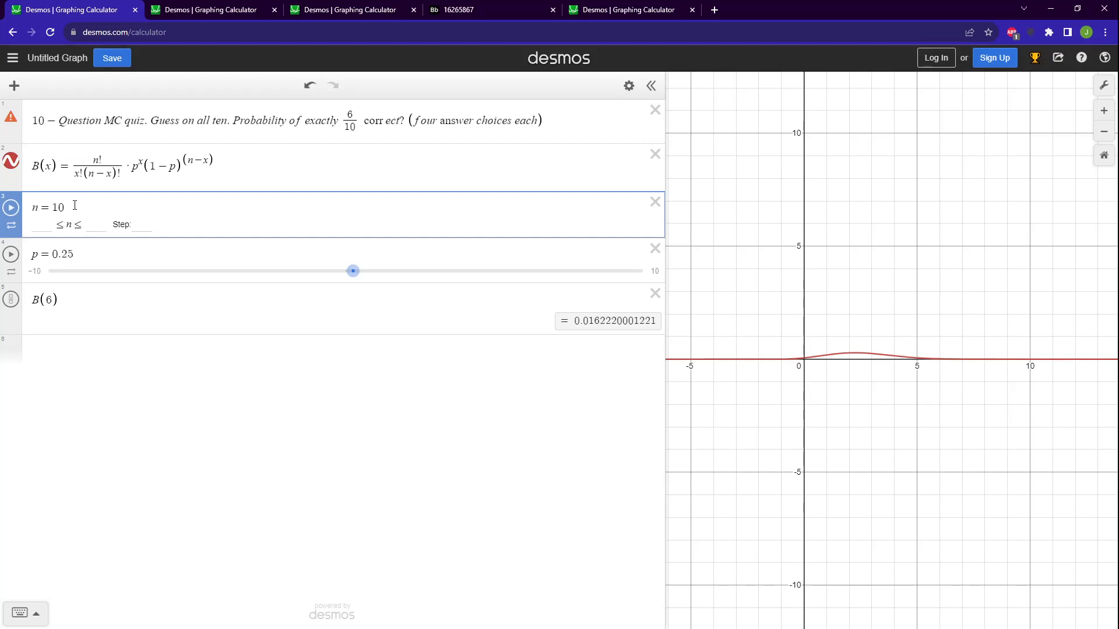
pyautogui.moveTo(74, 209); pyautogui.dragTo(37, 209)
pyautogui.moveTo(81, 252); pyautogui.dragTo(32, 253)
pyautogui.click(127, 253)
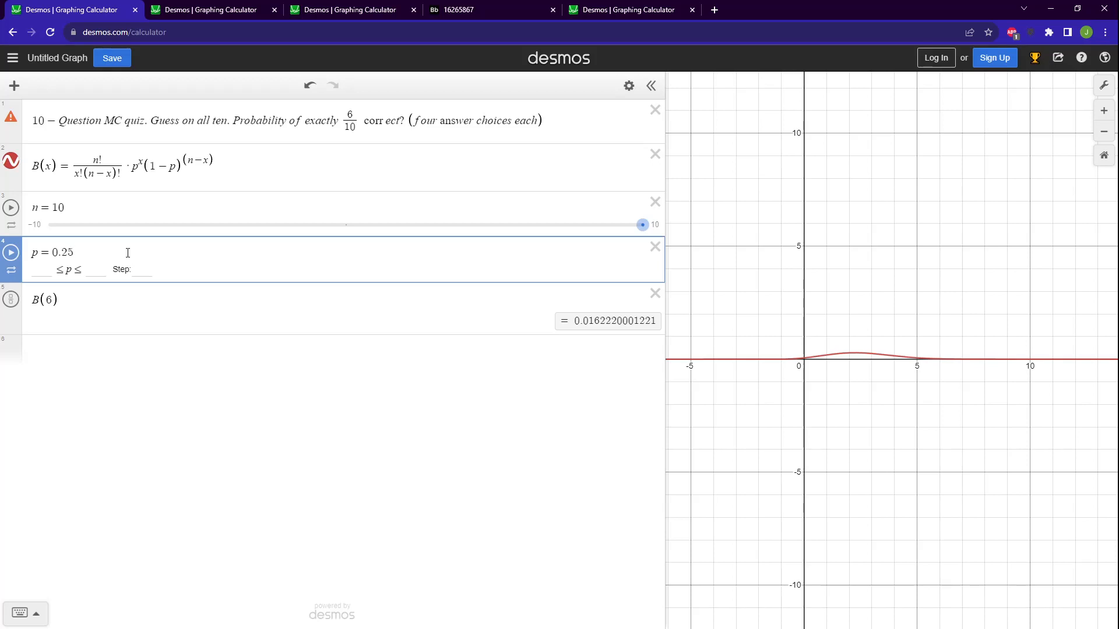
# Trace how B(6) relates to the question's 6/10 correct, the n and p values, and the formula's right-hand side.
pyautogui.click(69, 306)
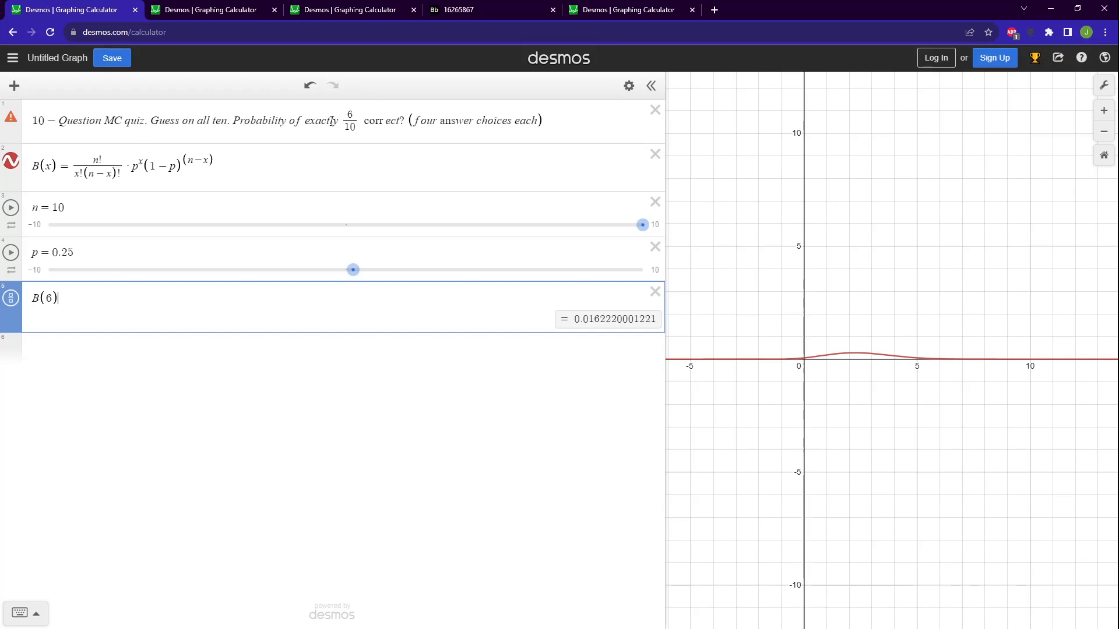
pyautogui.moveTo(331, 123); pyautogui.dragTo(375, 126)
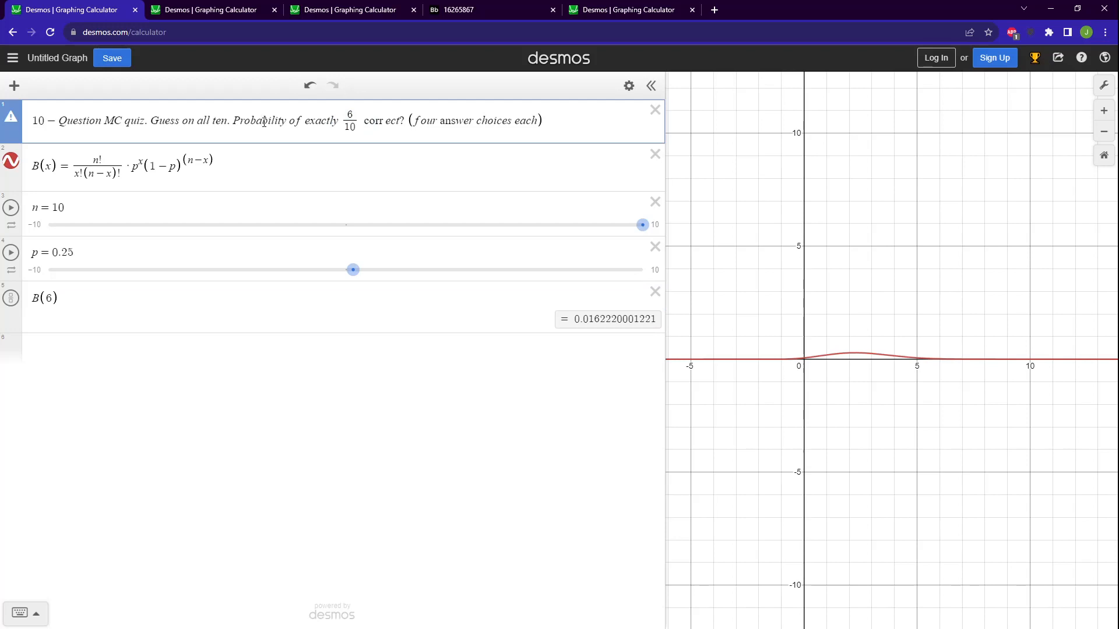
pyautogui.click(81, 200)
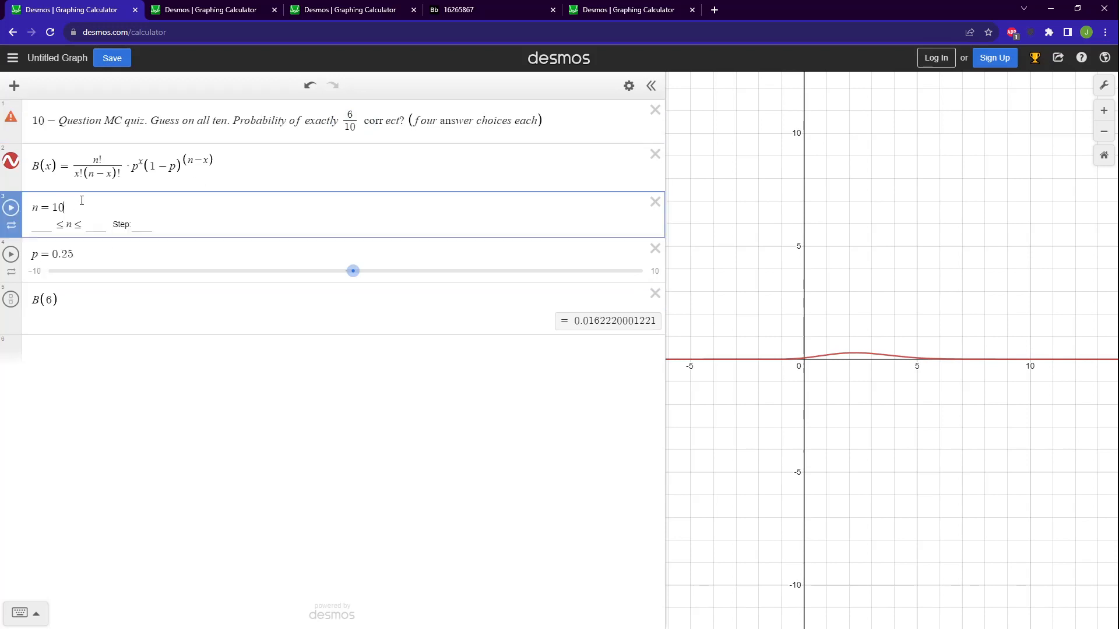
pyautogui.click(82, 249)
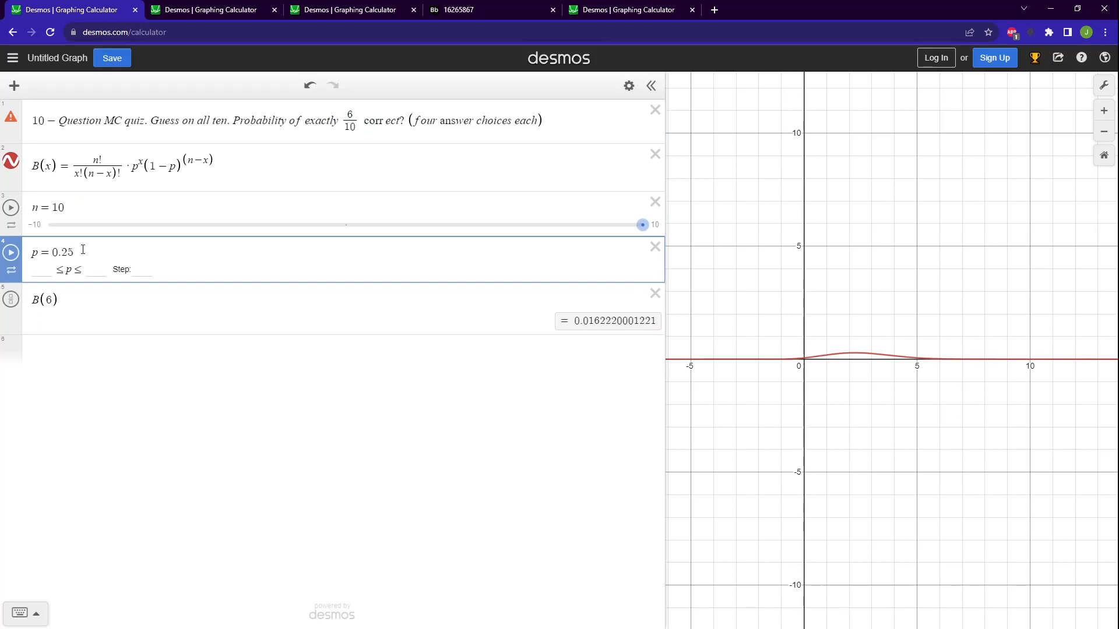
pyautogui.doubleClick(49, 299)
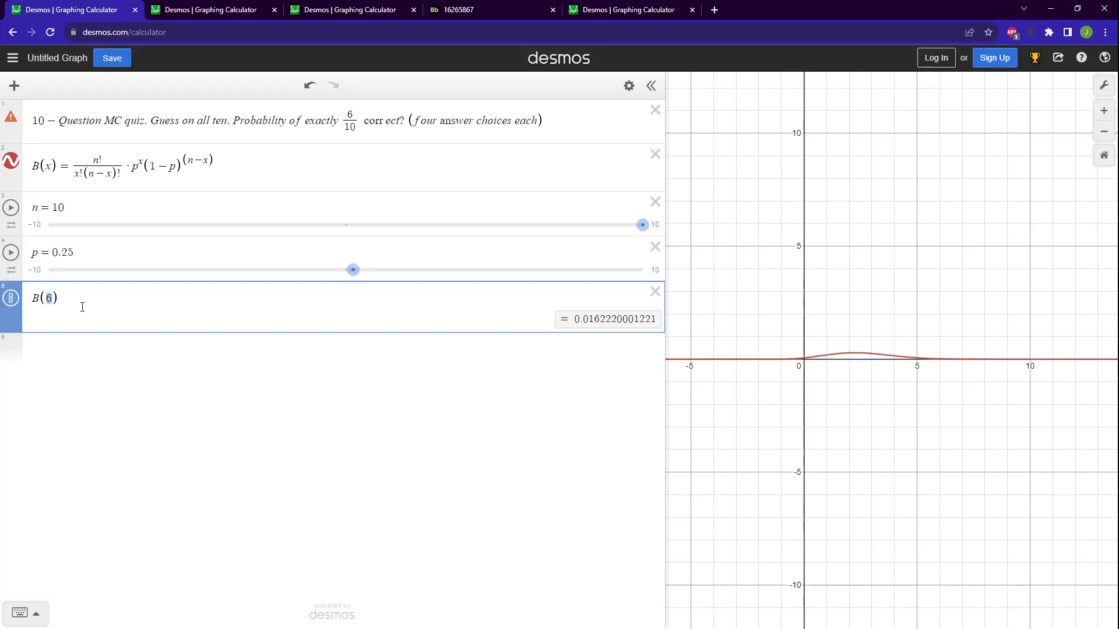
pyautogui.click(75, 169)
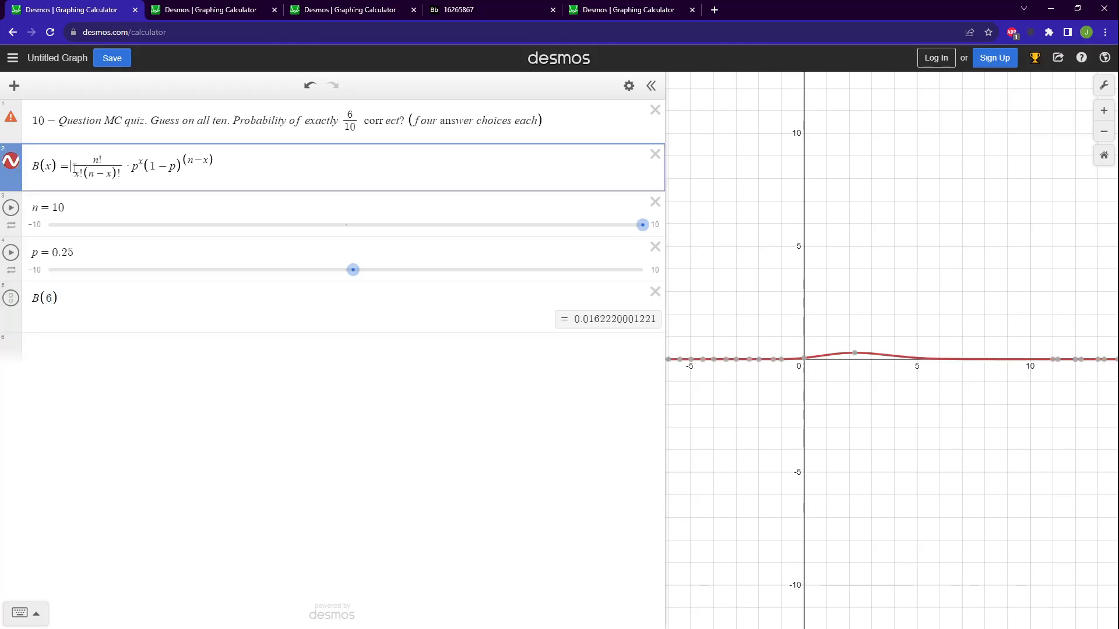
pyautogui.moveTo(75, 169); pyautogui.dragTo(210, 169)
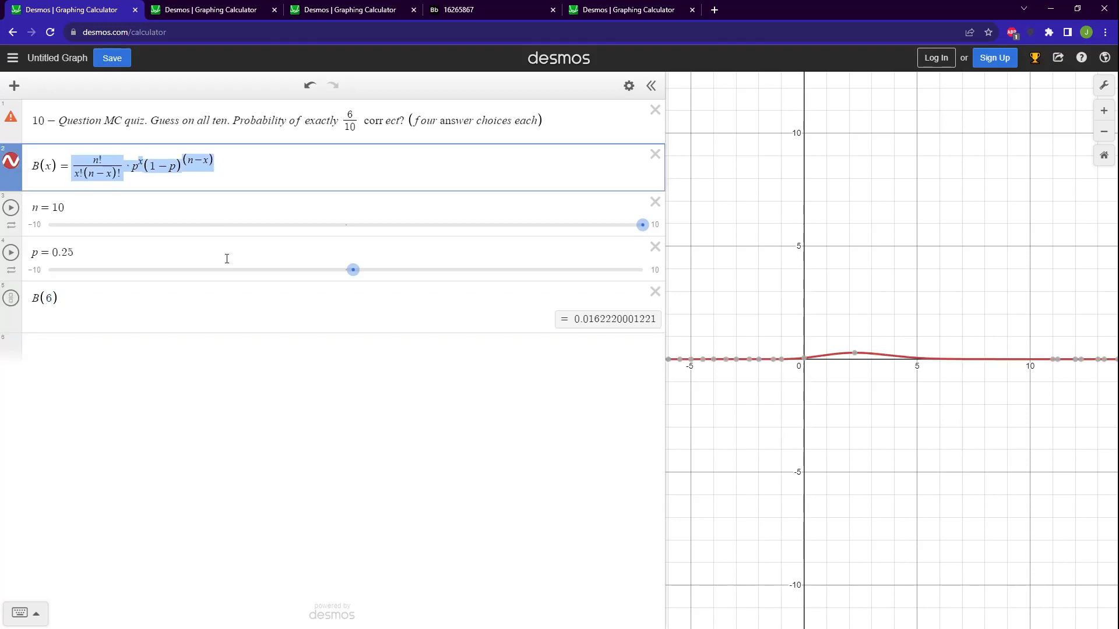
# Enter the fraction 10!/(6!(10−6)!) as a new expression below B(6).
pyautogui.click(546, 353)
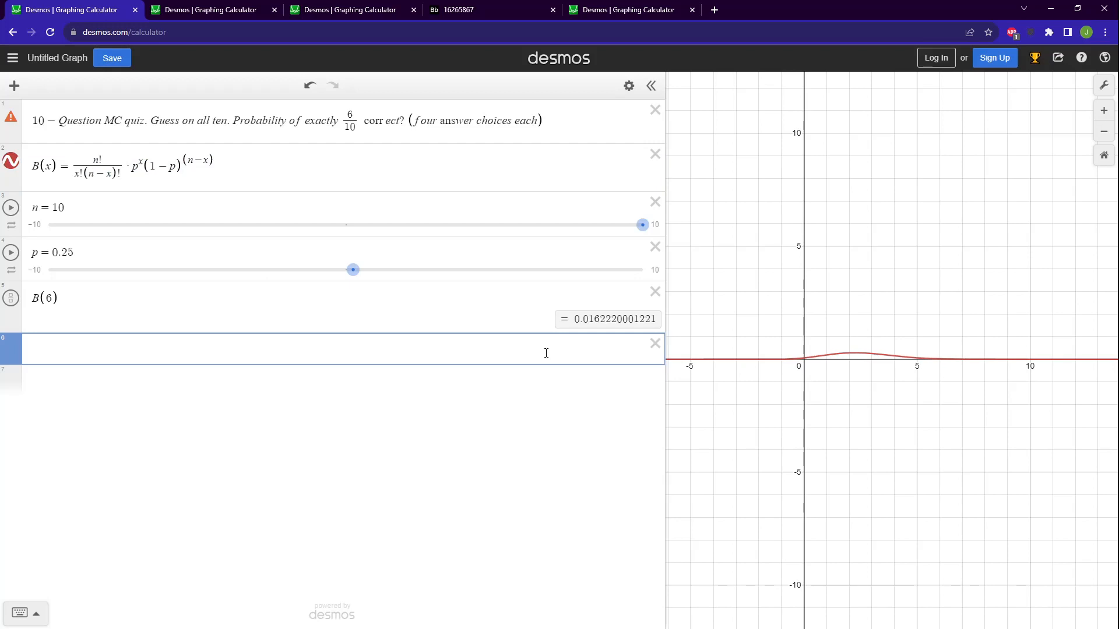
pyautogui.write('/10!')
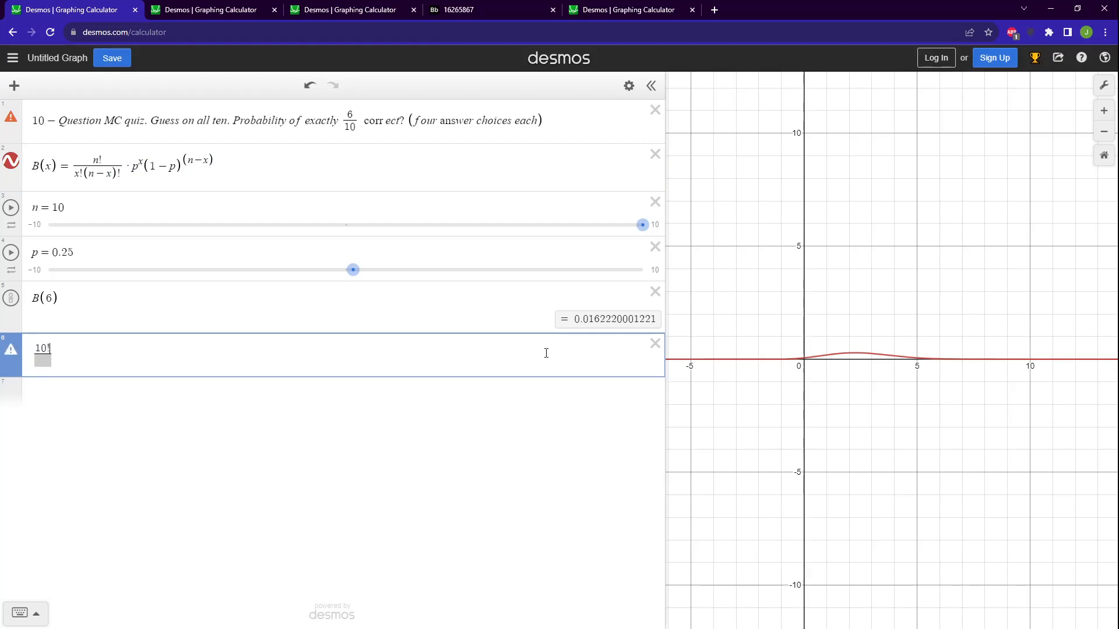
pyautogui.press('Down')
pyautogui.write('6!')
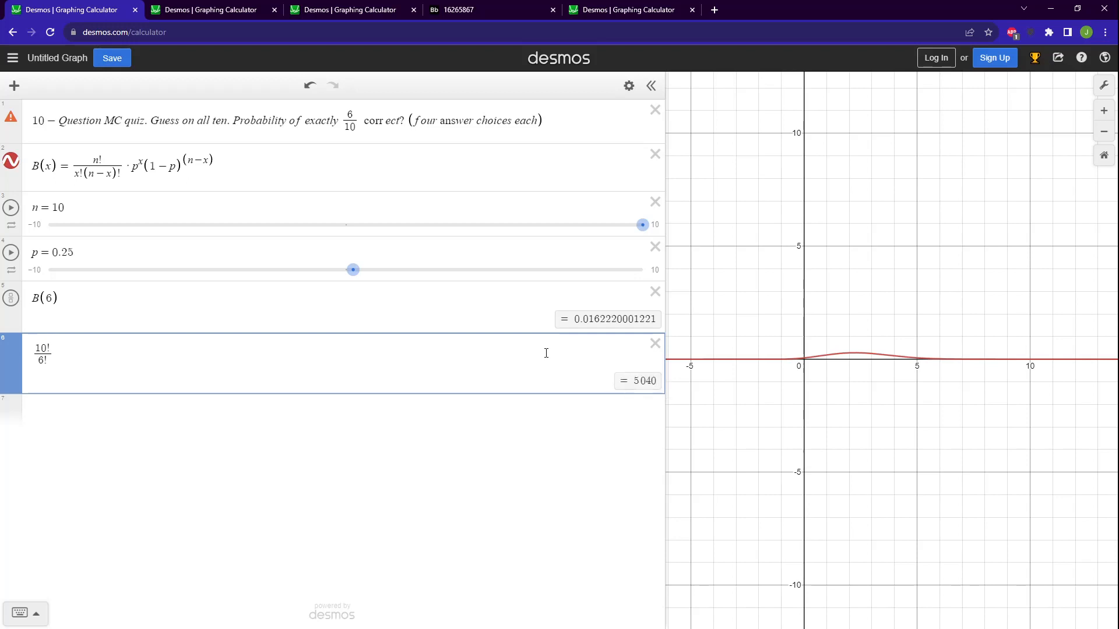
pyautogui.write('(10-6)!')
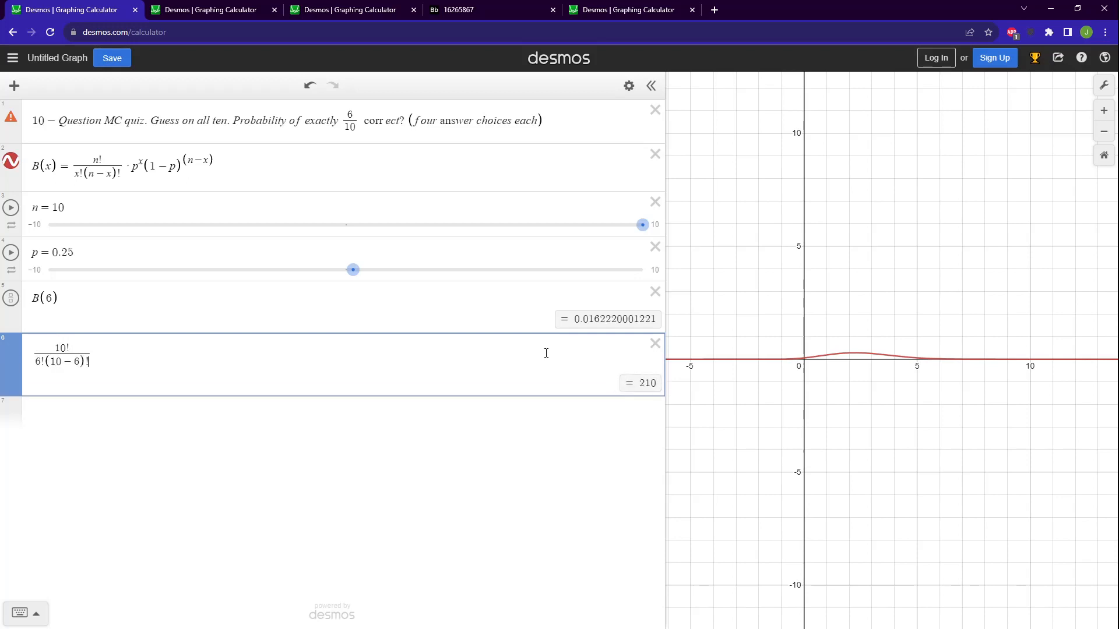
# Multiply the factorial fraction by 0.25^6 and (1−0.25)^(10−6) to complete the written-out binomial calculation.
pyautogui.press('Right')
pyautogui.write('*')
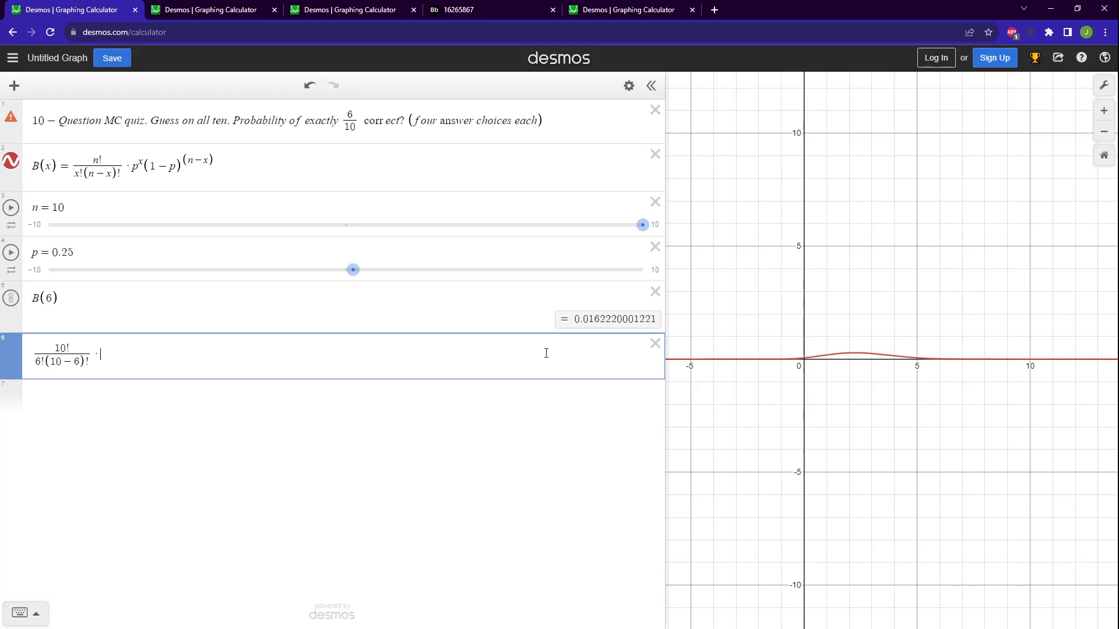
pyautogui.write('0.25')
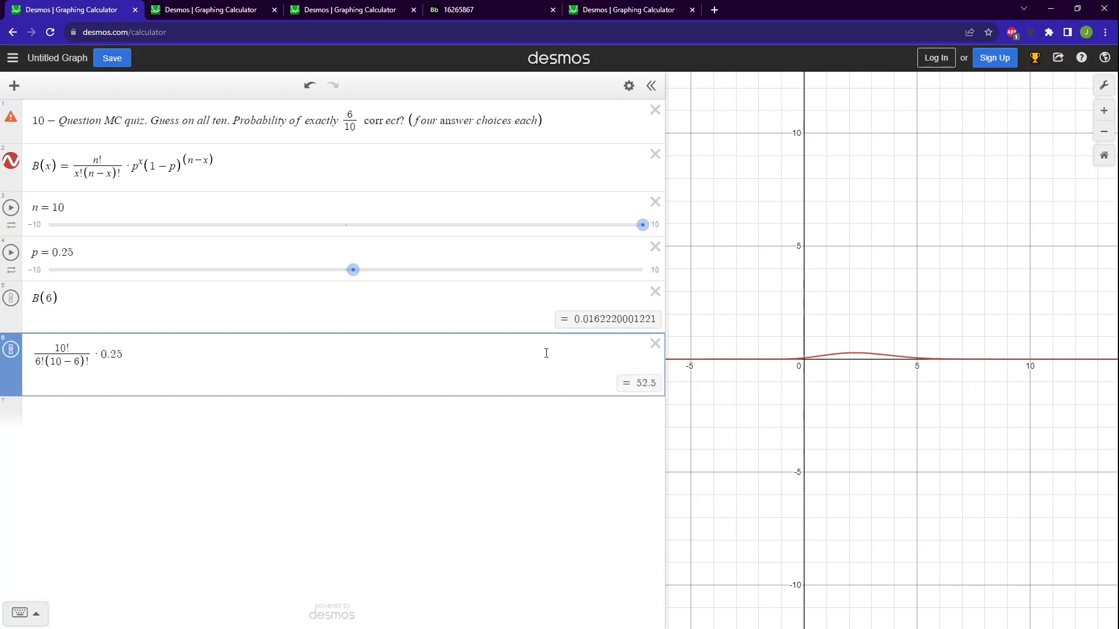
pyautogui.write('^6')
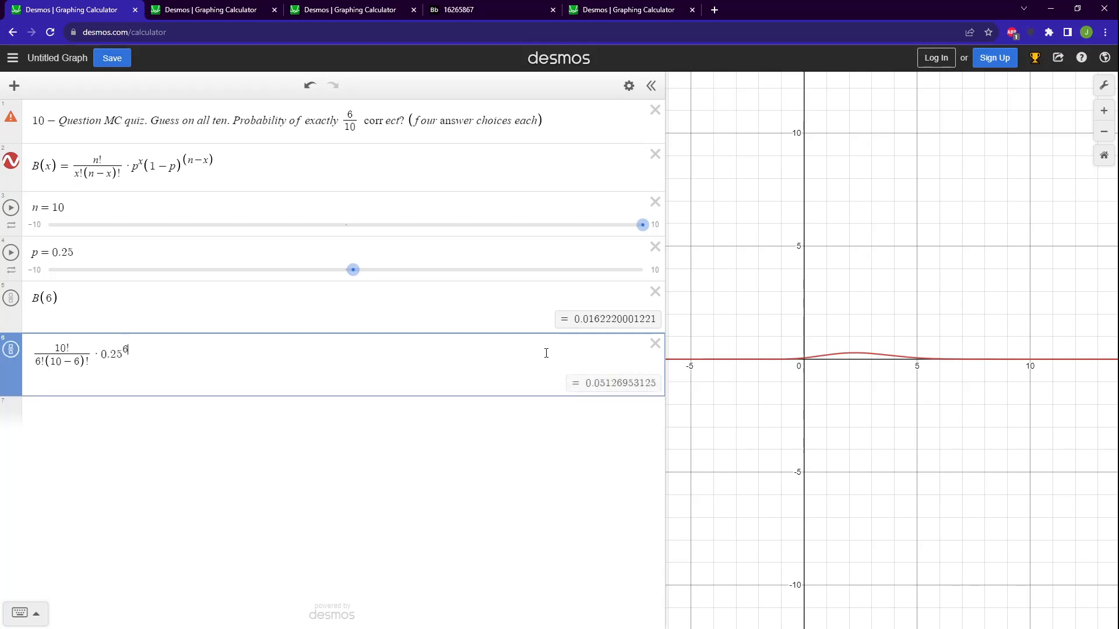
pyautogui.press('Right')
pyautogui.write('(1-')
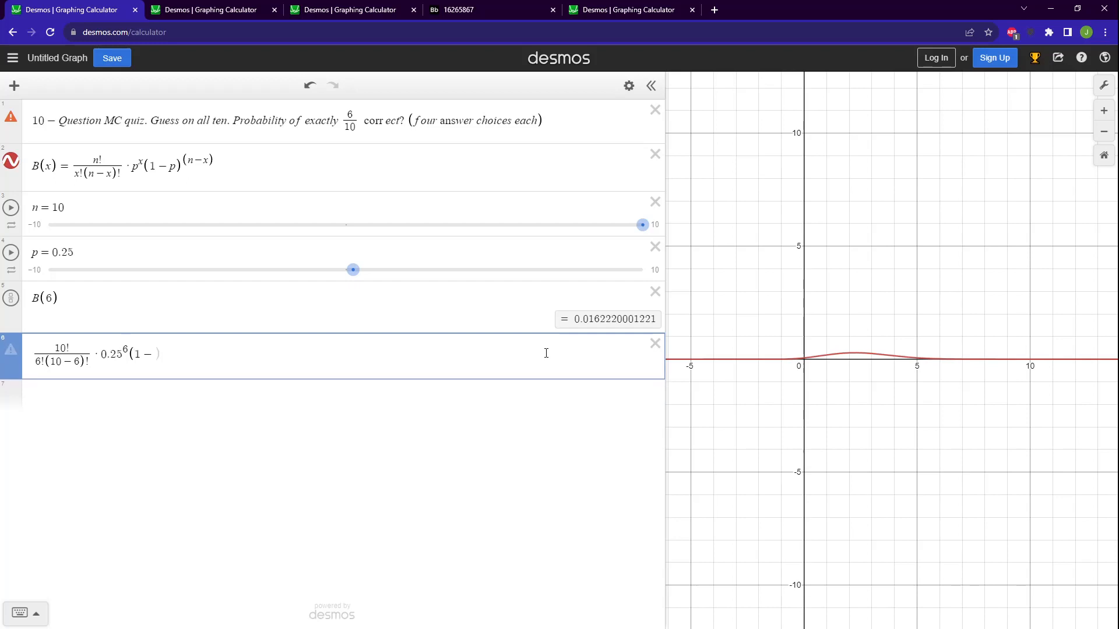
pyautogui.write('0.25')
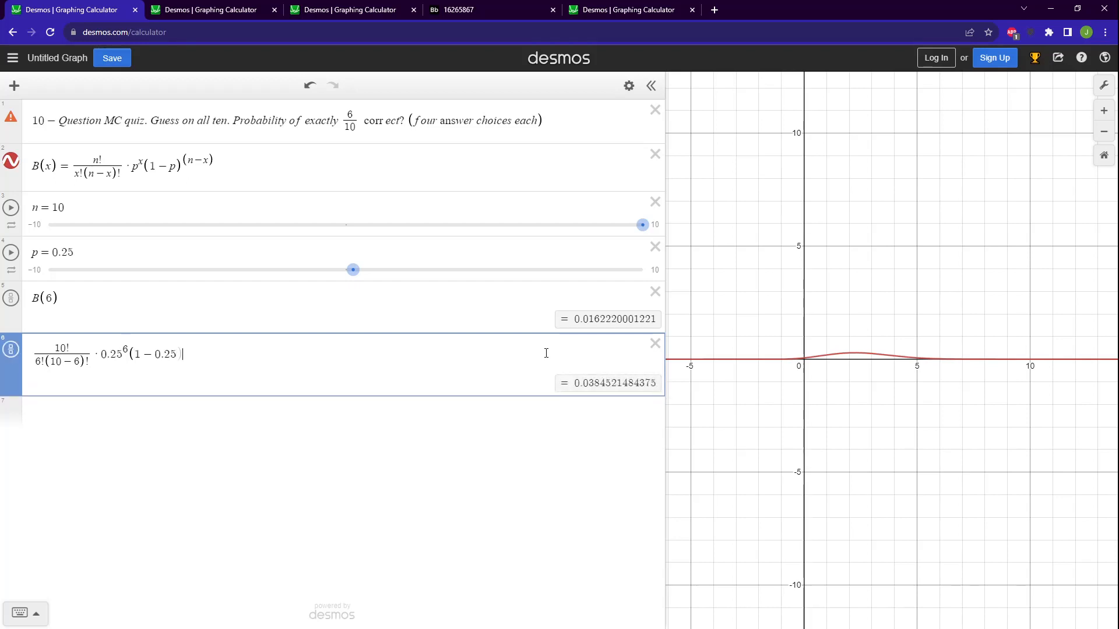
pyautogui.write(')^(10')
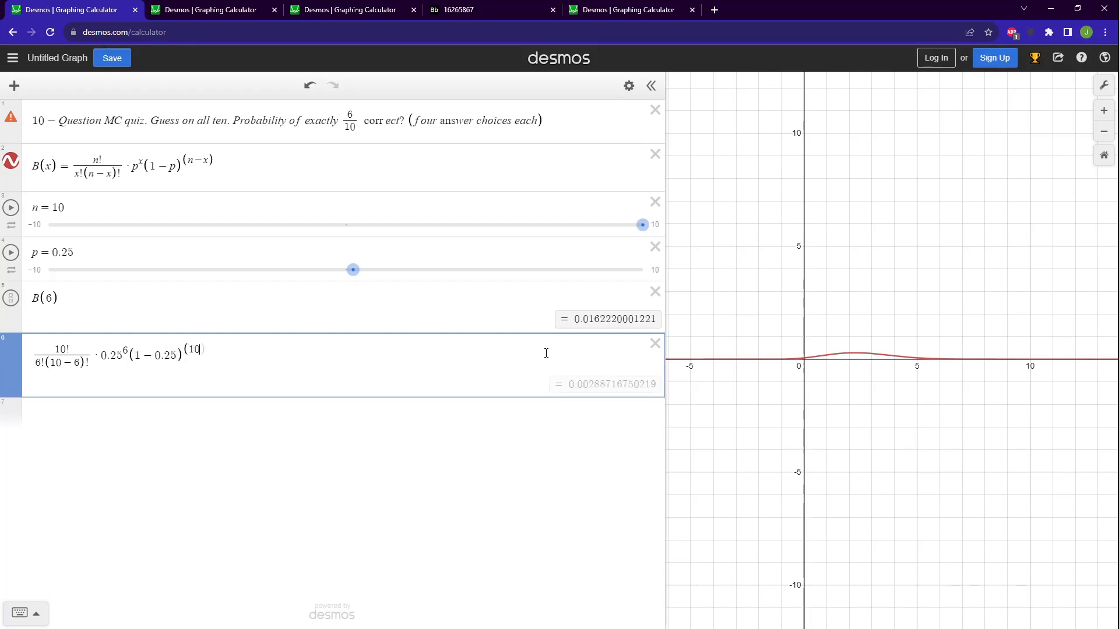
pyautogui.write('-6)')
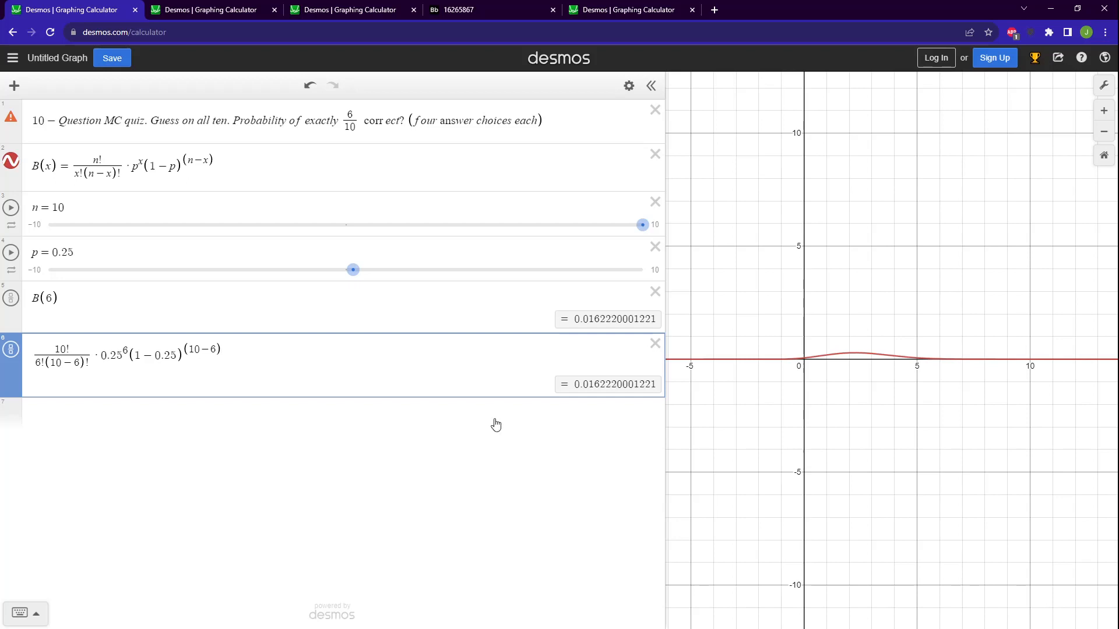
# Evaluate B(7) in a new expression below the written-out binomial calculation.
pyautogui.click(216, 180)
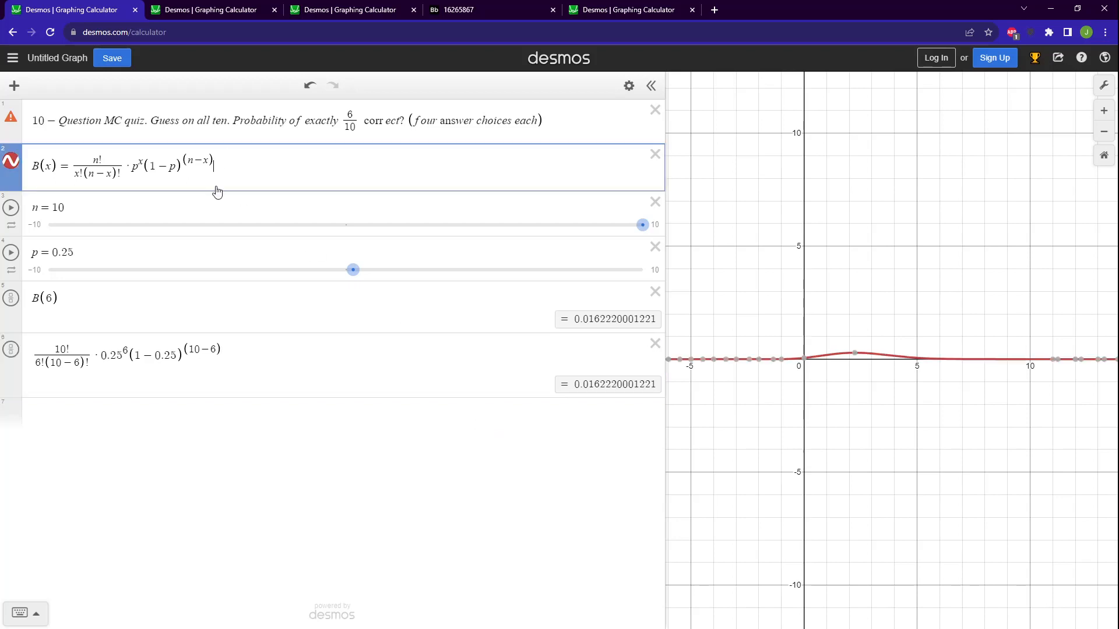
pyautogui.click(191, 245)
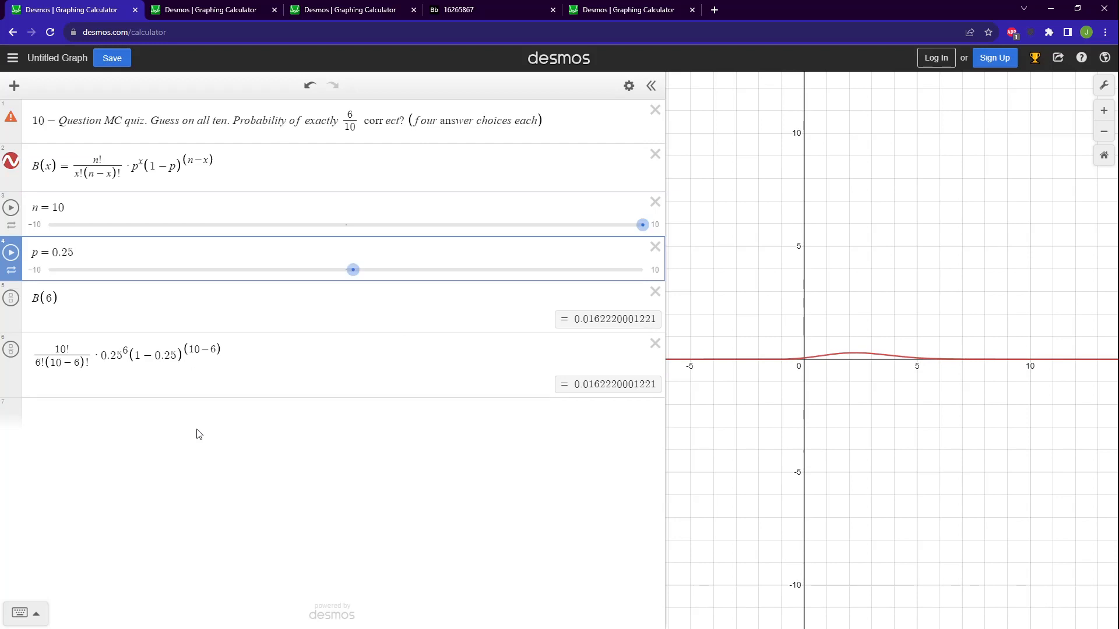
pyautogui.click(245, 413)
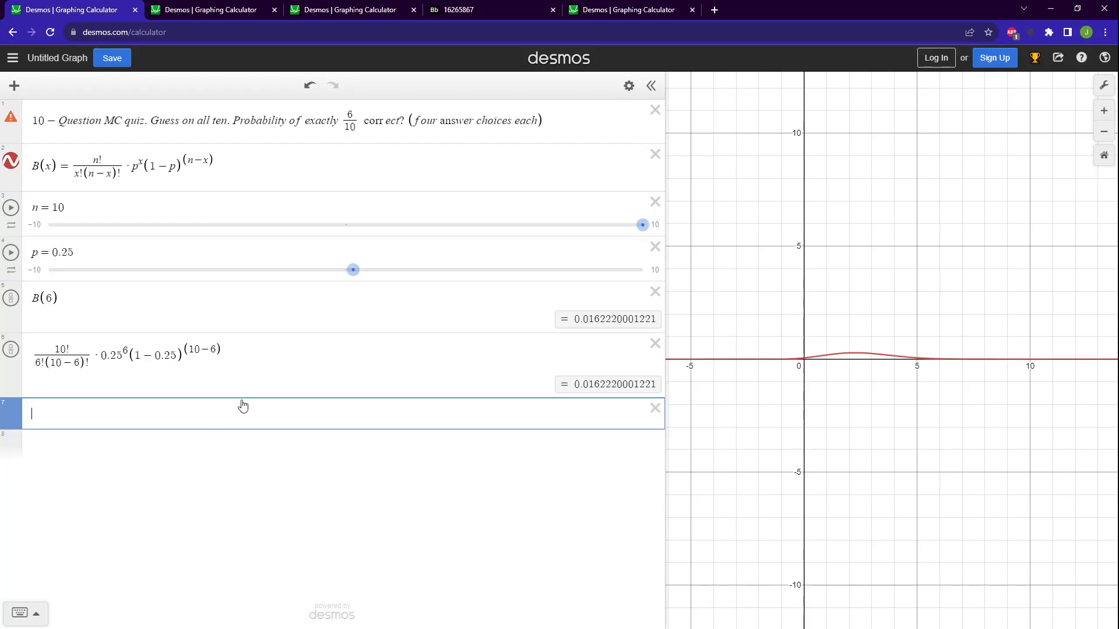
pyautogui.moveTo(233, 374); pyautogui.dragTo(88, 365)
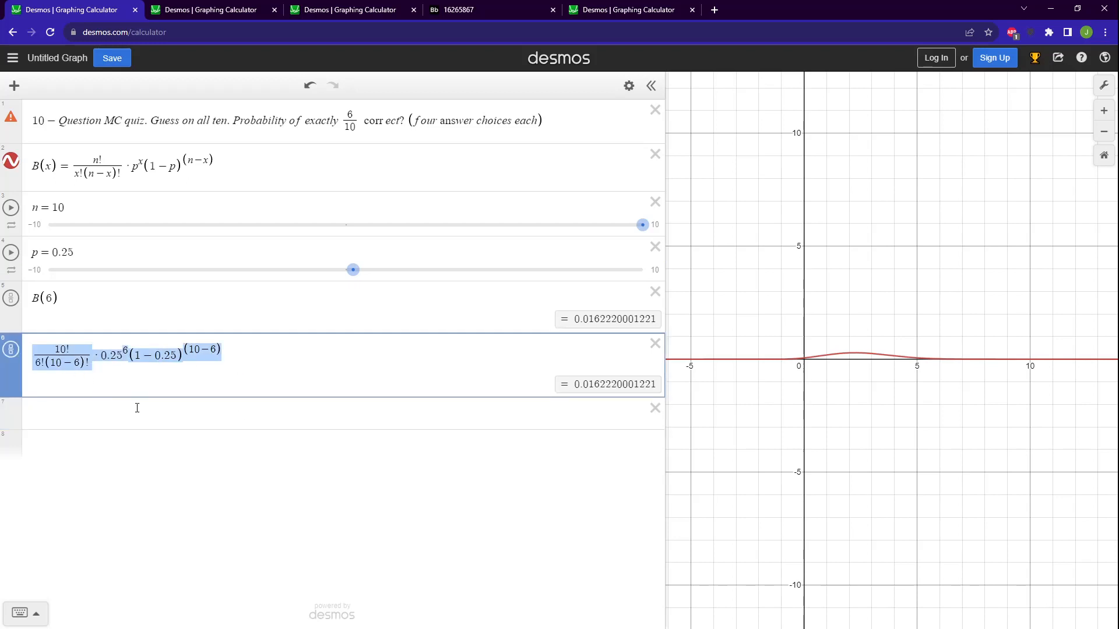
pyautogui.click(172, 414)
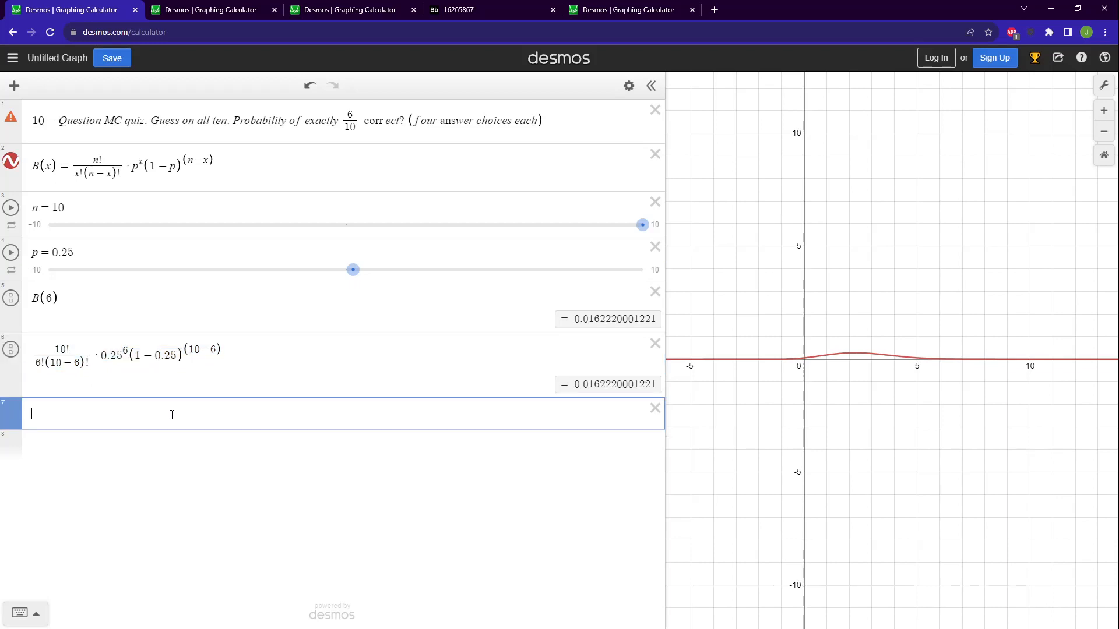
pyautogui.write('B(7)')
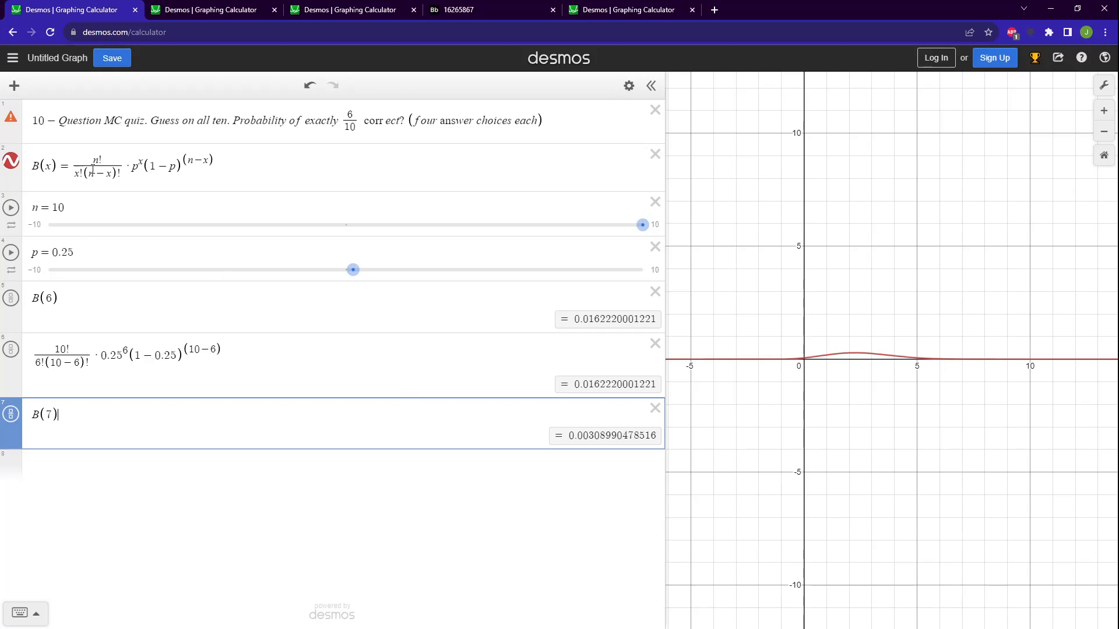
# Delete the written-out binomial calculation and the B(7) expression below it.
pyautogui.moveTo(236, 361); pyautogui.dragTo(32, 357)
pyautogui.click(315, 354)
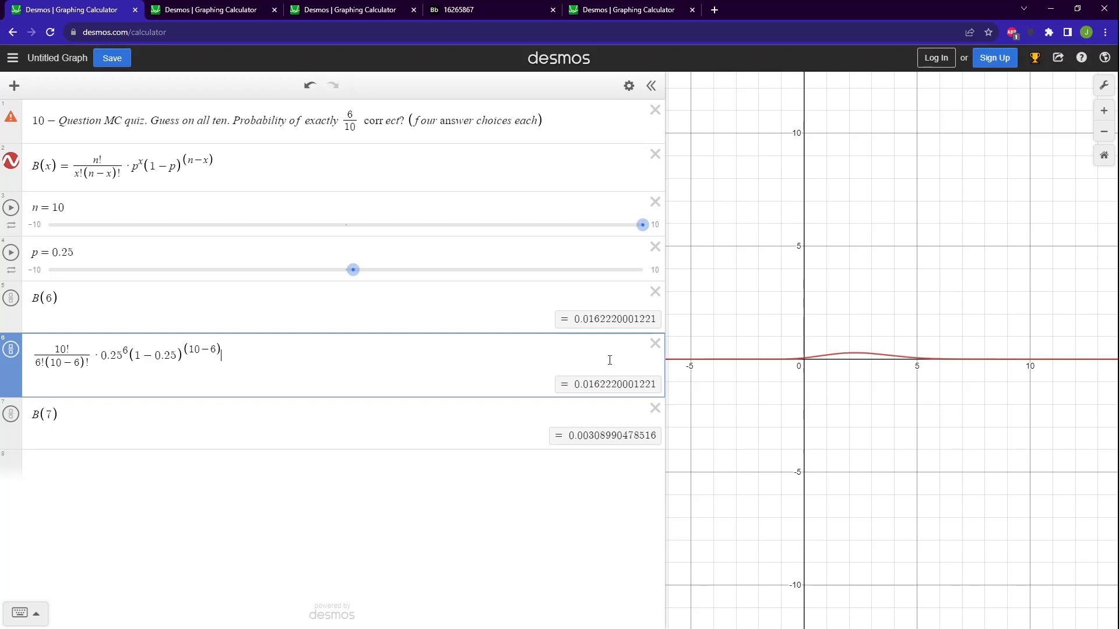
pyautogui.click(655, 343)
pyautogui.click(655, 343)
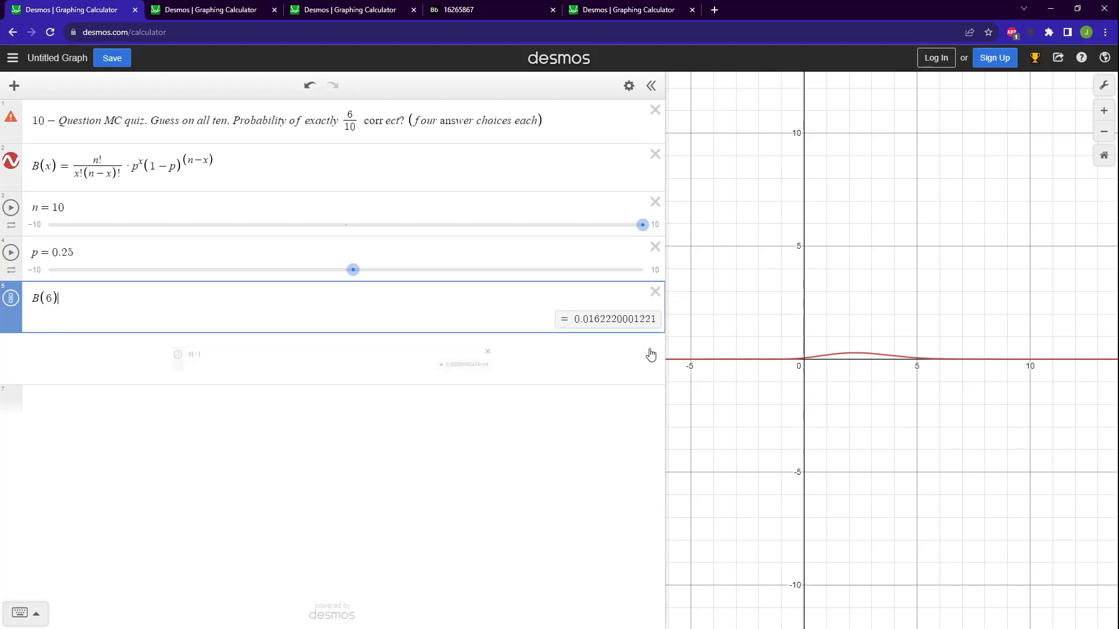
# Enter the question "Suppose you want to randomly guess your way to a 90 or higher. What is the chance of that occurring?" below B(6).
pyautogui.click(294, 373)
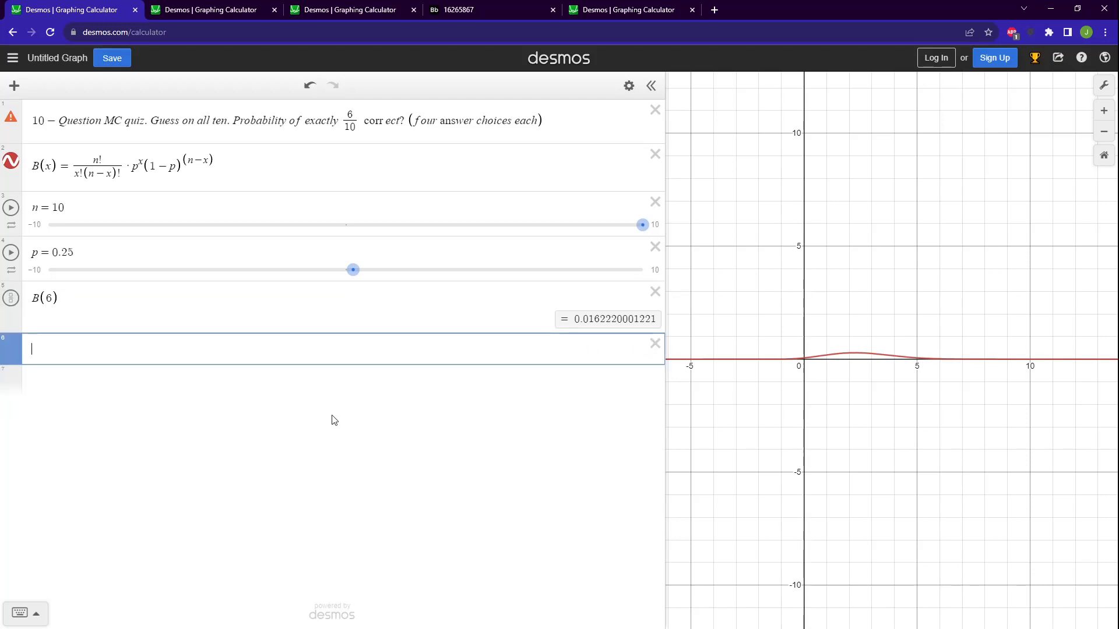
pyautogui.write('Suppose you r')
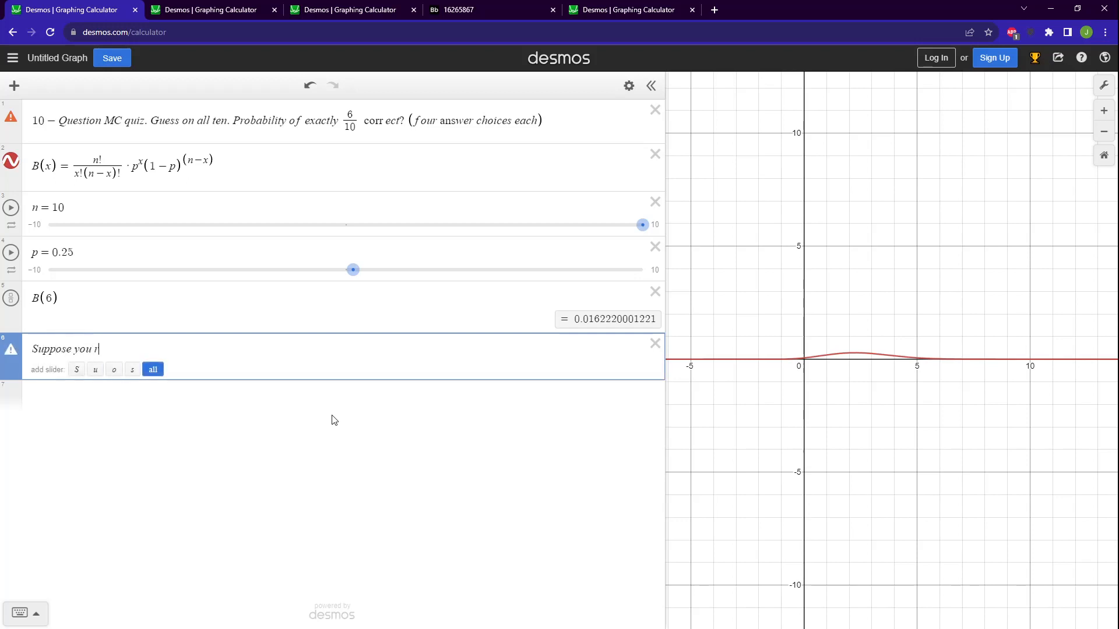
pyautogui.press('BackSpace')
pyautogui.write('want to randomly guess your way to ')
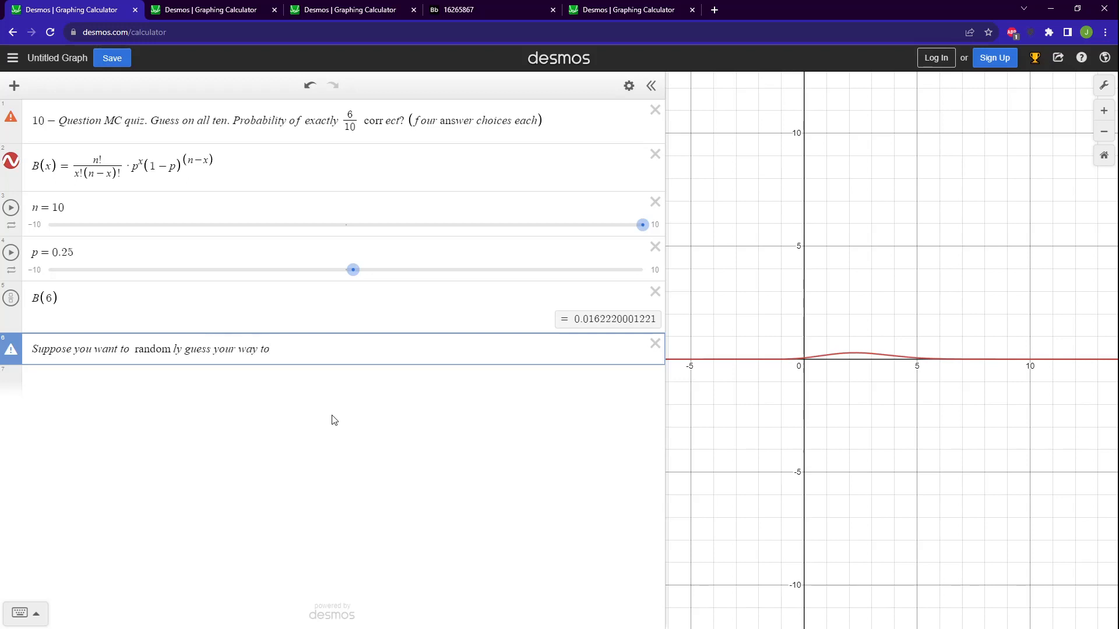
pyautogui.write('a 90 or higher.What is the c')
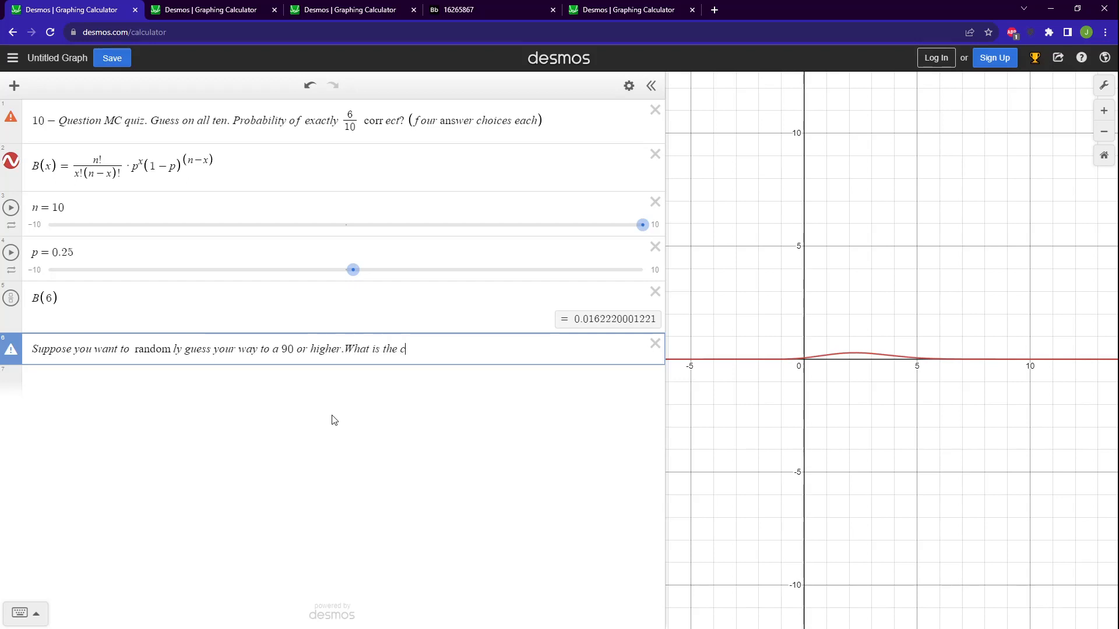
pyautogui.write('hance of that occurring?')
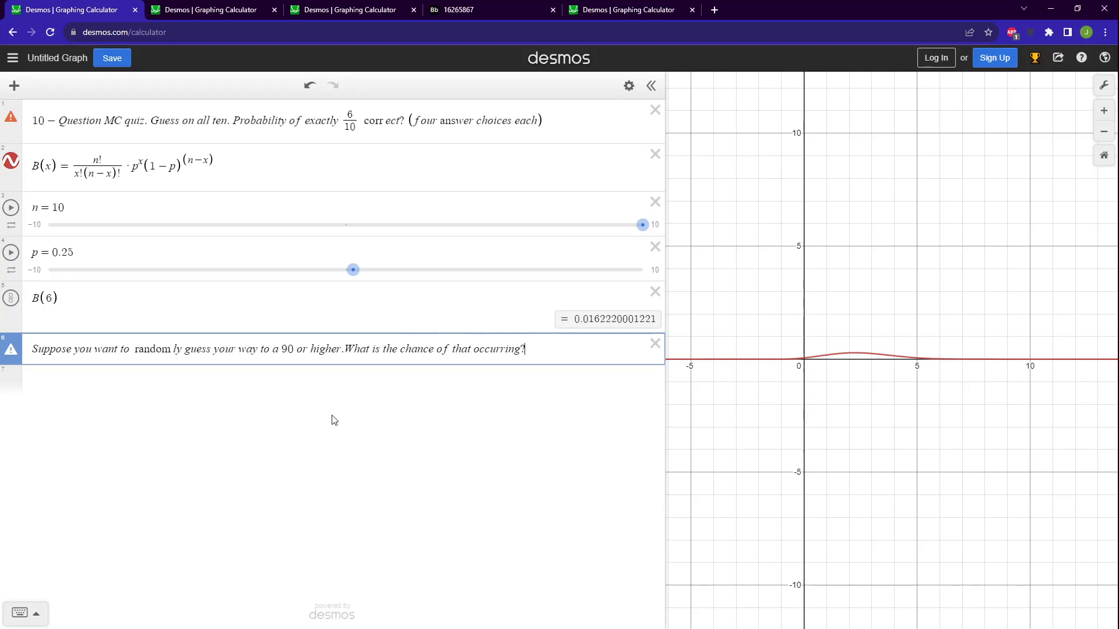
# Note the qualifying scores as "9/10 or 10/10" in a new line below the question.
pyautogui.click(362, 385)
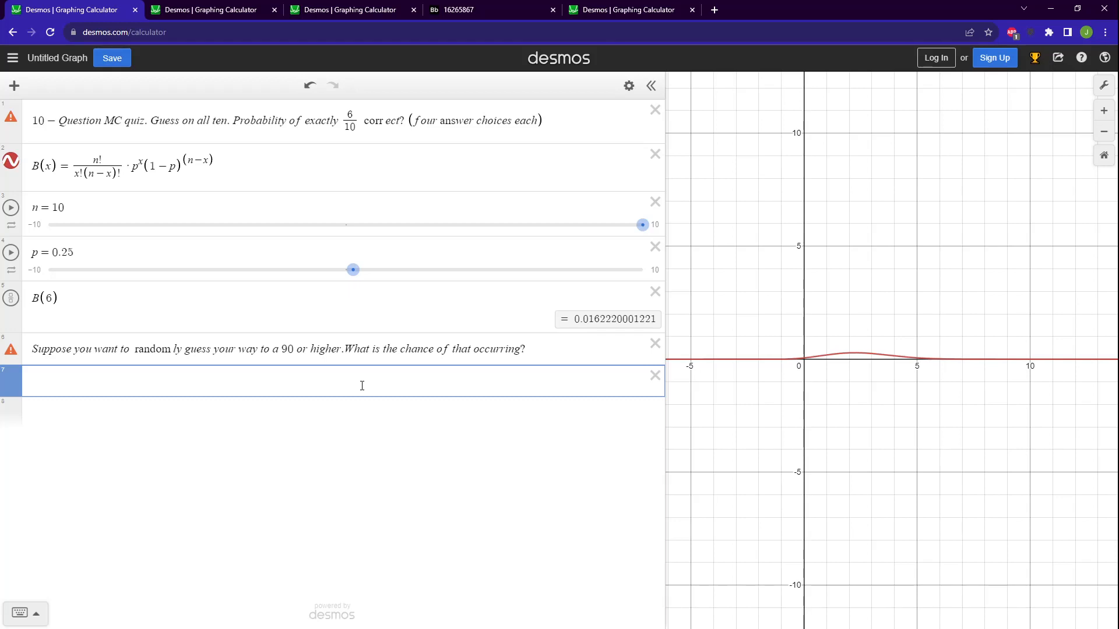
pyautogui.write('9/10')
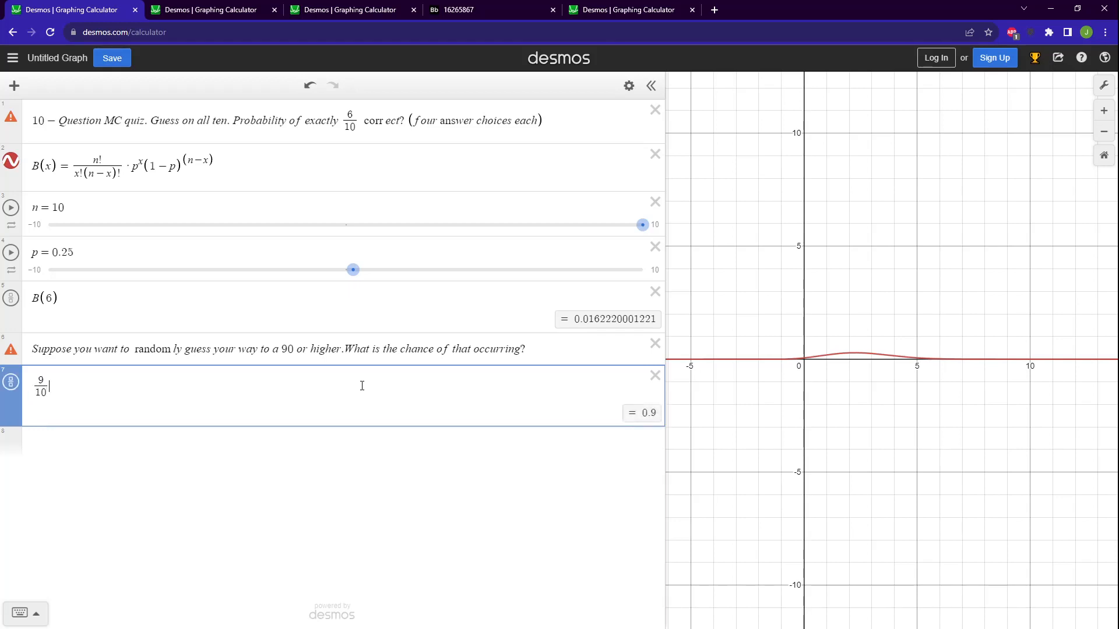
pyautogui.write('or1')
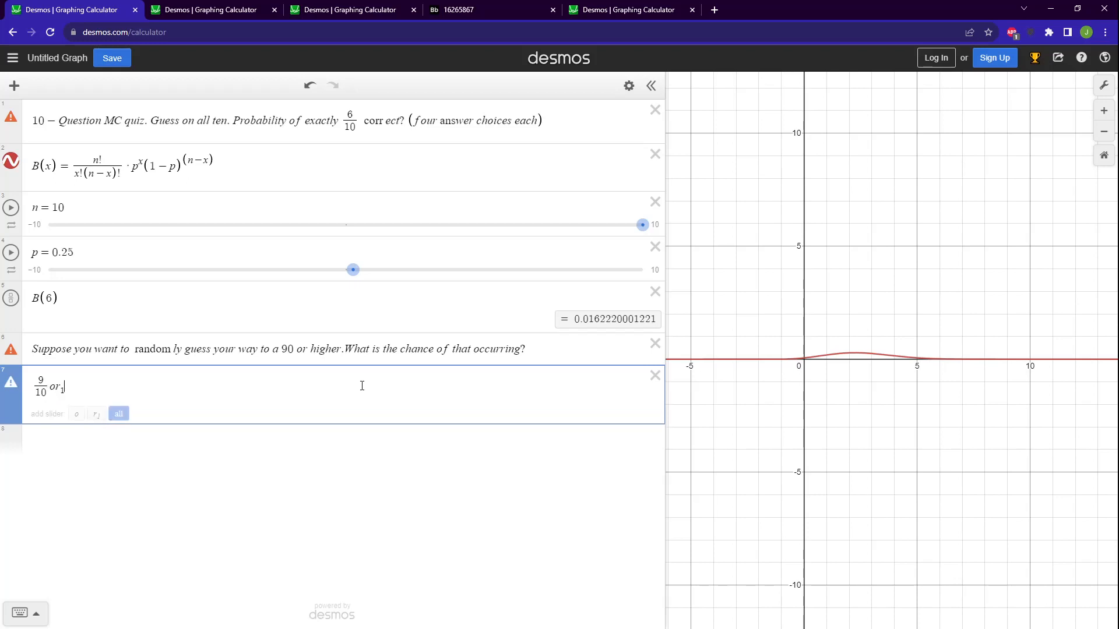
pyautogui.write('-')
pyautogui.press('BackSpace')
pyautogui.press('BackSpace')
pyautogui.write('/')
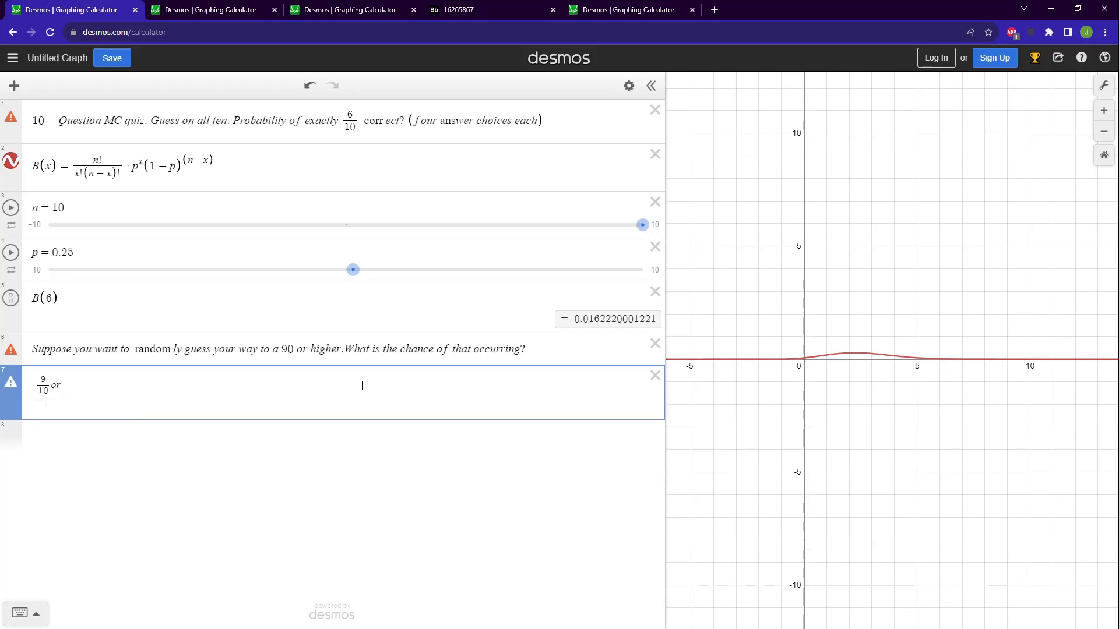
pyautogui.press('BackSpace')
pyautogui.write('_')
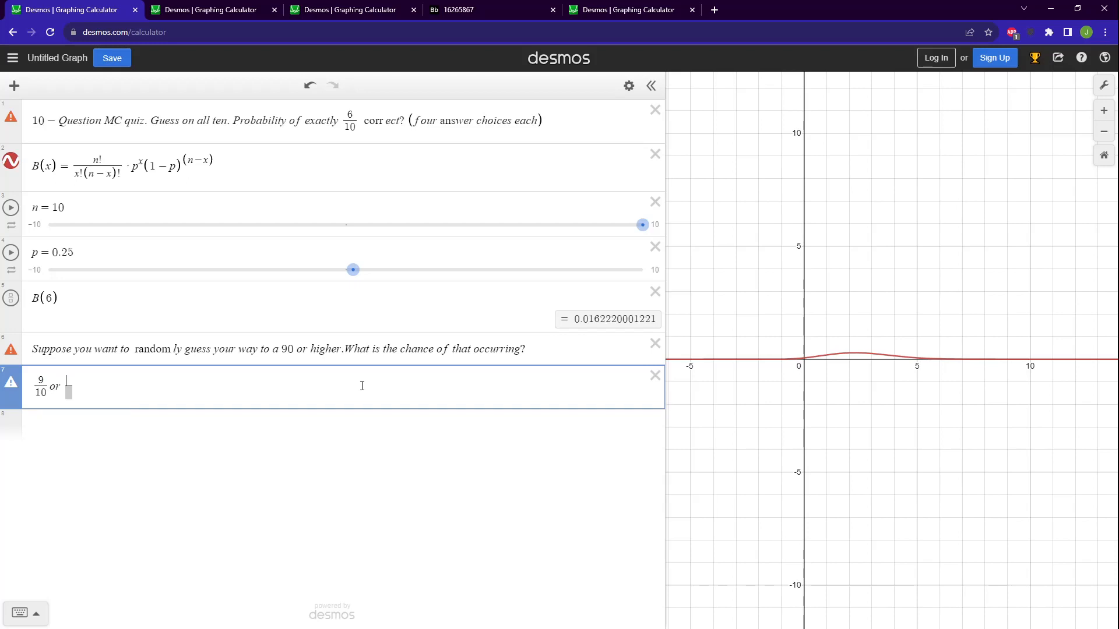
pyautogui.write('10')
pyautogui.press('Down')
pyautogui.write('10')
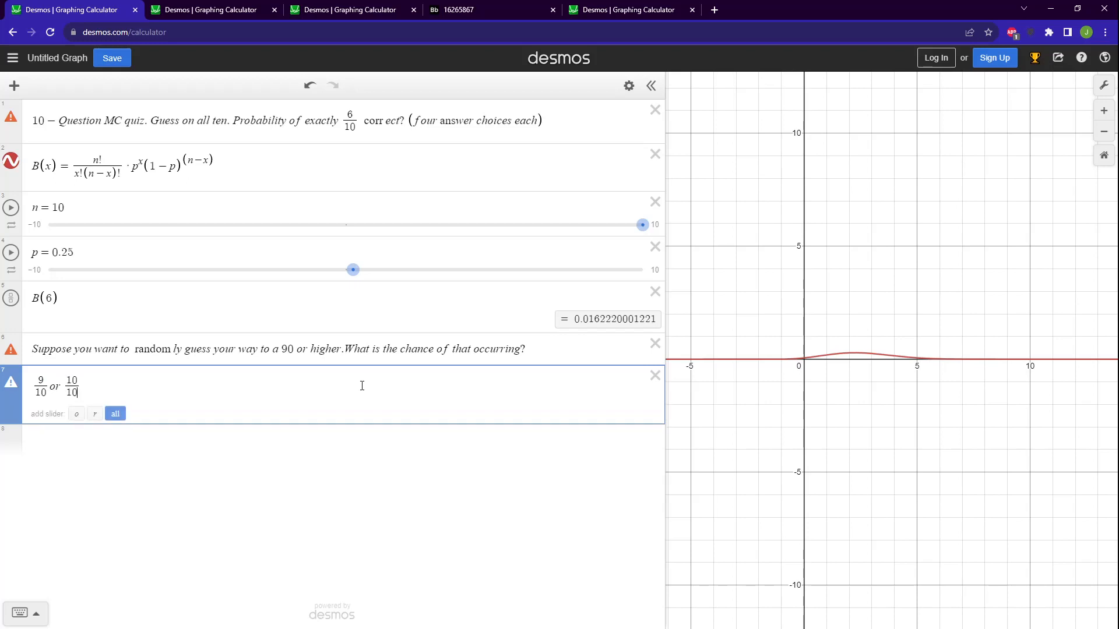
# Evaluate B(9)+B(10) in a new expression and delete the "9/10 or 10/10" line above it.
pyautogui.click(341, 455)
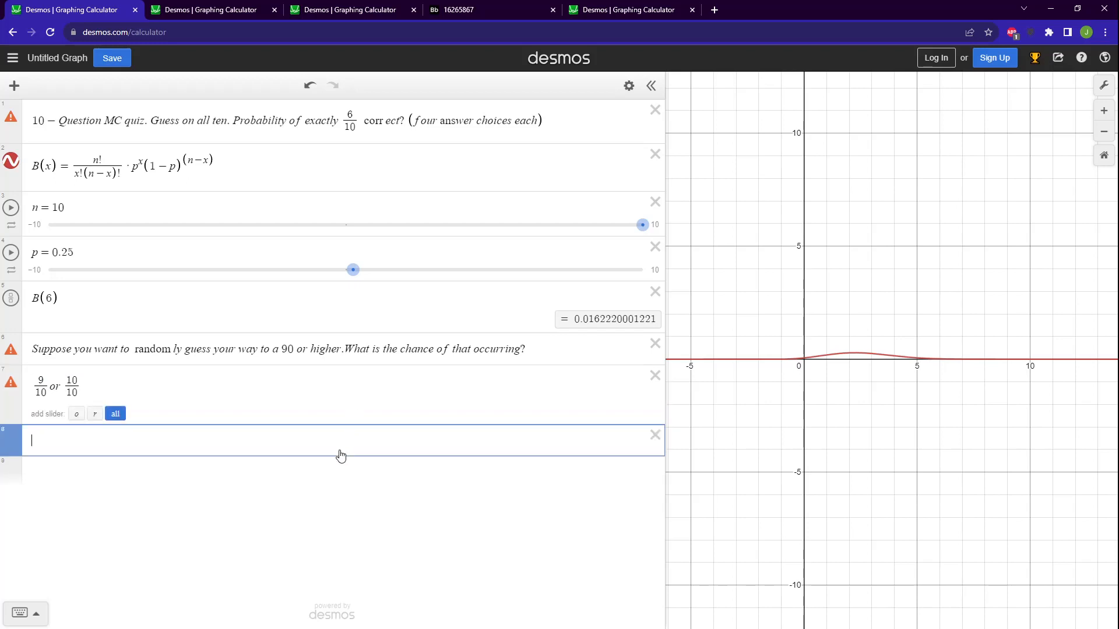
pyautogui.write('B(9)')
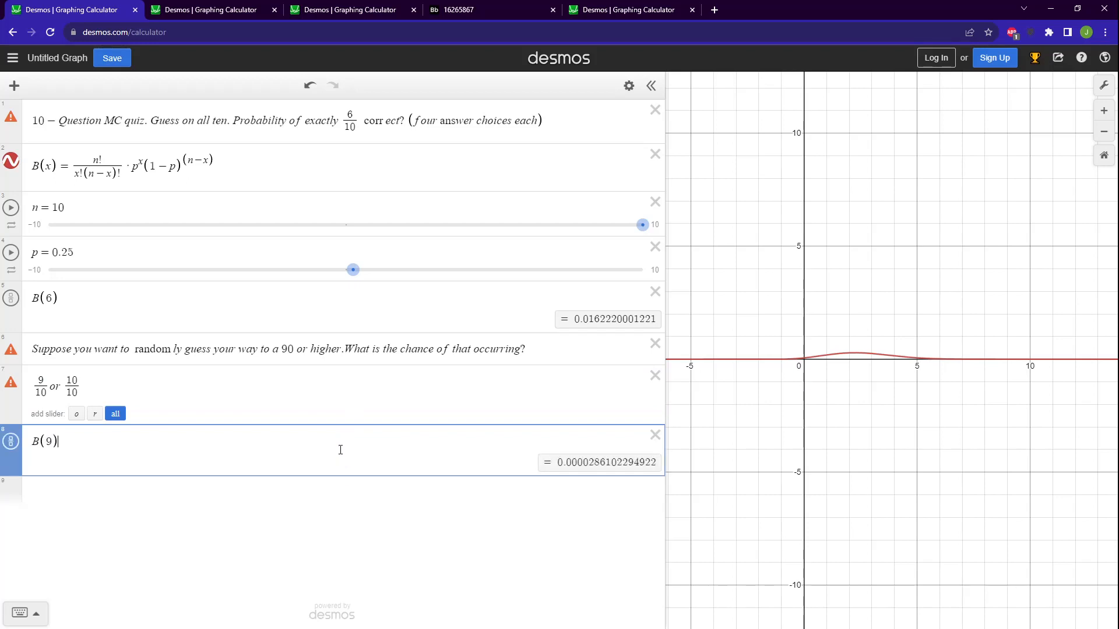
pyautogui.write('+B(10)')
pyautogui.click(655, 375)
pyautogui.moveTo(561, 404); pyautogui.dragTo(644, 407)
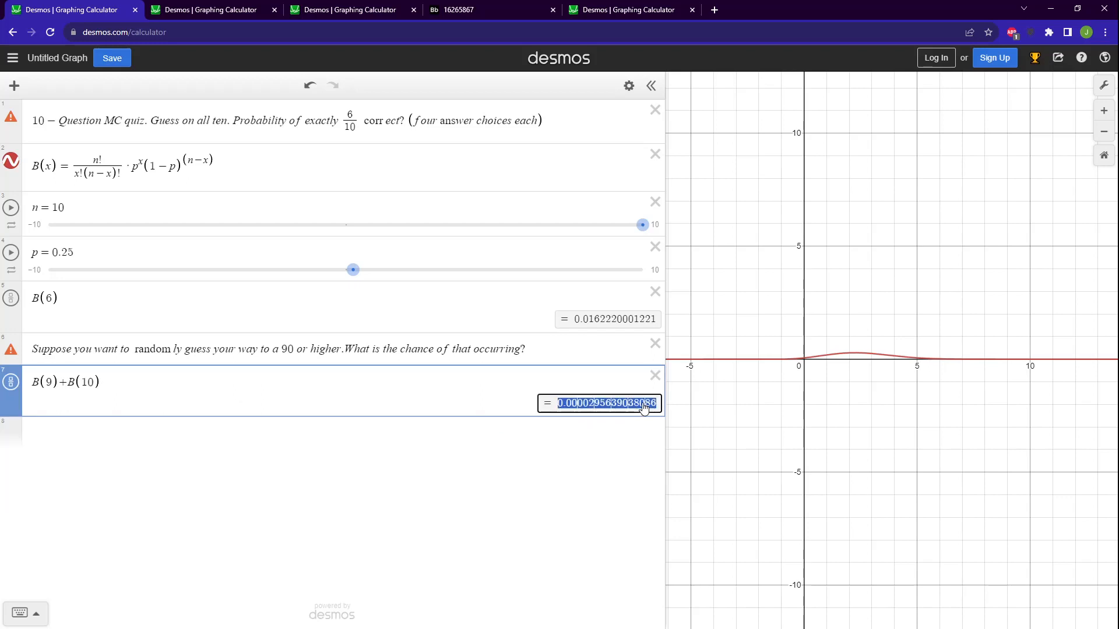
pyautogui.click(451, 391)
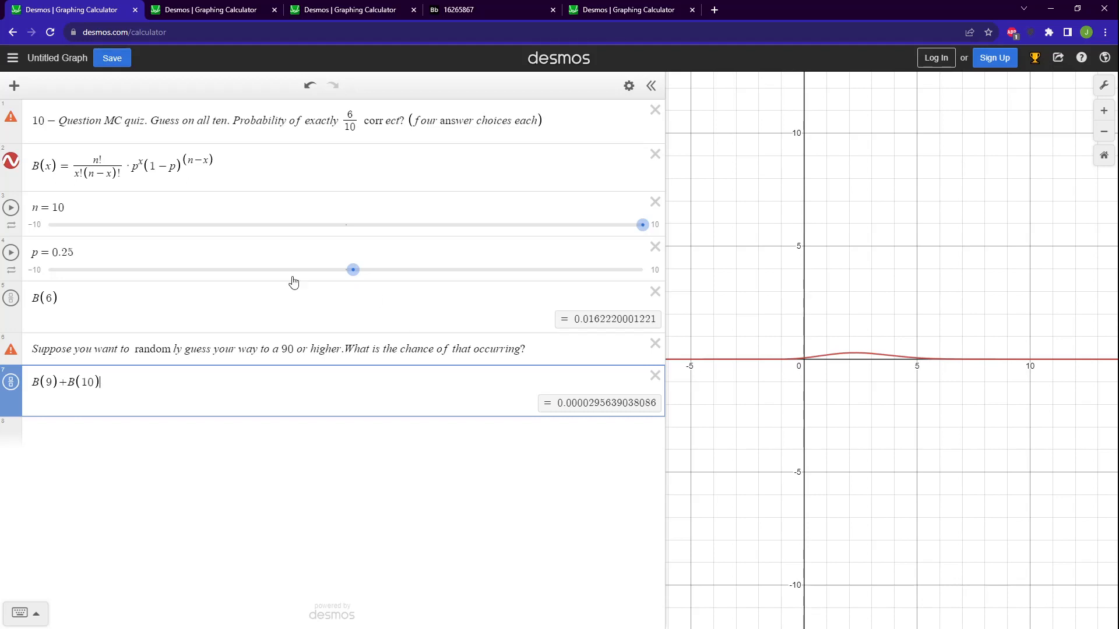
# Copy the right-hand side of B(x) into a new expression below B(9)+B(10).
pyautogui.moveTo(133, 167); pyautogui.dragTo(213, 162)
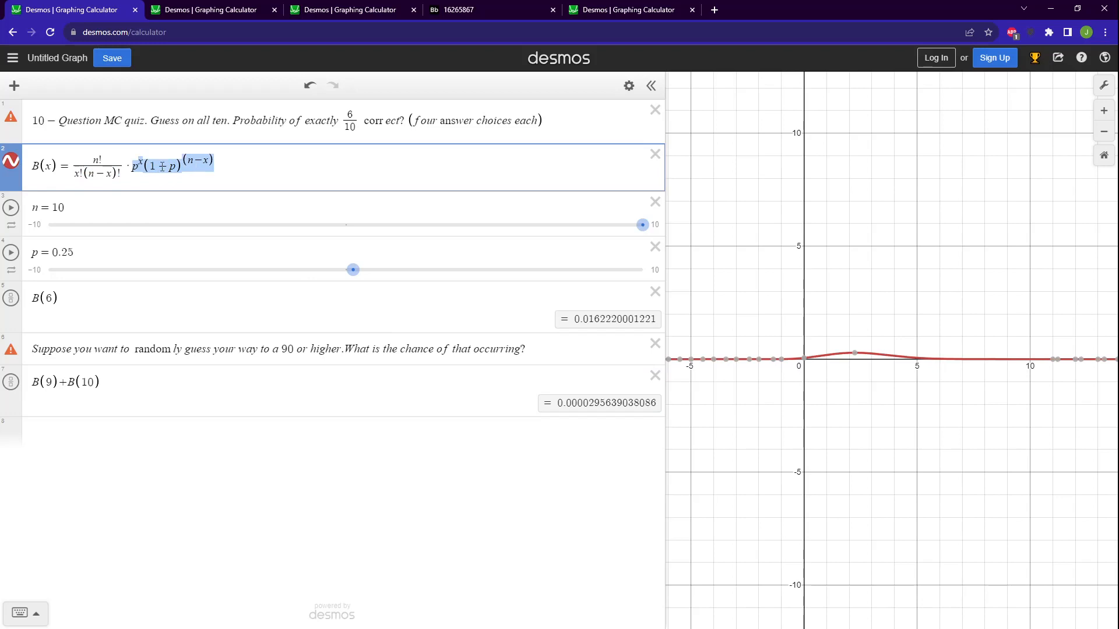
pyautogui.click(86, 159)
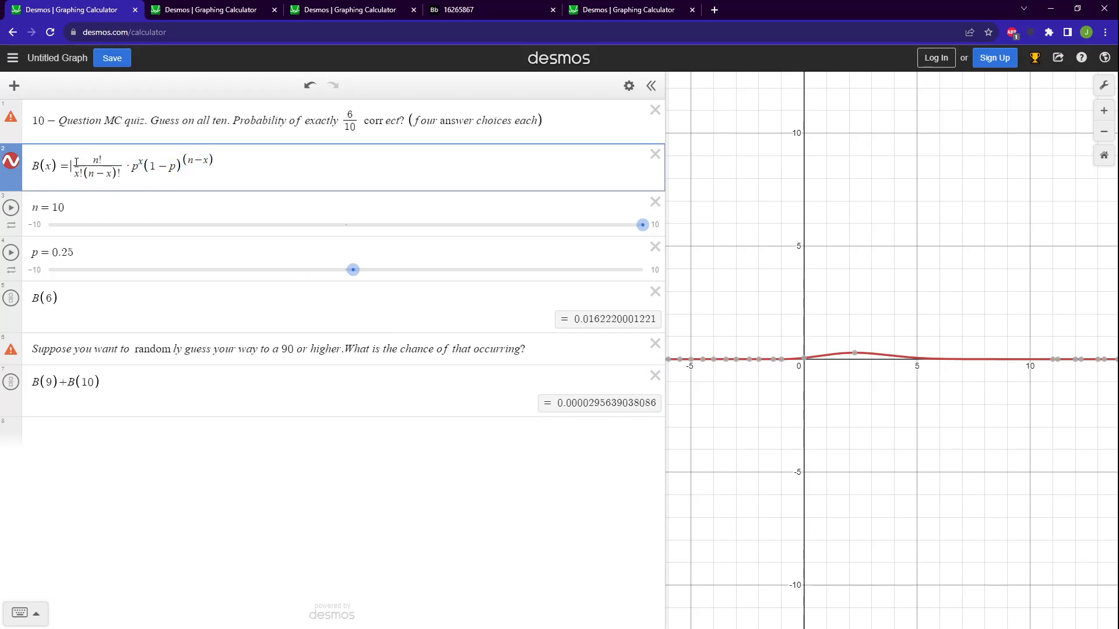
pyautogui.moveTo(71, 166); pyautogui.dragTo(201, 171)
pyautogui.hotkey('ctrl', 'c')
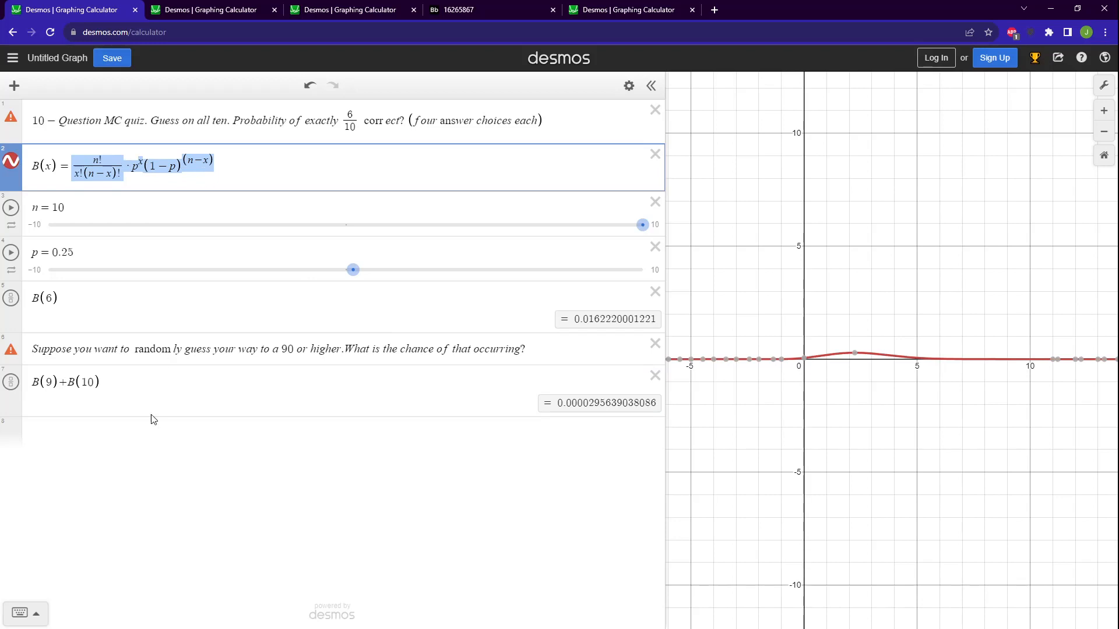
pyautogui.click(153, 439)
pyautogui.hotkey('ctrl', 'v')
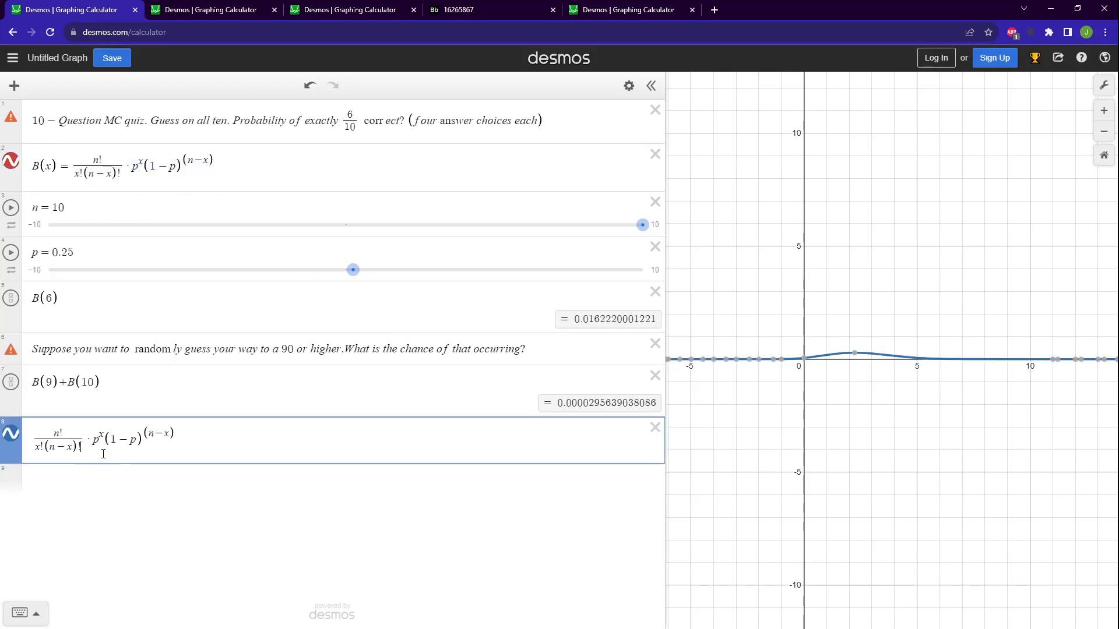
# Rewrite the copied formula's denominator as x!(n−x!), with the last factorial inside the parentheses.
pyautogui.press('BackSpace')
pyautogui.press('BackSpace')
pyautogui.press('BackSpace')
pyautogui.press('BackSpace')
pyautogui.press('BackSpace')
pyautogui.press('BackSpace')
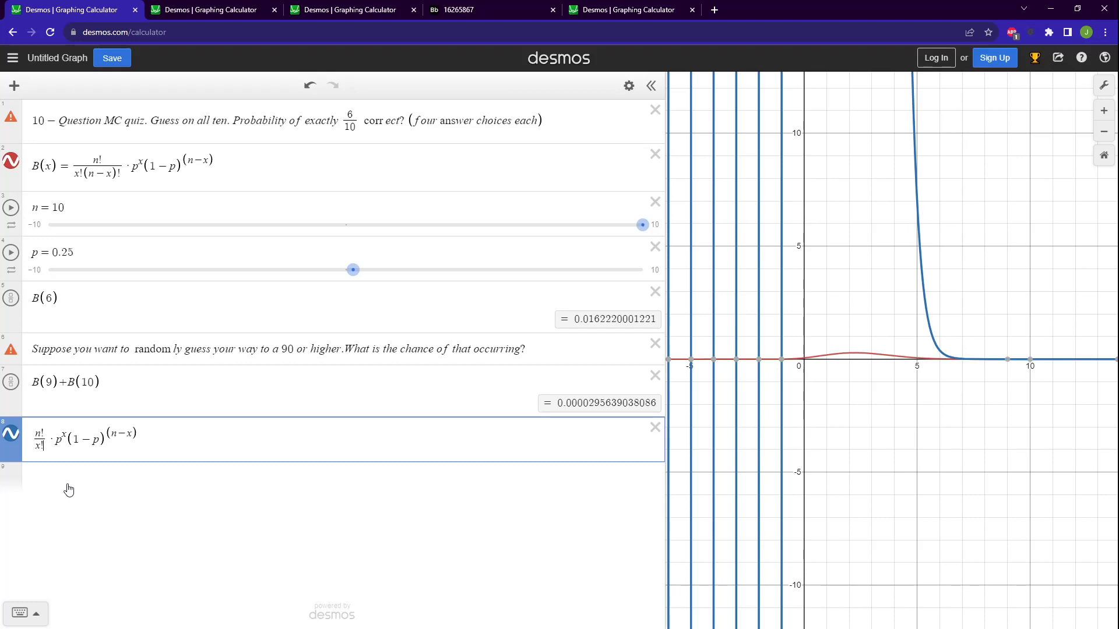
pyautogui.write('(')
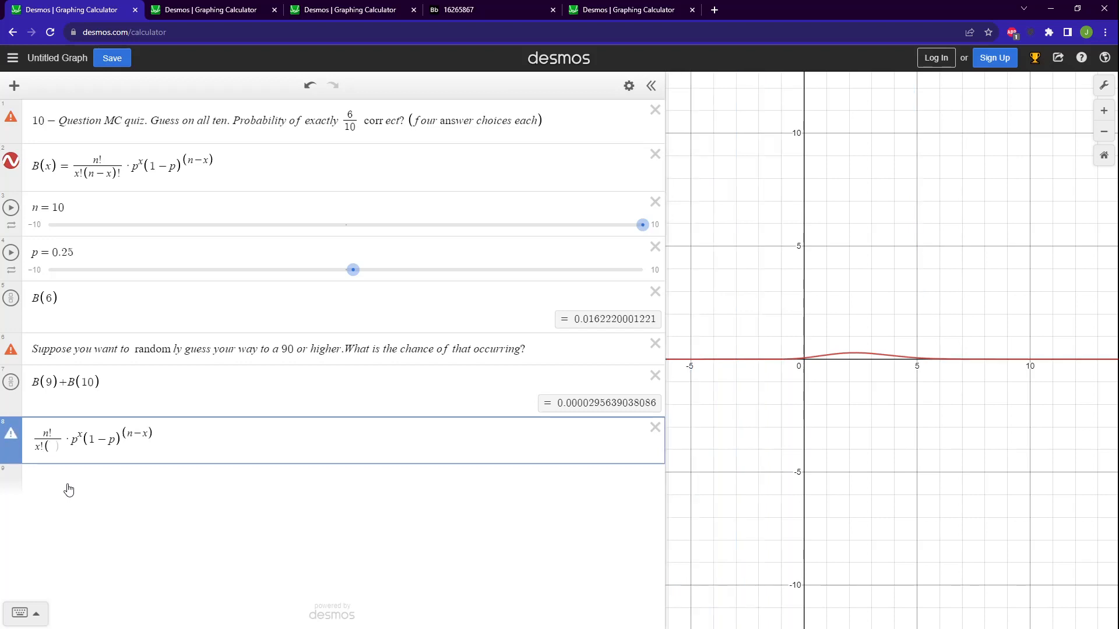
pyautogui.write('n-x')
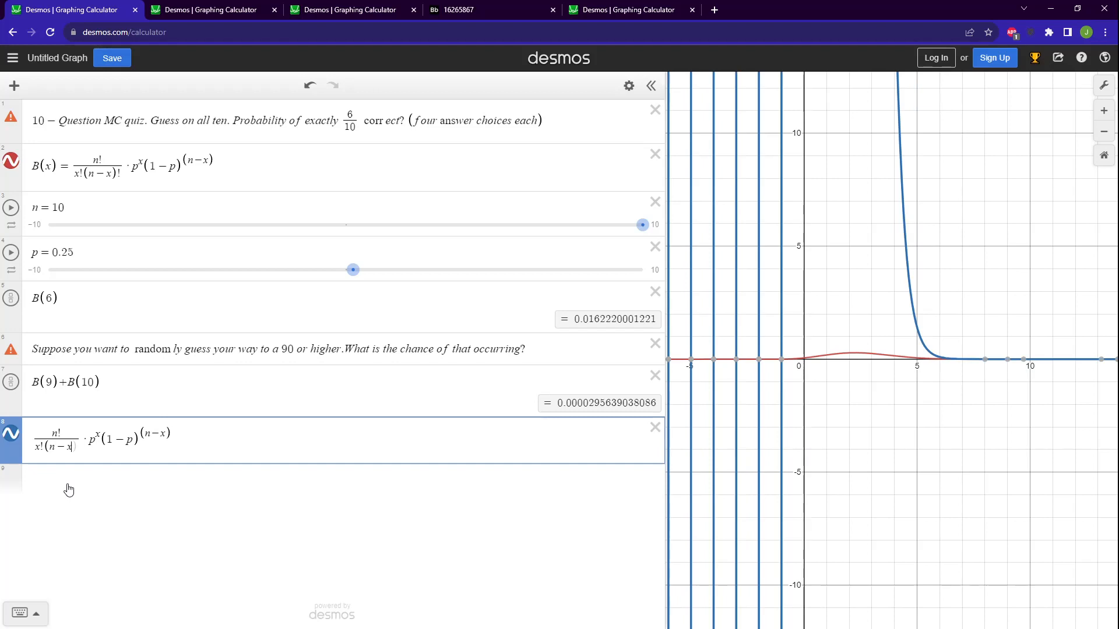
pyautogui.write('!')
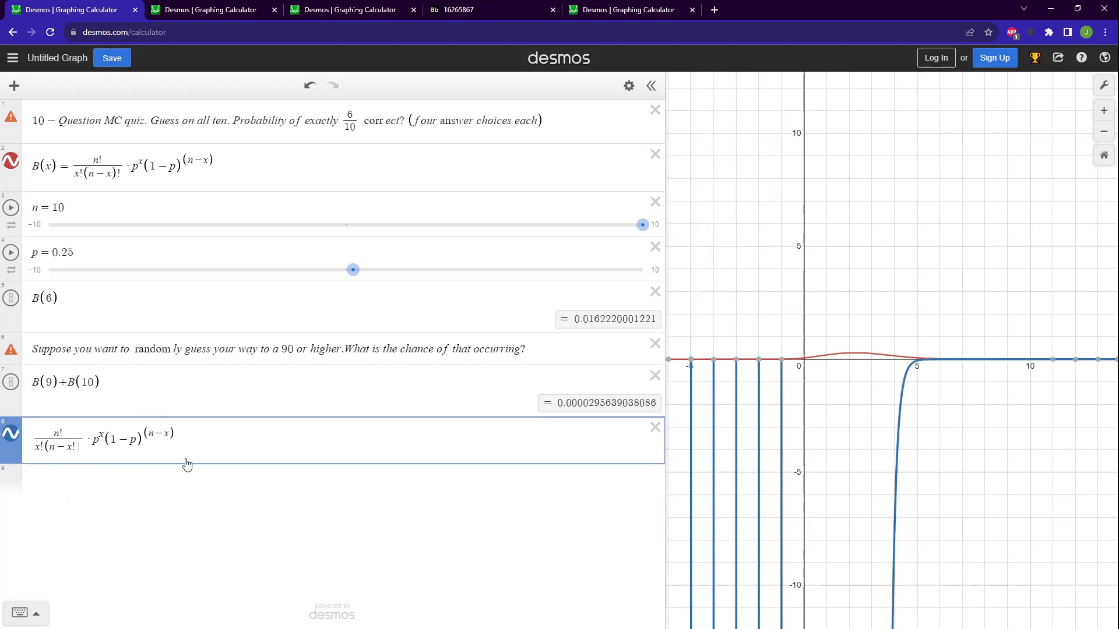
# Compare the curve of B(x) with the curve of the copied formula that has the misplaced factorial.
pyautogui.click(233, 448)
pyautogui.click(119, 176)
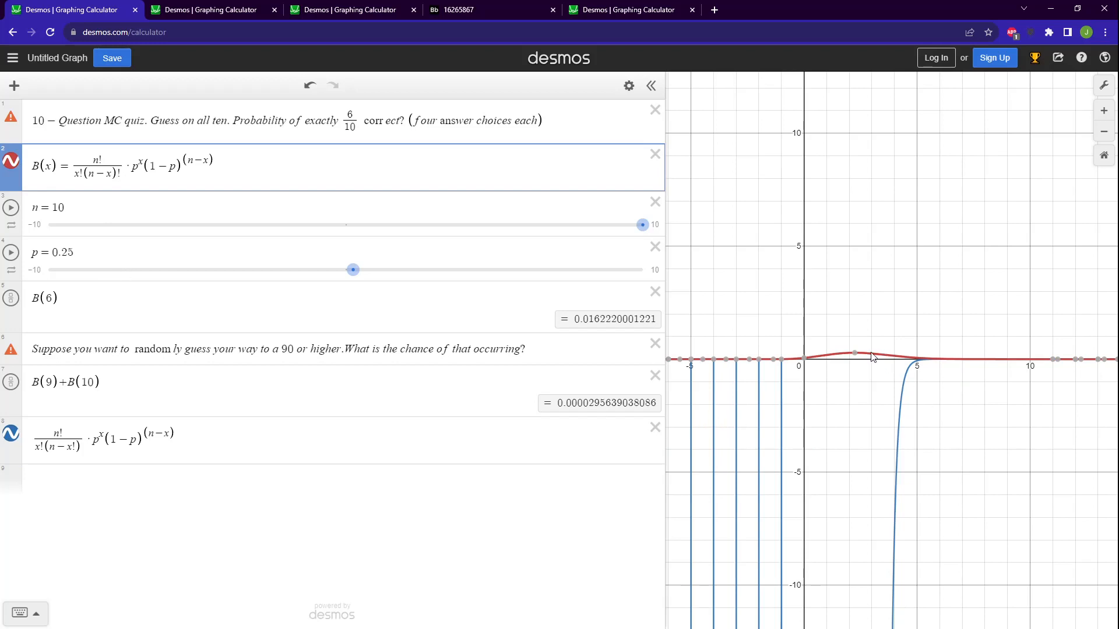
pyautogui.moveTo(872, 357)
pyautogui.mouseDown()
pyautogui.moveTo(839, 356)
pyautogui.moveTo(882, 364)
pyautogui.mouseUp()
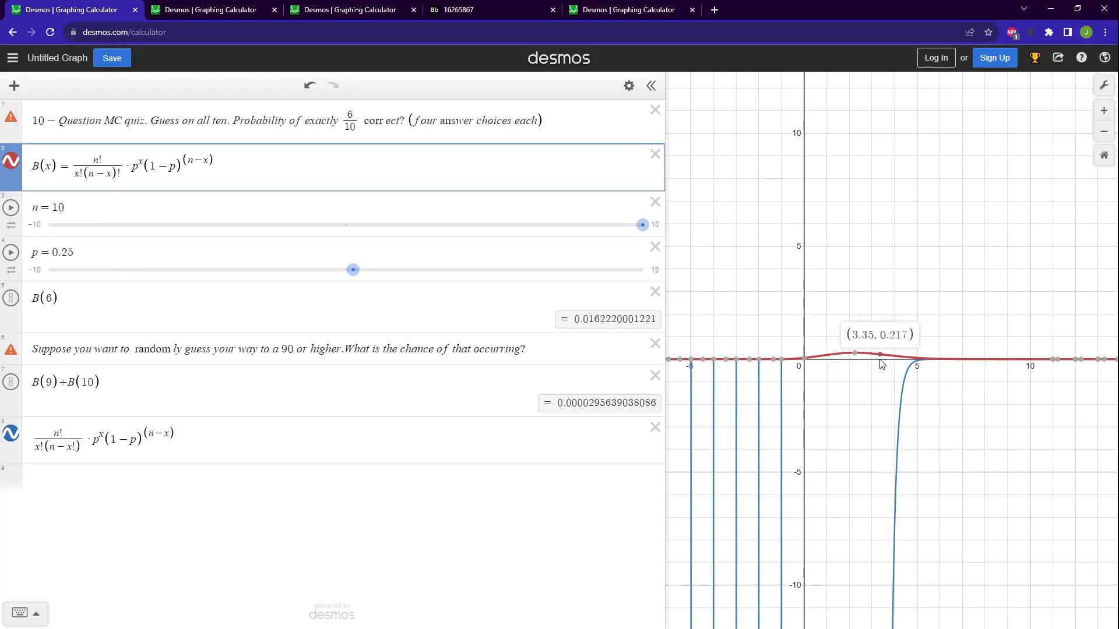
# Correct the copied formula's denominator to x!(n−x)!, with the last factorial outside the parentheses.
pyautogui.click(781, 425)
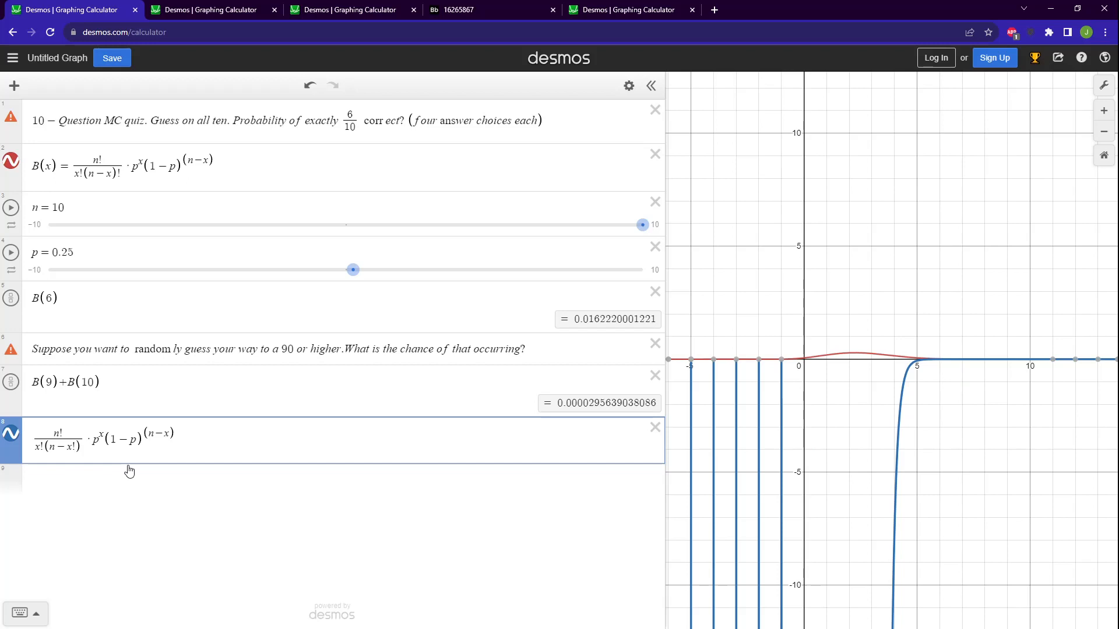
pyautogui.press('BackSpace')
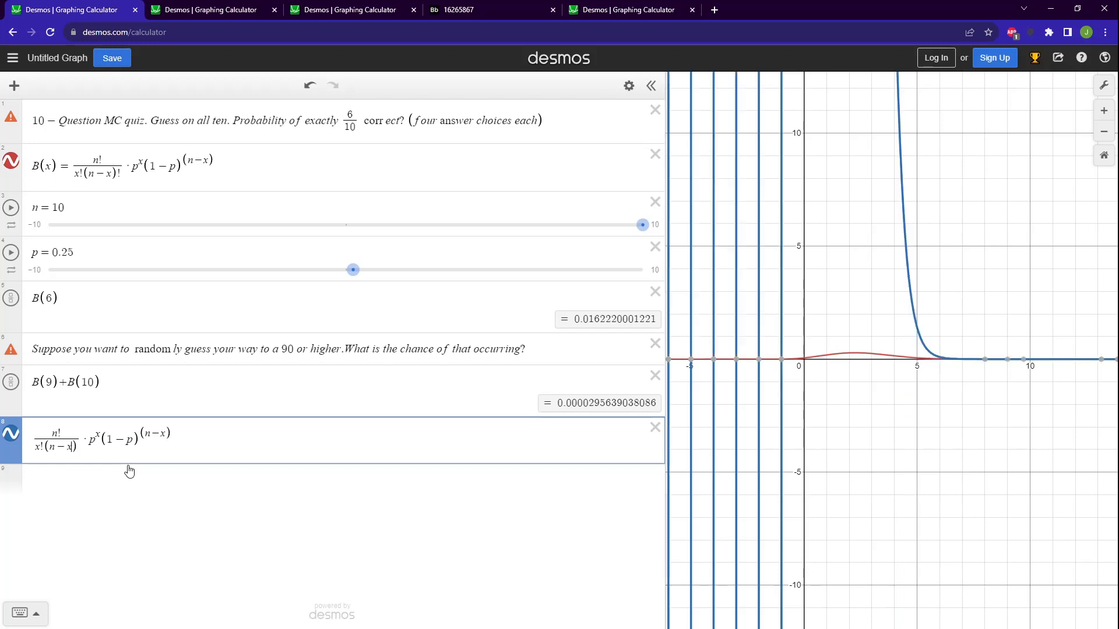
pyautogui.write('!')
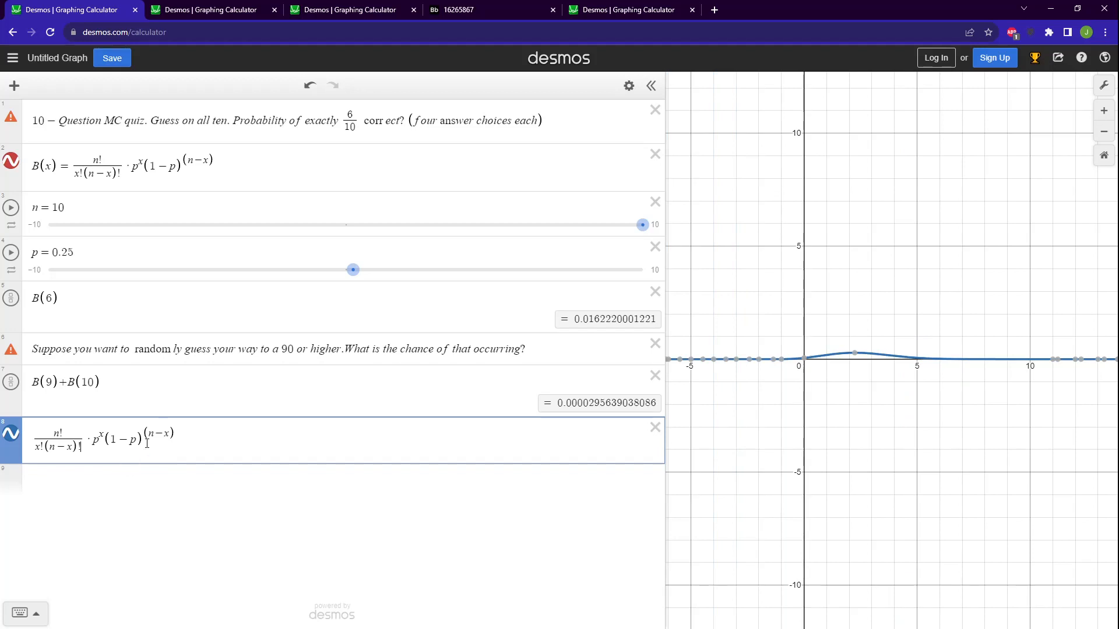
# Rewrite the end of the copied formula as (1−p)^n − x, with only n in the exponent.
pyautogui.moveTo(145, 443); pyautogui.dragTo(175, 445)
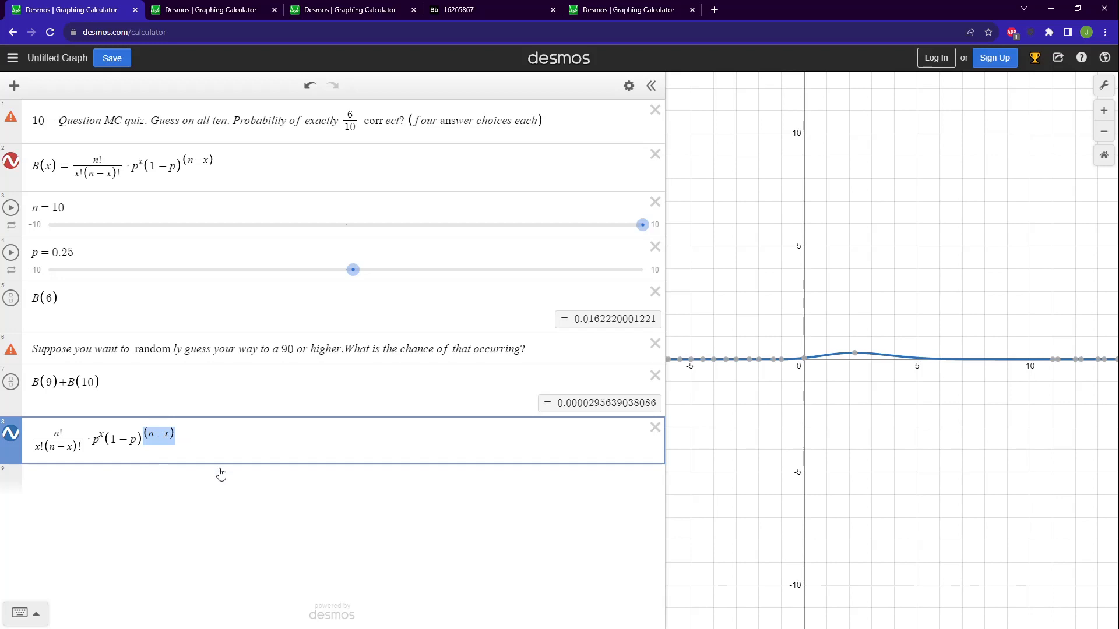
pyautogui.press('BackSpace')
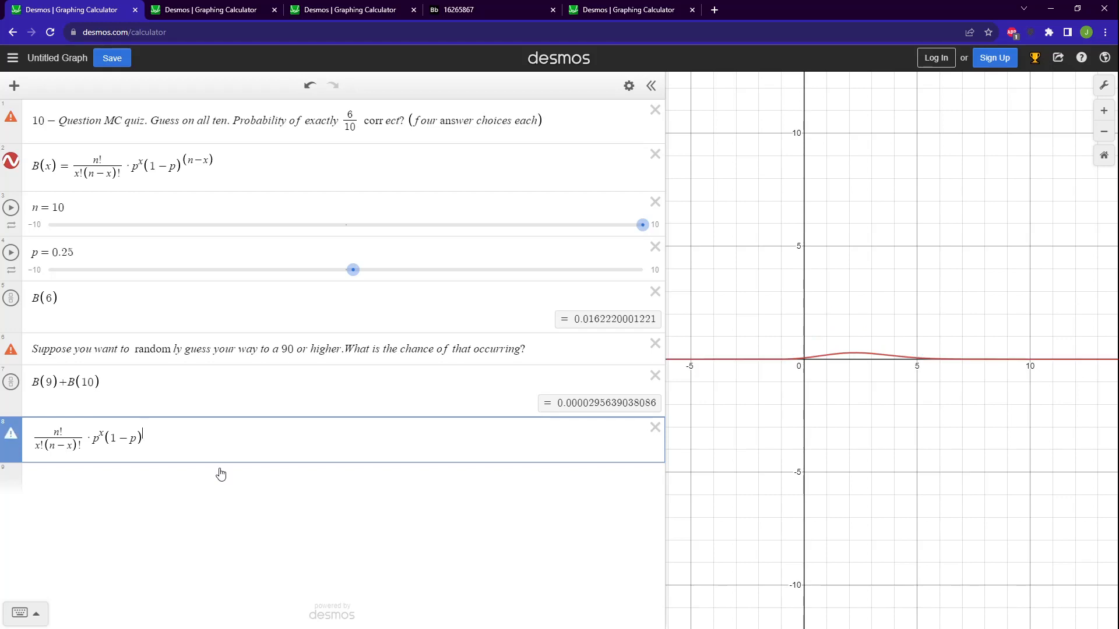
pyautogui.write('^n')
pyautogui.press('Right')
pyautogui.write('-x')
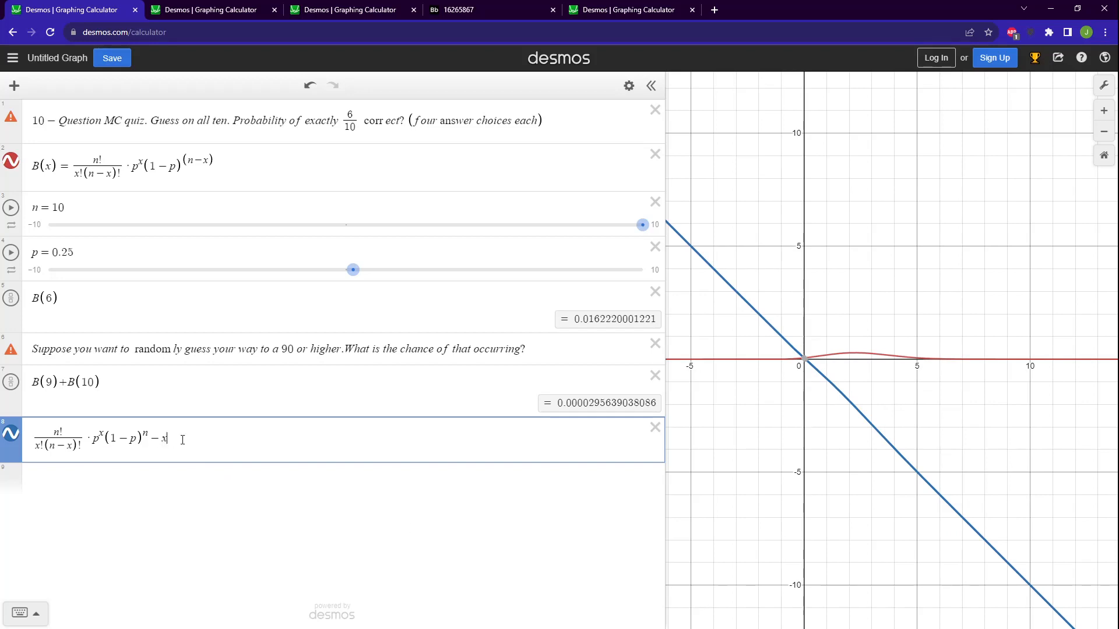
# Restore the exponent (n−x) in parentheses on (1−p) in the copied formula, and delete the copied formula.
pyautogui.moveTo(184, 159); pyautogui.dragTo(213, 160)
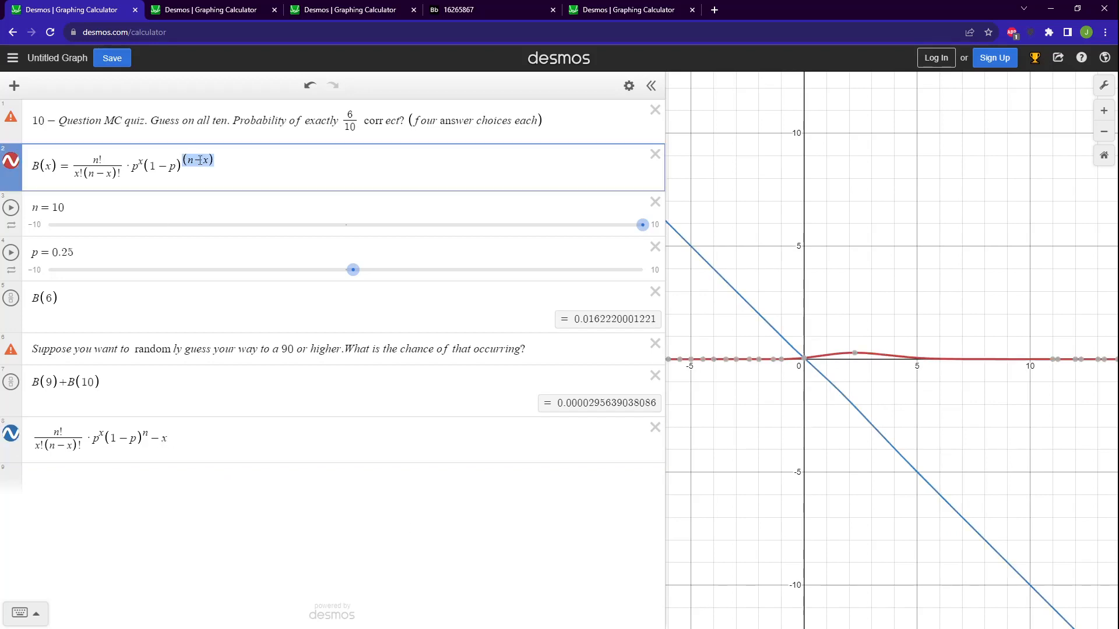
pyautogui.click(182, 431)
pyautogui.press('BackSpace')
pyautogui.press('BackSpace')
pyautogui.press('BackSpace')
pyautogui.press('BackSpace')
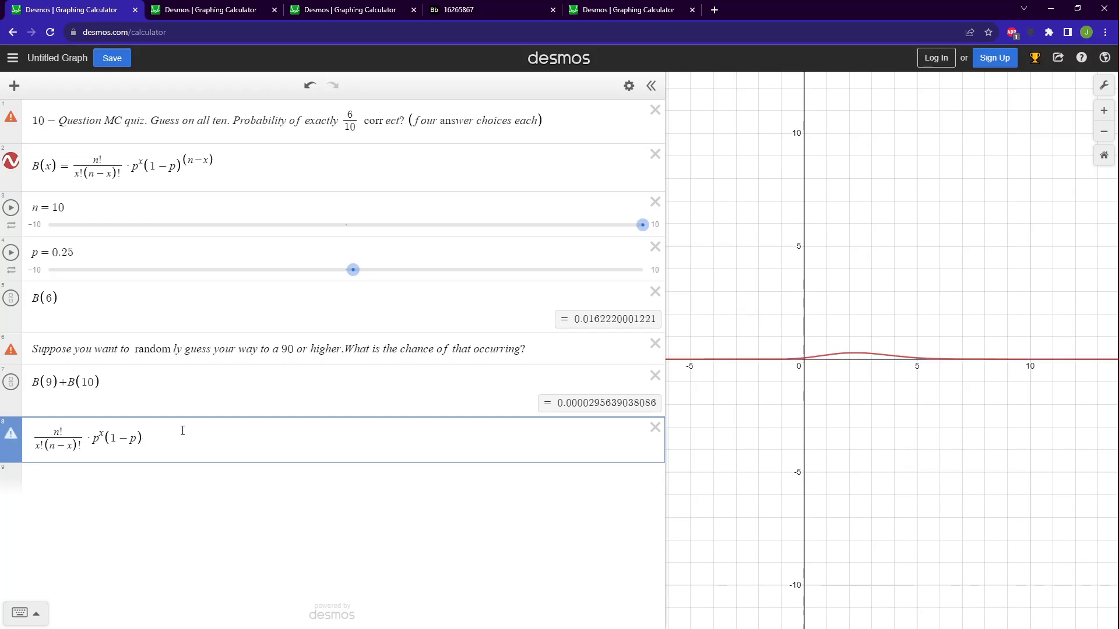
pyautogui.write('(')
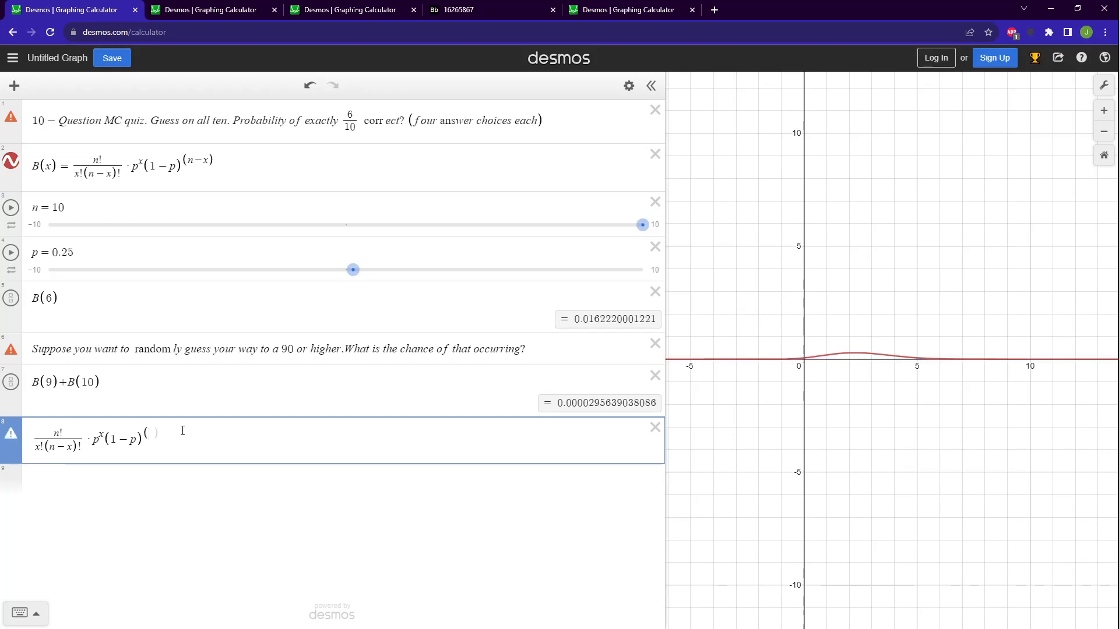
pyautogui.write('n-x')
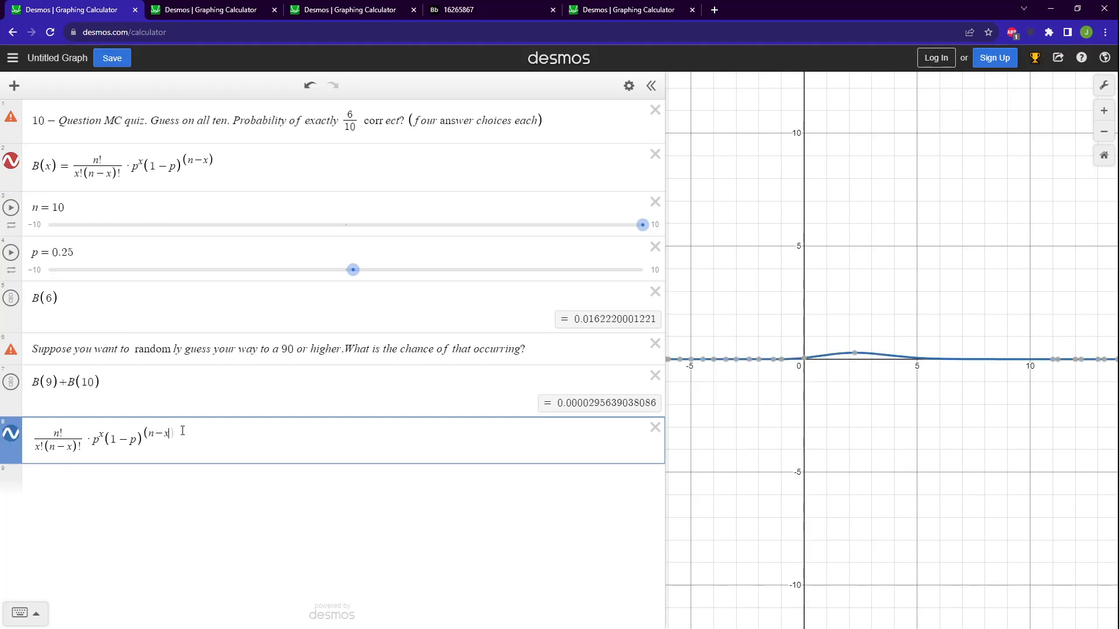
pyautogui.click(655, 429)
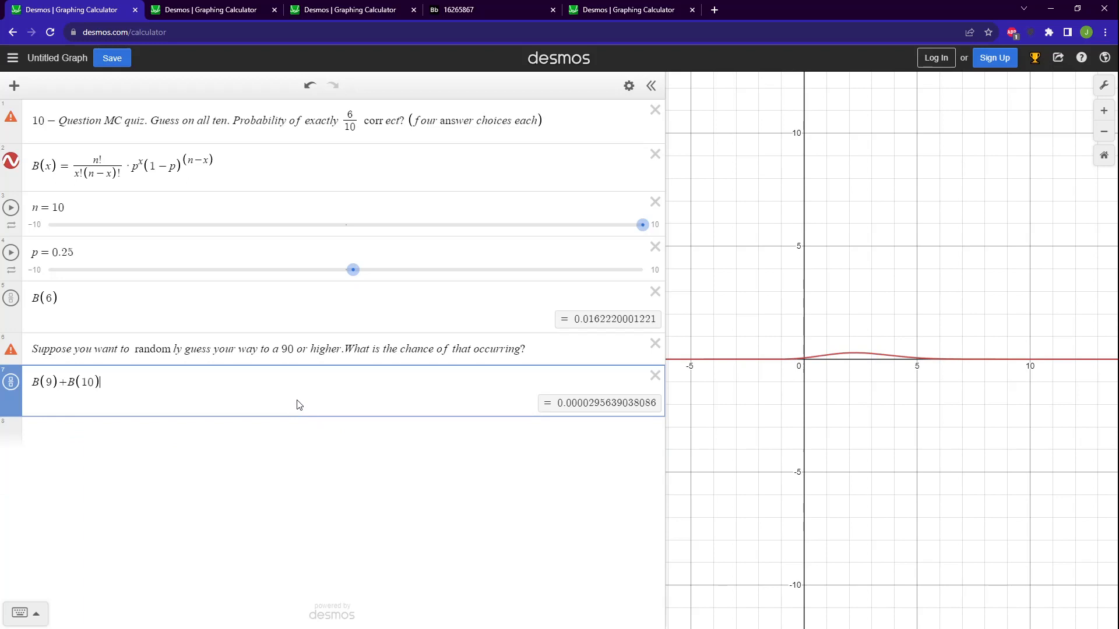
pyautogui.click(161, 170)
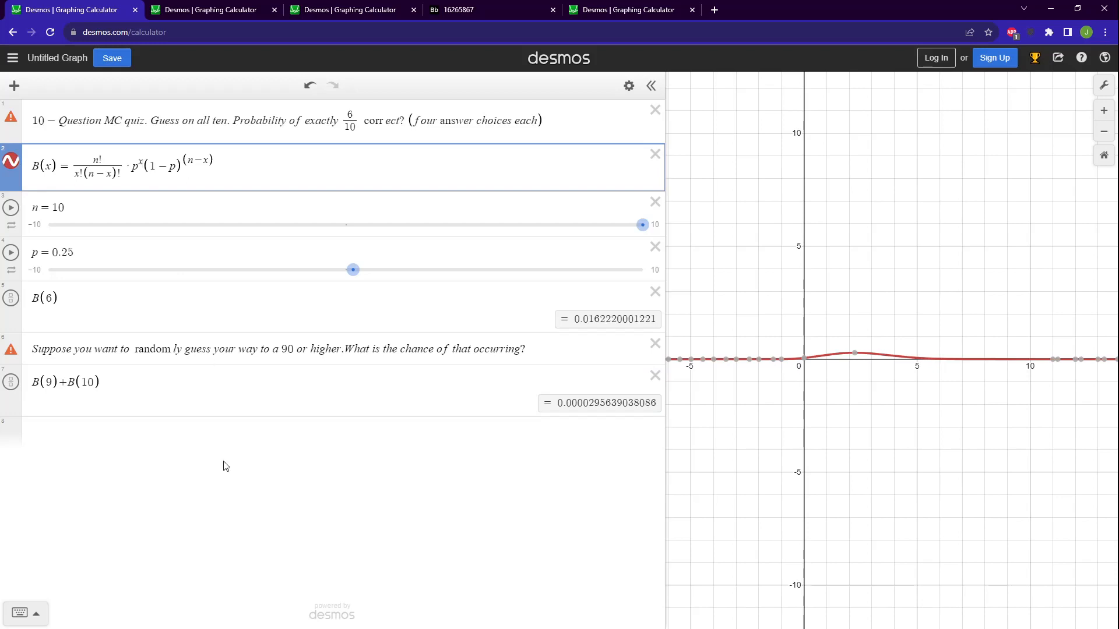
# Write the exponent shortcut note "SHIFT+6" in a new expression below B(9)+B(10).
pyautogui.click(230, 447)
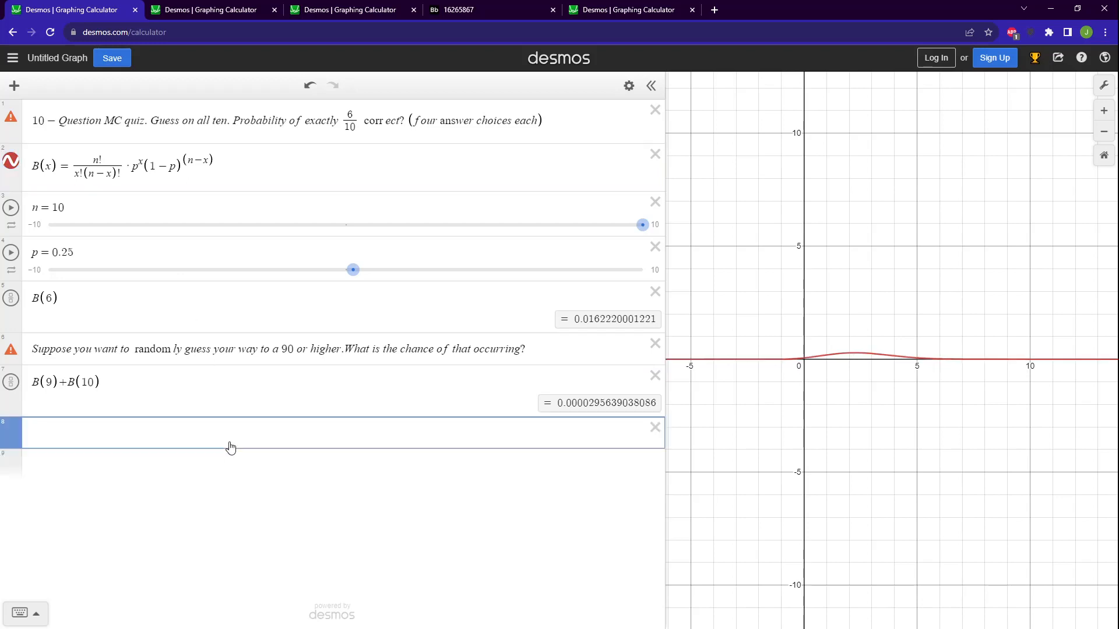
pyautogui.write('6')
pyautogui.write('^')
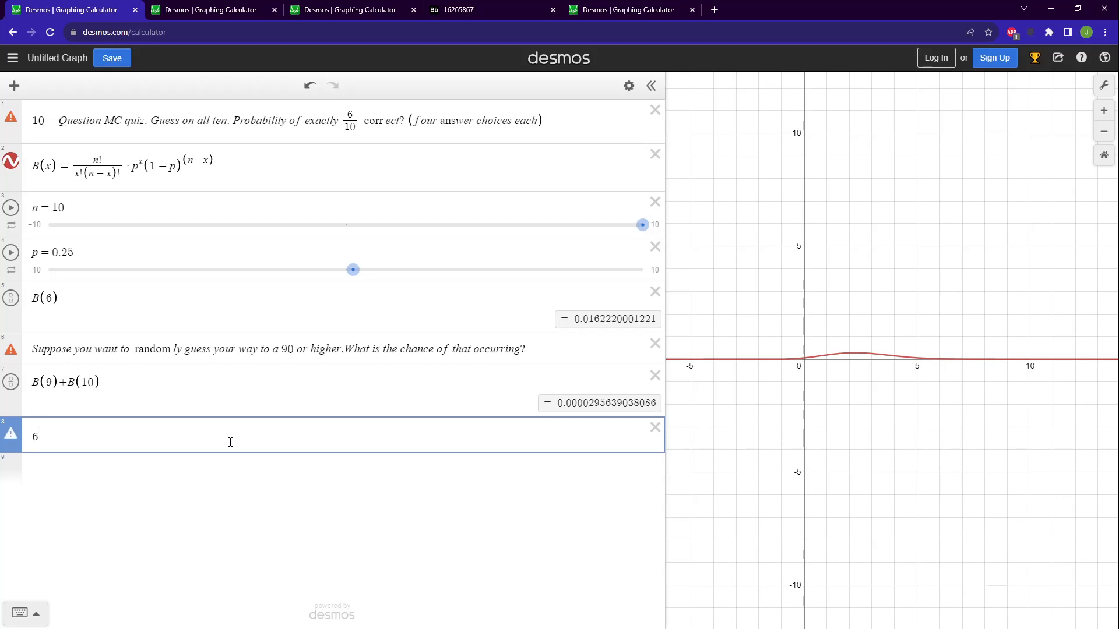
pyautogui.press('BackSpace')
pyautogui.press('BackSpace')
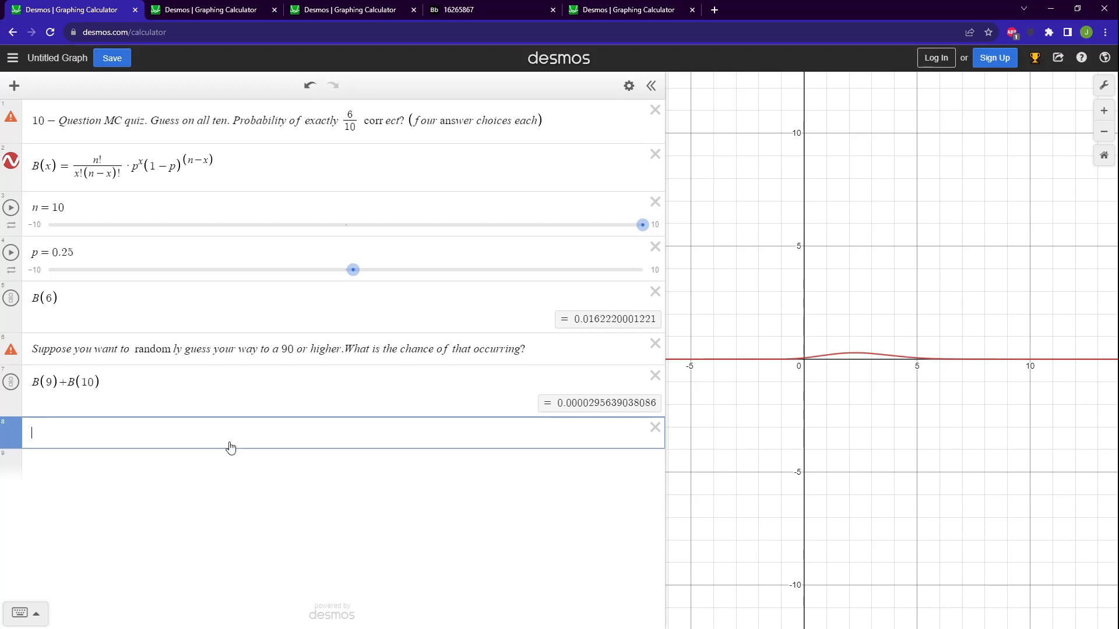
pyautogui.write('SHIFT+6')
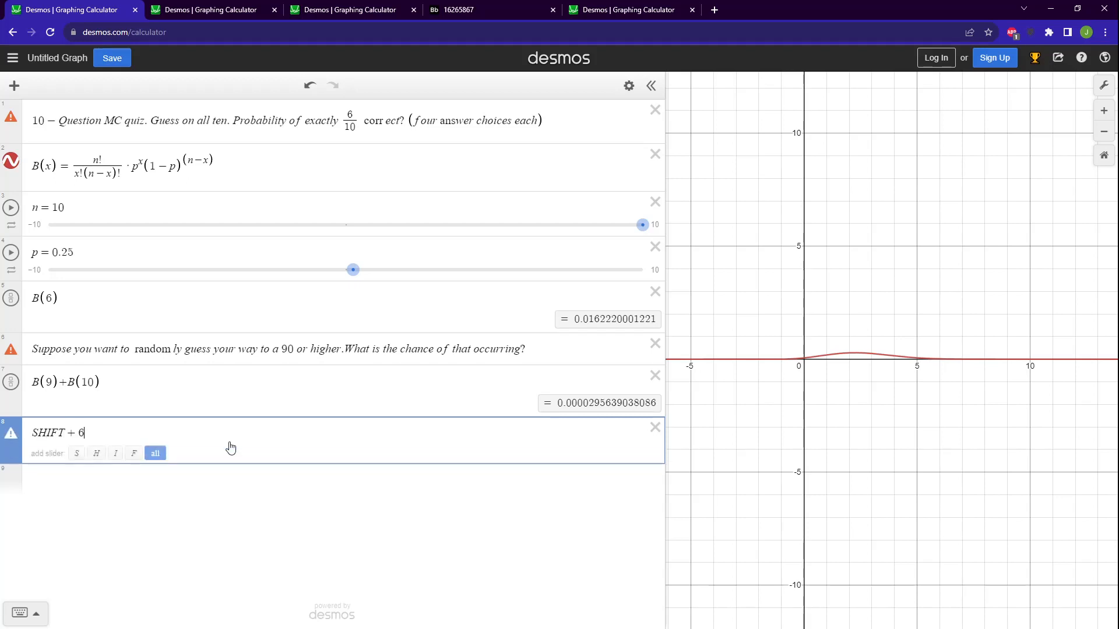
# Evaluate 5^5 in a new expression, and delete both it and the "SHIFT+6" line.
pyautogui.click(236, 478)
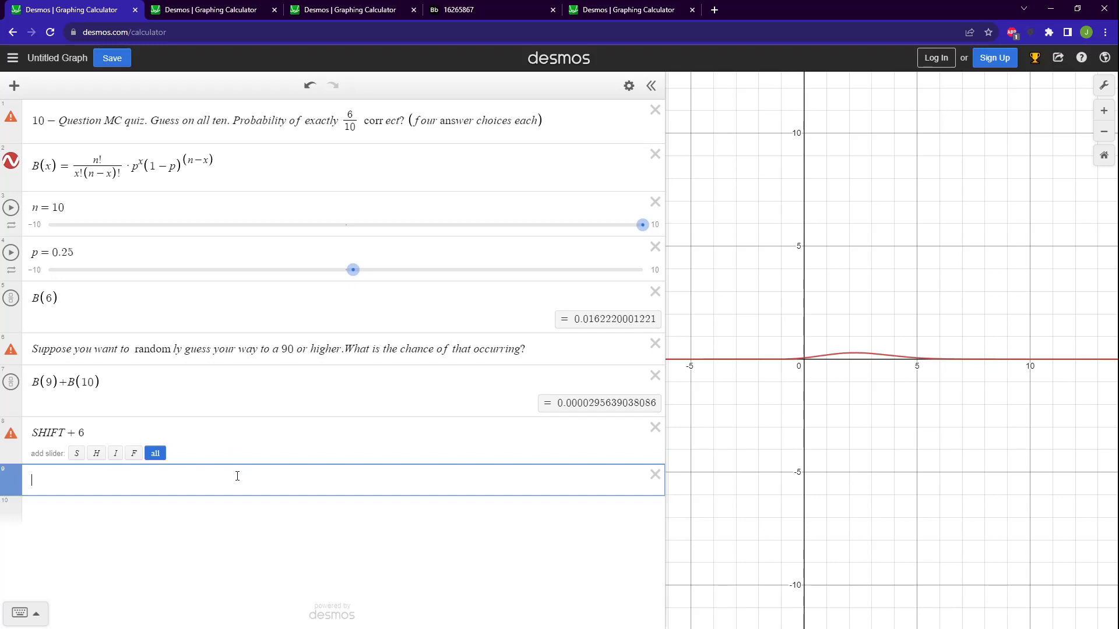
pyautogui.write('5^5')
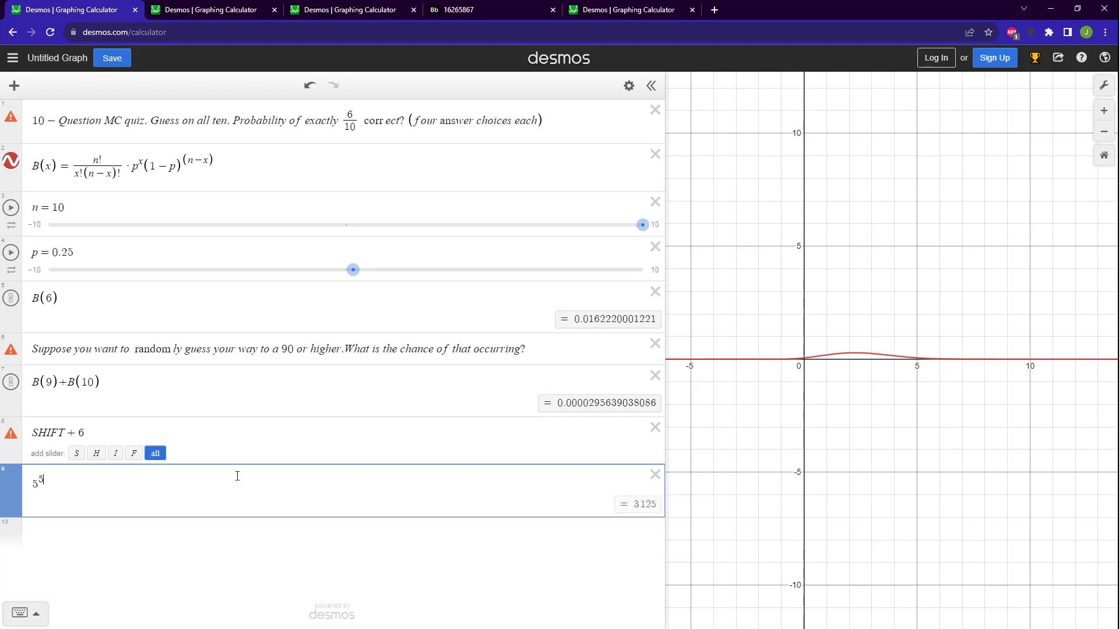
pyautogui.click(655, 474)
pyautogui.click(655, 427)
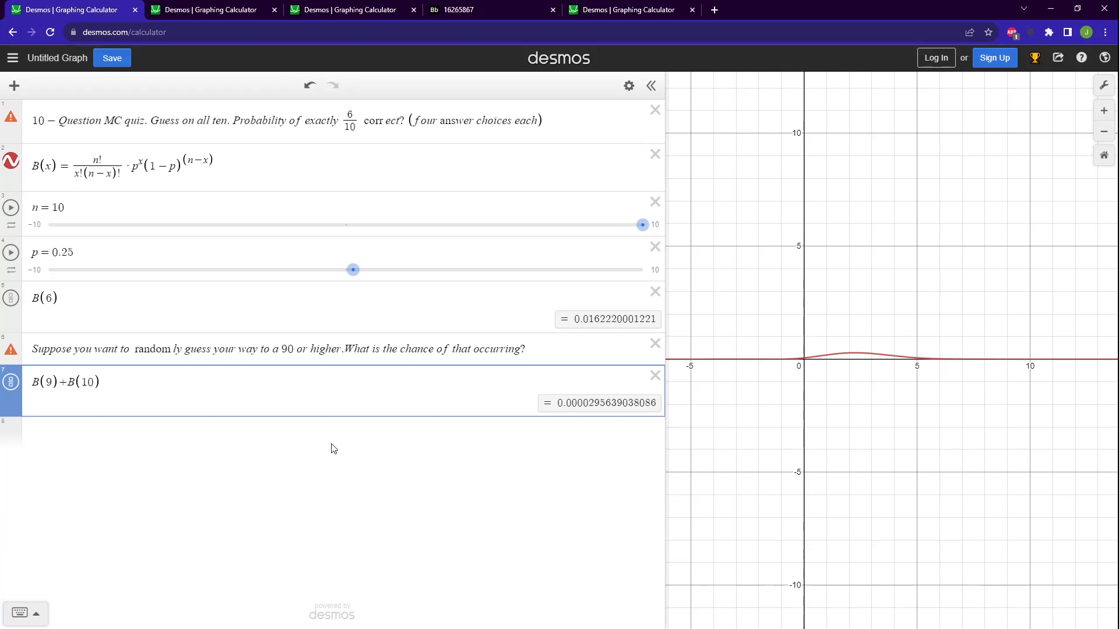
# Switch to the CVS pharmacy drive-up graph and enter the symbol ρ in a new expression below P(4).
pyautogui.click(240, 10)
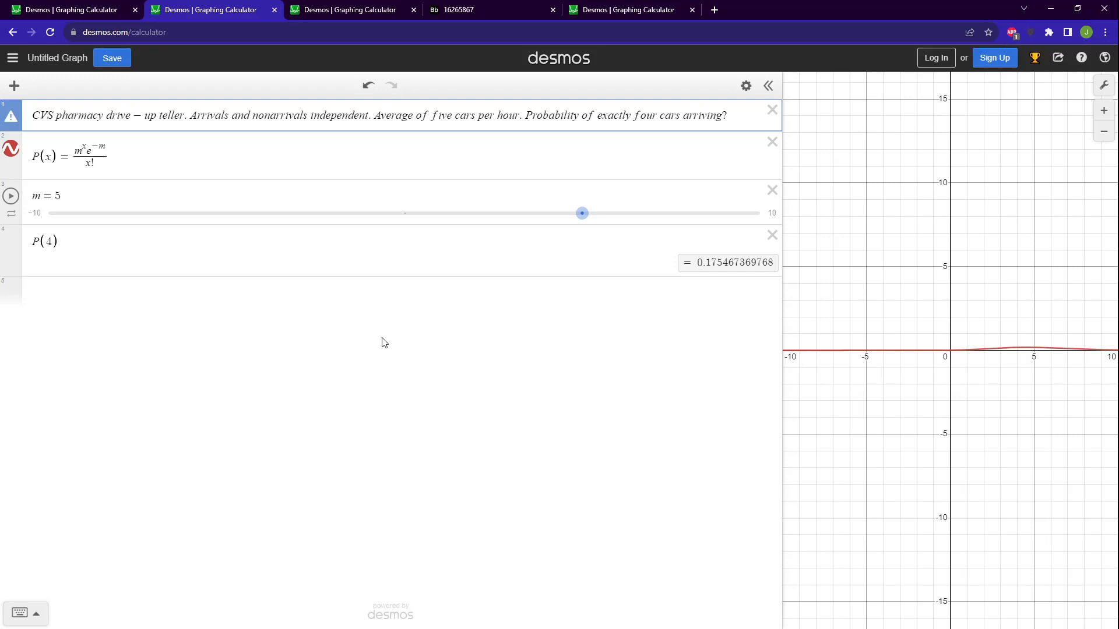
pyautogui.click(396, 311)
pyautogui.write('rho')
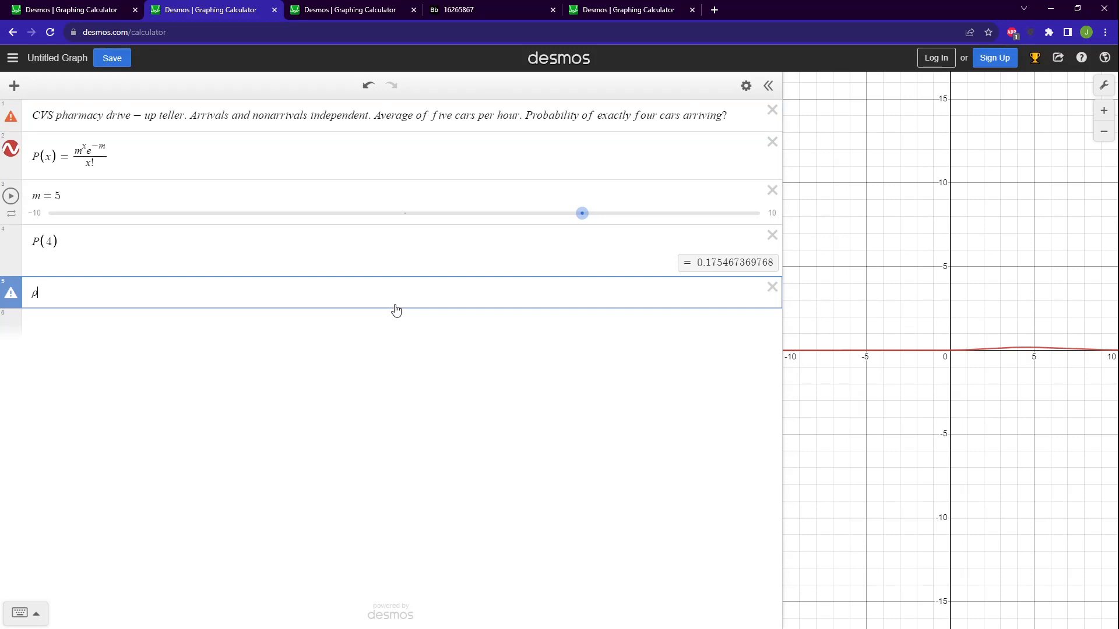
# Rename the function P to ρ in its definition and in P(4), and delete the separate ρ expression.
pyautogui.click(33, 157)
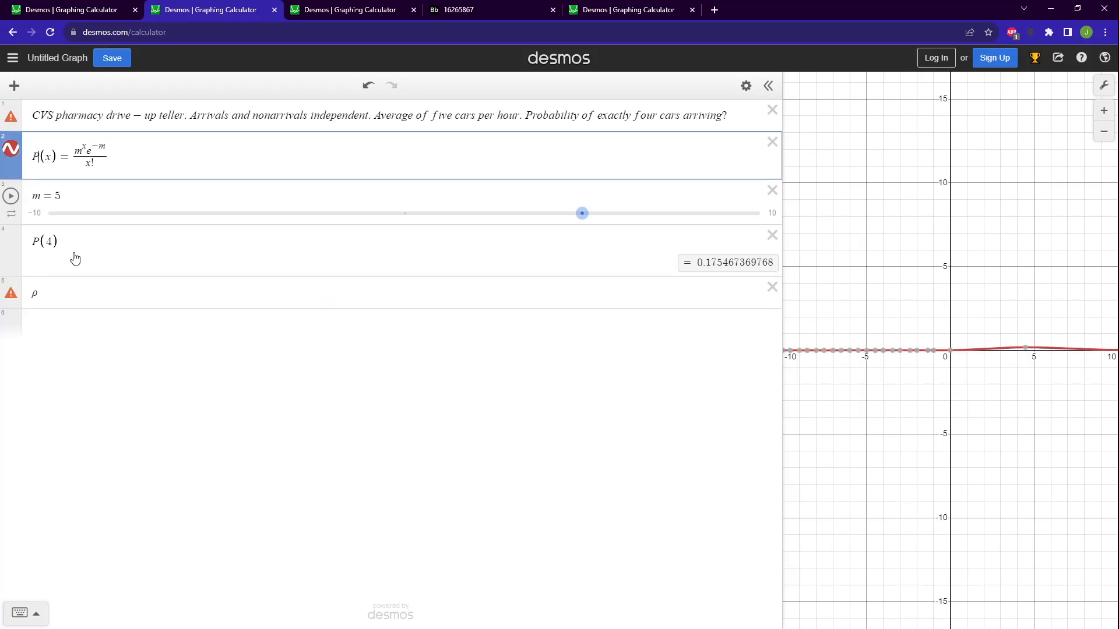
pyautogui.press('BackSpace')
pyautogui.write('rho')
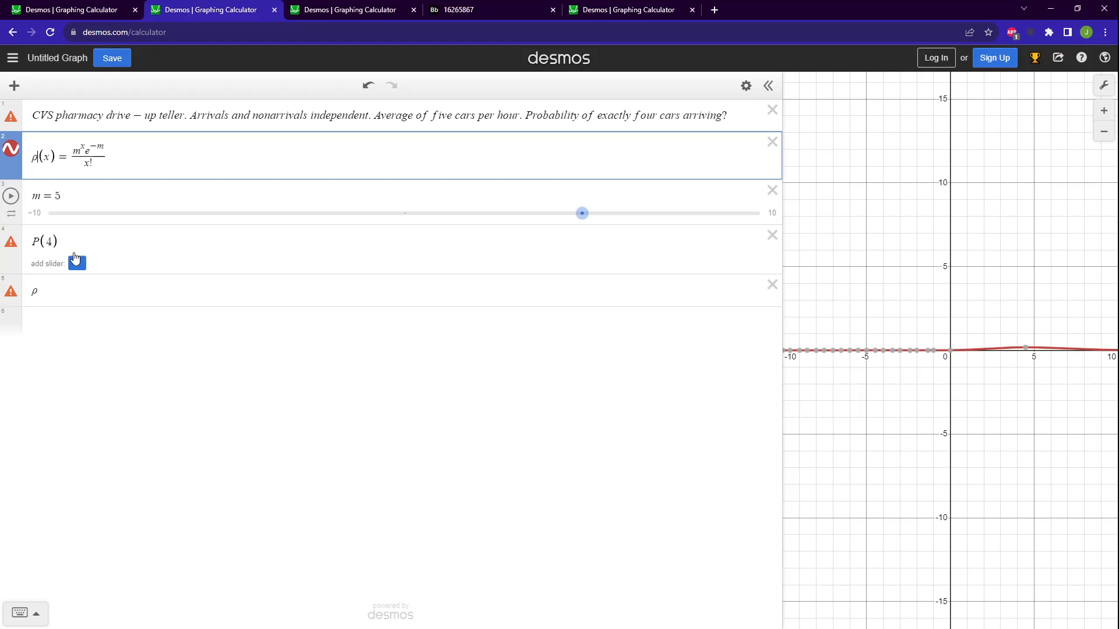
pyautogui.click(39, 241)
pyautogui.write('r')
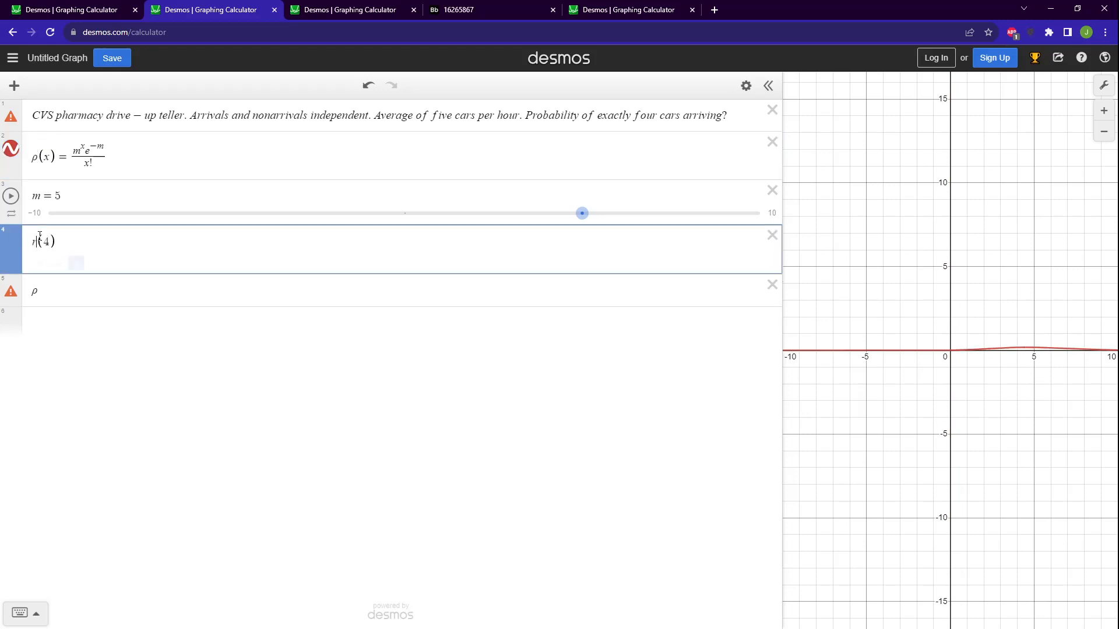
pyautogui.write('ho')
pyautogui.click(62, 292)
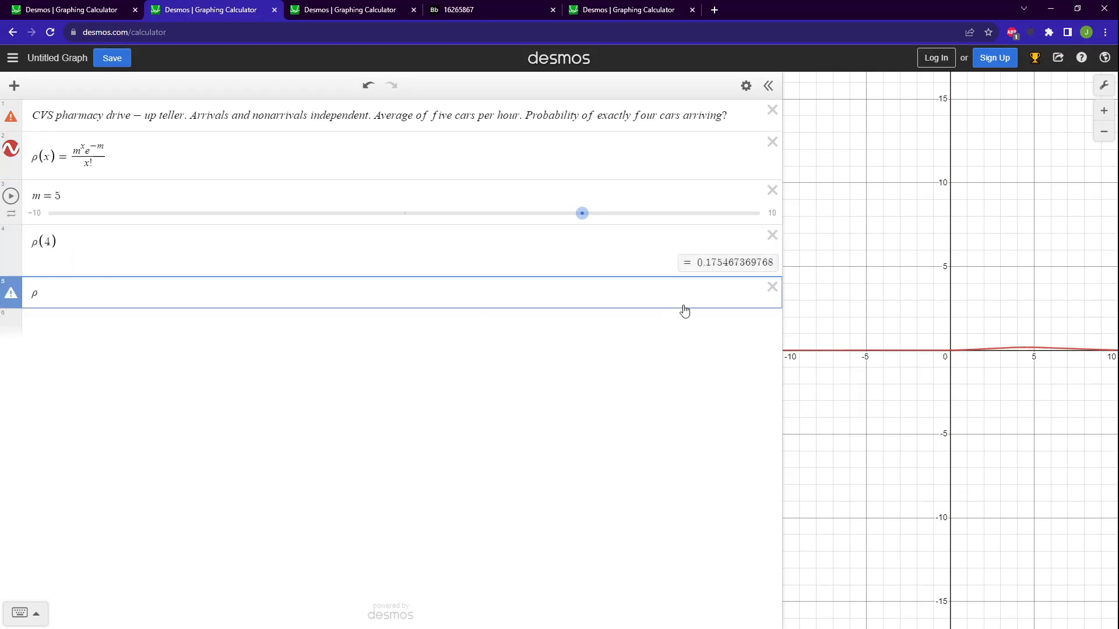
pyautogui.click(772, 286)
# Try to enter the symbol mu in a new expression below ρ(4), and clear the text.
pyautogui.click(375, 296)
pyautogui.write('mu')
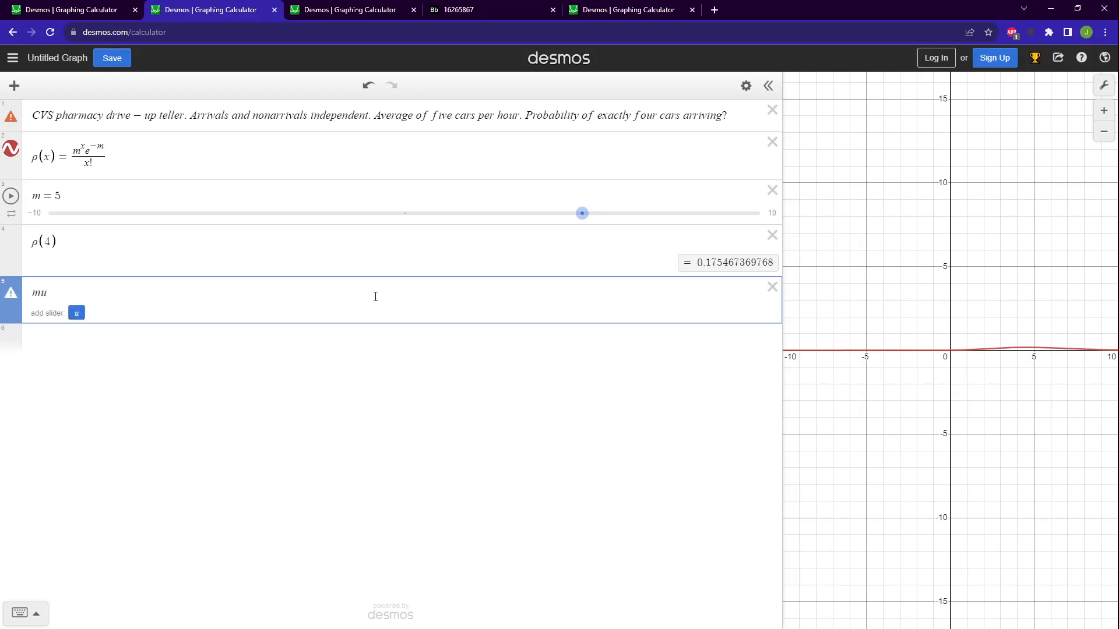
pyautogui.press('BackSpace')
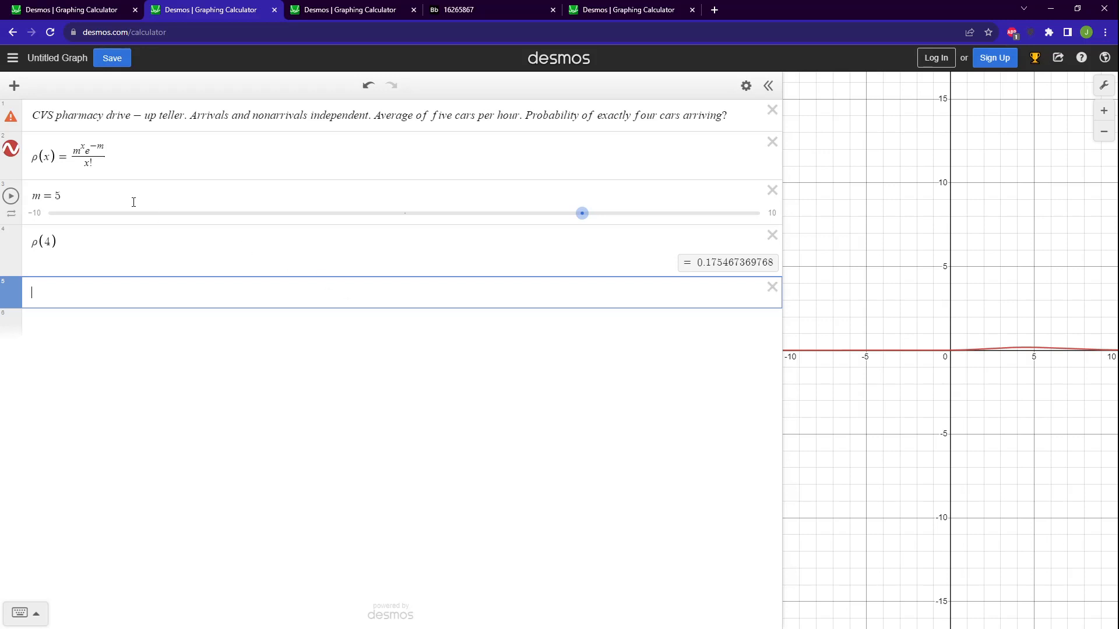
pyautogui.click(78, 151)
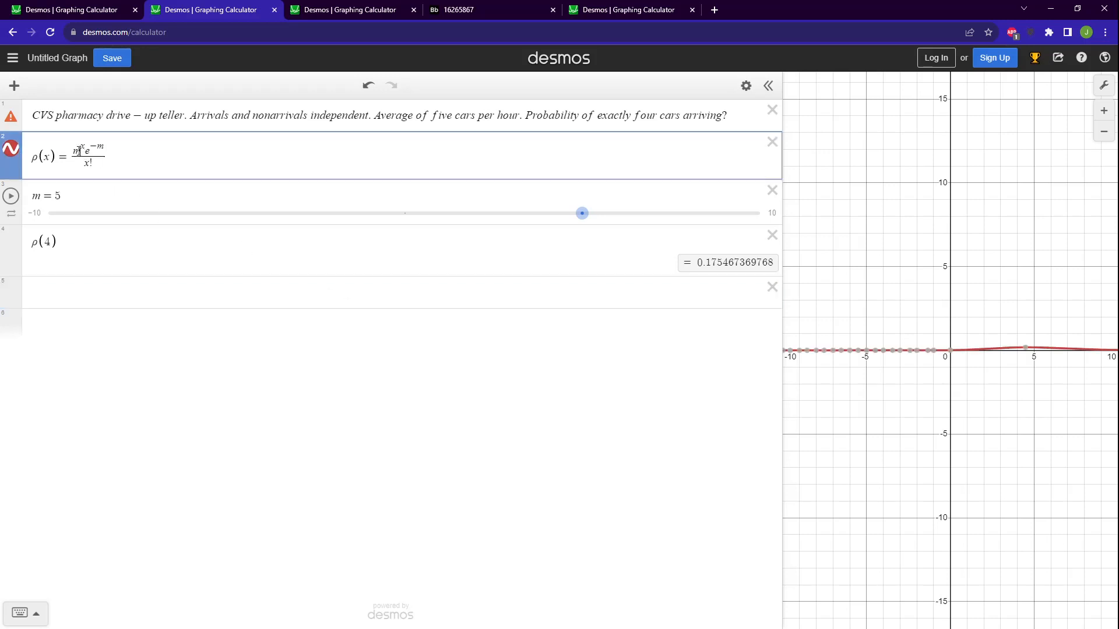
pyautogui.click(45, 192)
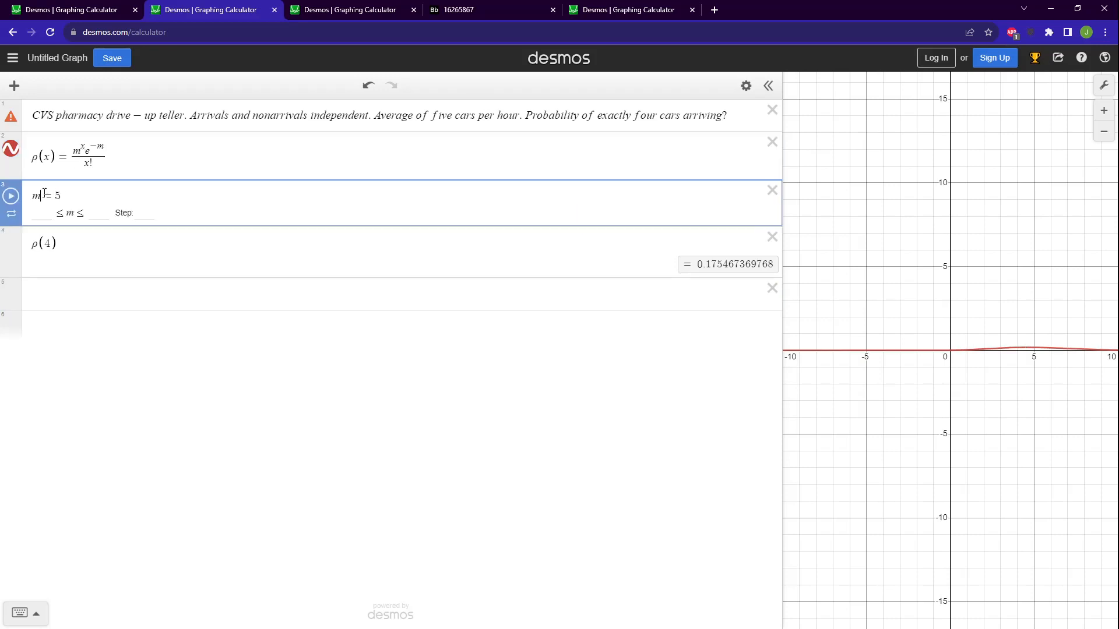
pyautogui.click(97, 147)
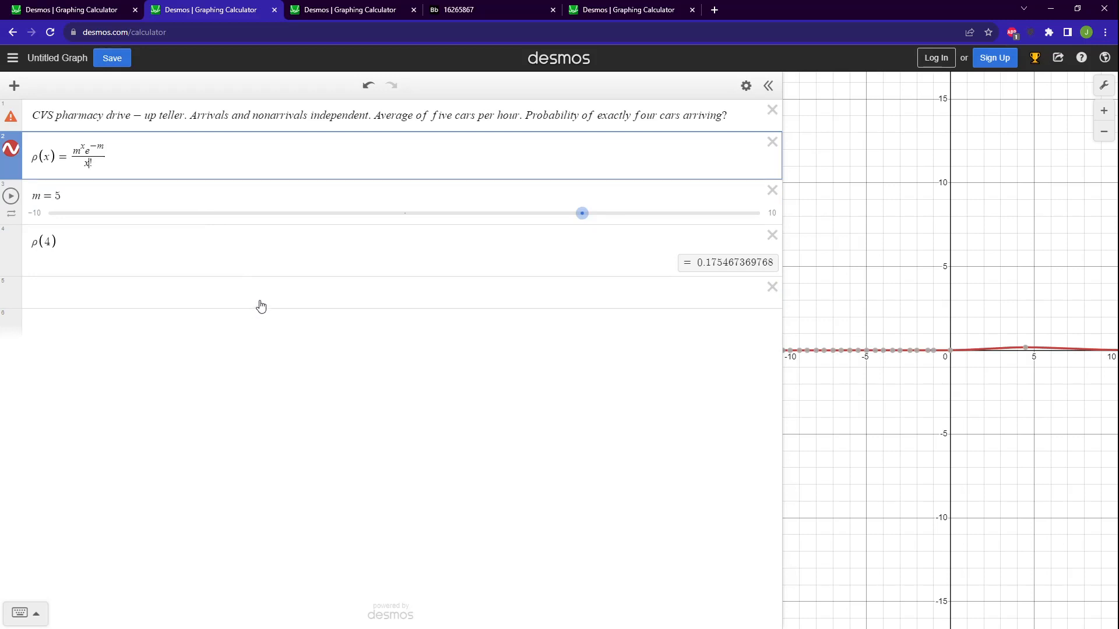
pyautogui.click(63, 196)
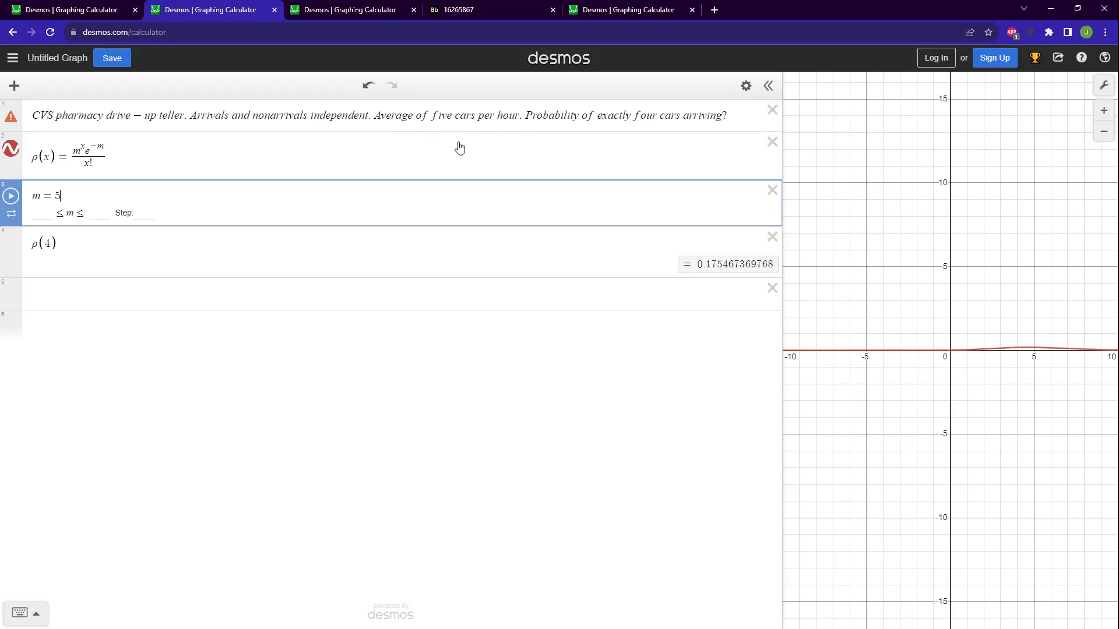
pyautogui.click(86, 150)
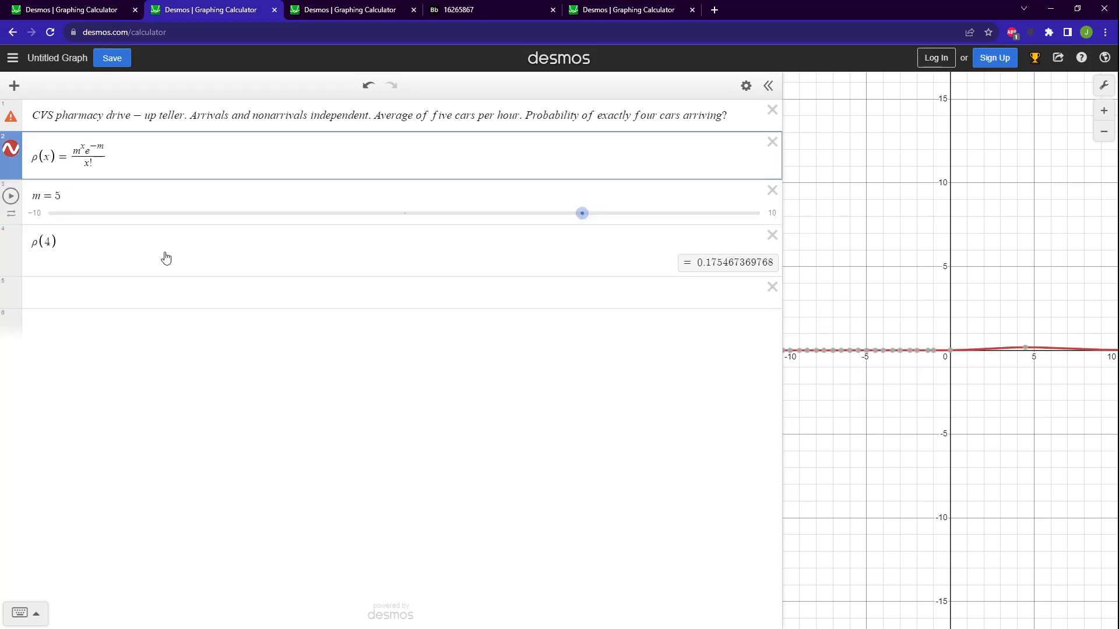
# Evaluate the constant e in the empty expression below ρ(4), and replace it with the text "oiler".
pyautogui.click(157, 291)
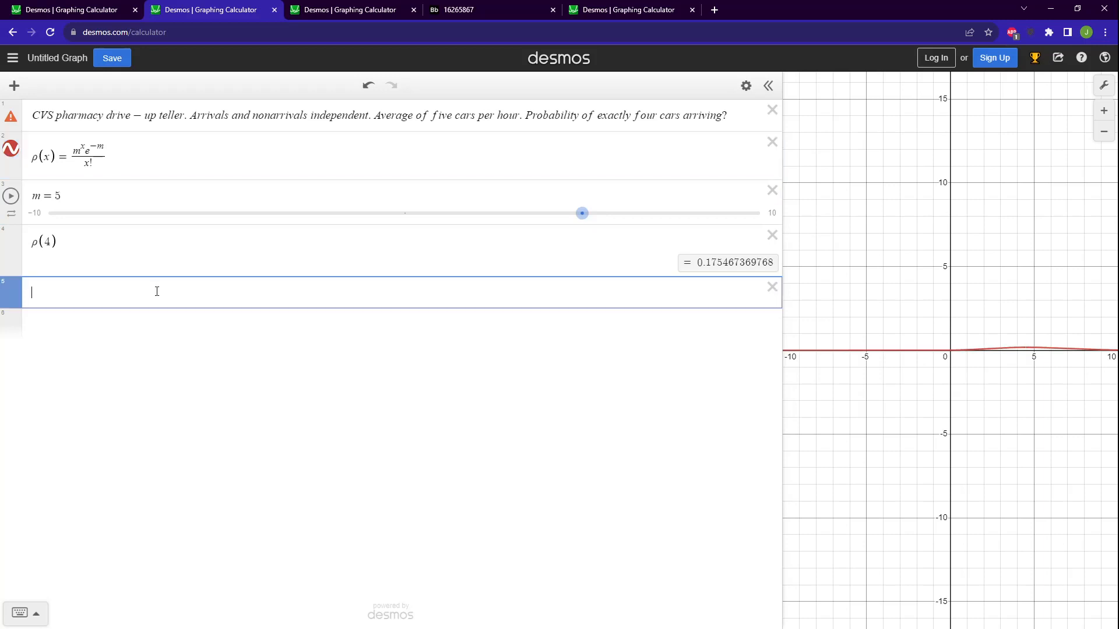
pyautogui.write('e')
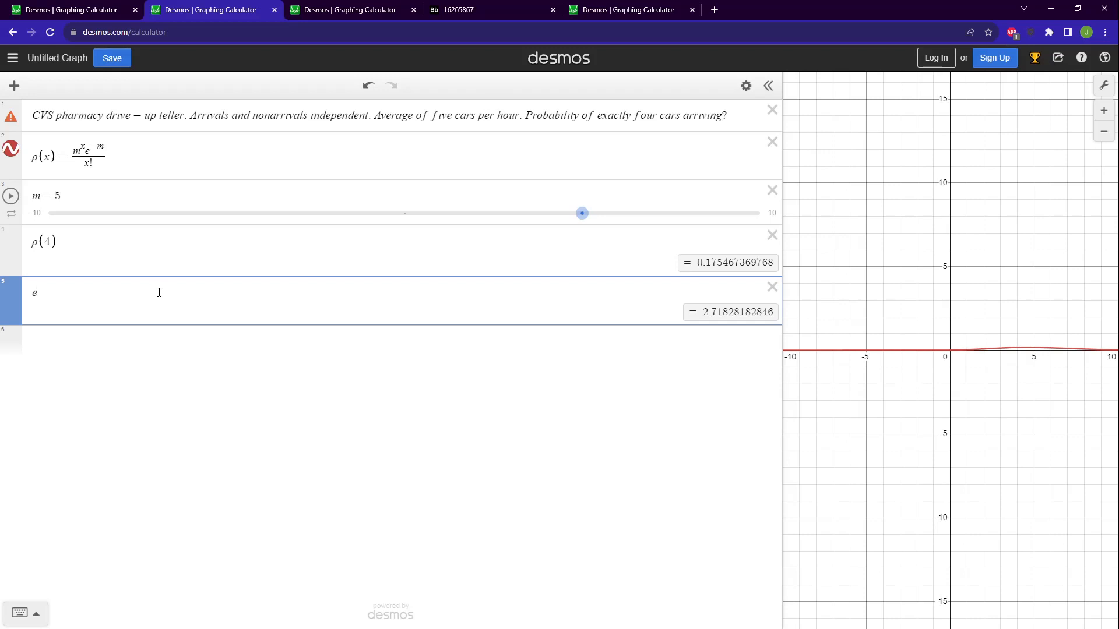
pyautogui.press('BackSpace')
pyautogui.write('oiler')
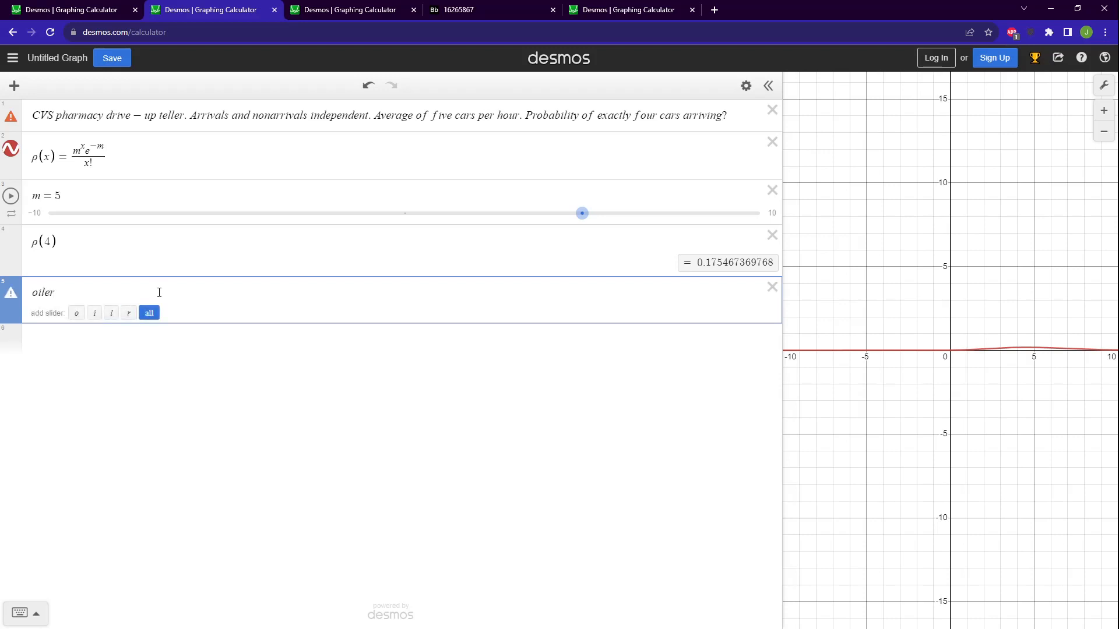
# Replace the text "oiler" below ρ(4) with "Euler", and delete that expression.
pyautogui.press('BackSpace')
pyautogui.press('BackSpace')
pyautogui.press('BackSpace')
pyautogui.press('BackSpace')
pyautogui.press('BackSpace')
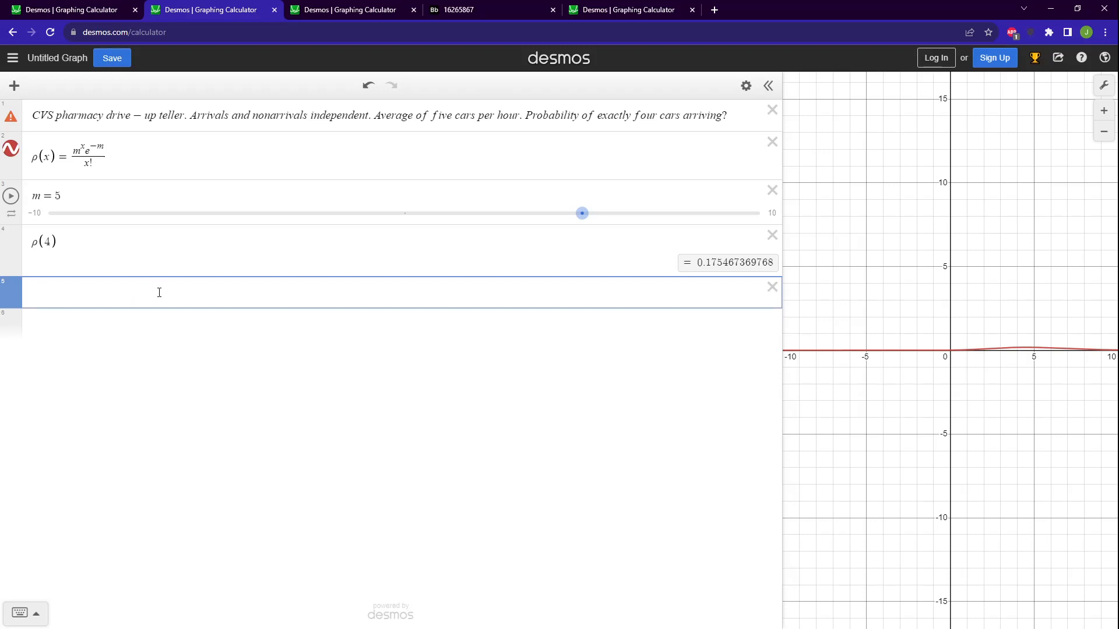
pyautogui.write('Euler')
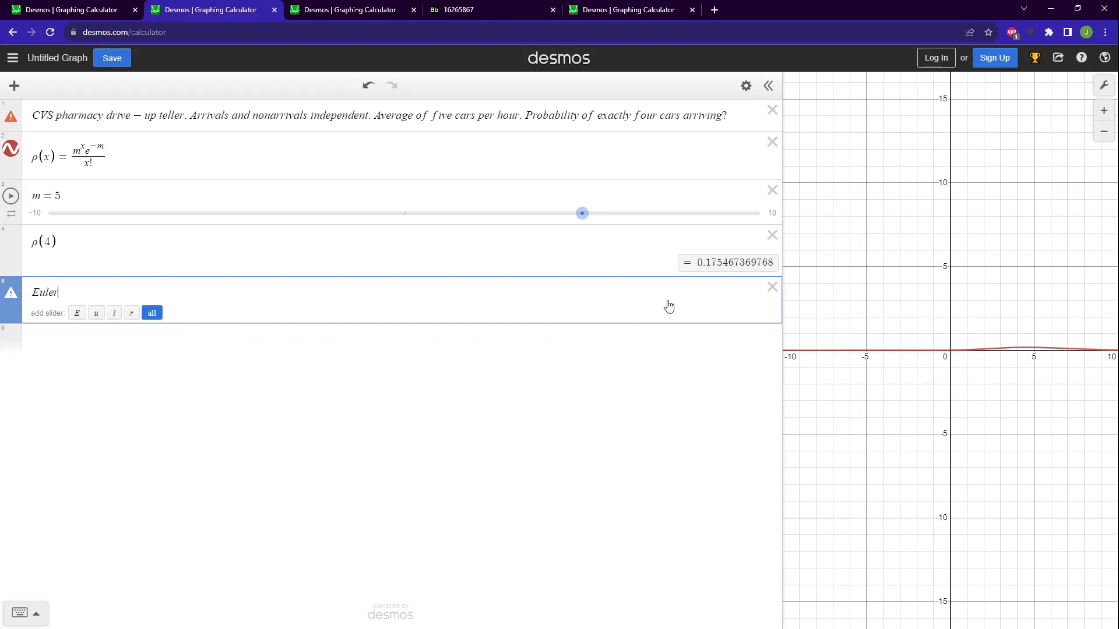
pyautogui.click(764, 289)
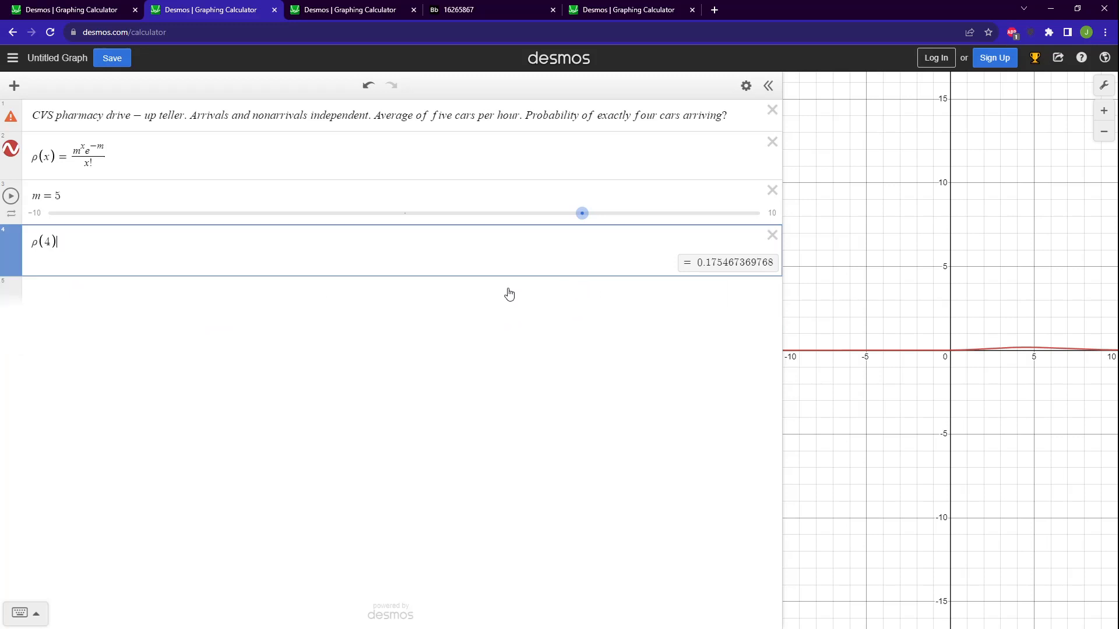
# Evaluate the written-out Poisson fraction 5^4·e^-5 over 4! in a new expression below ρ(4).
pyautogui.click(43, 198)
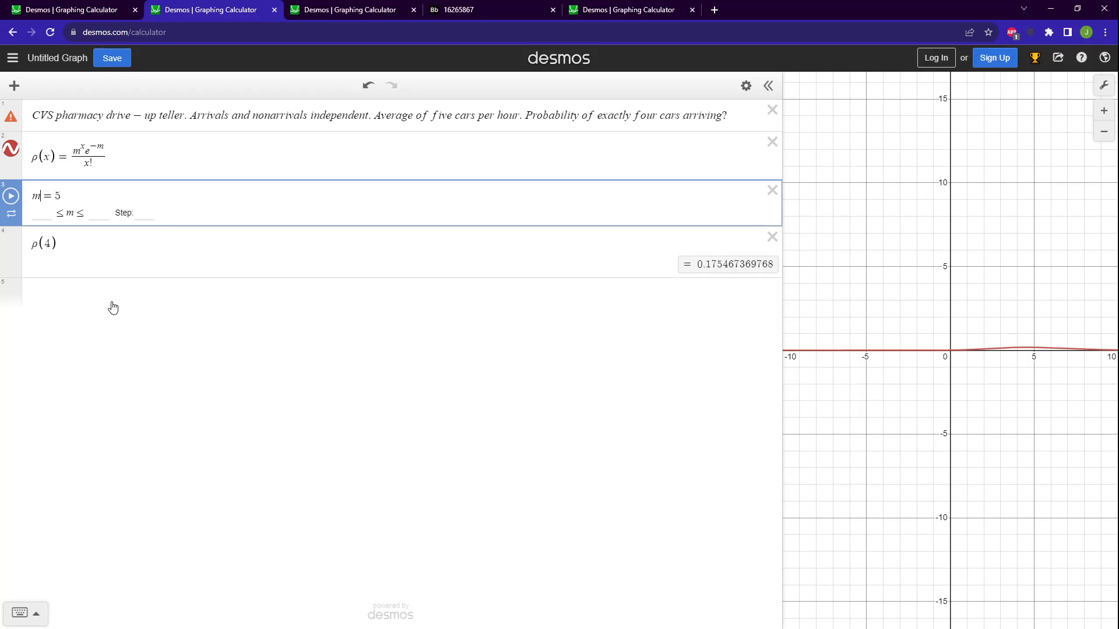
pyautogui.click(102, 146)
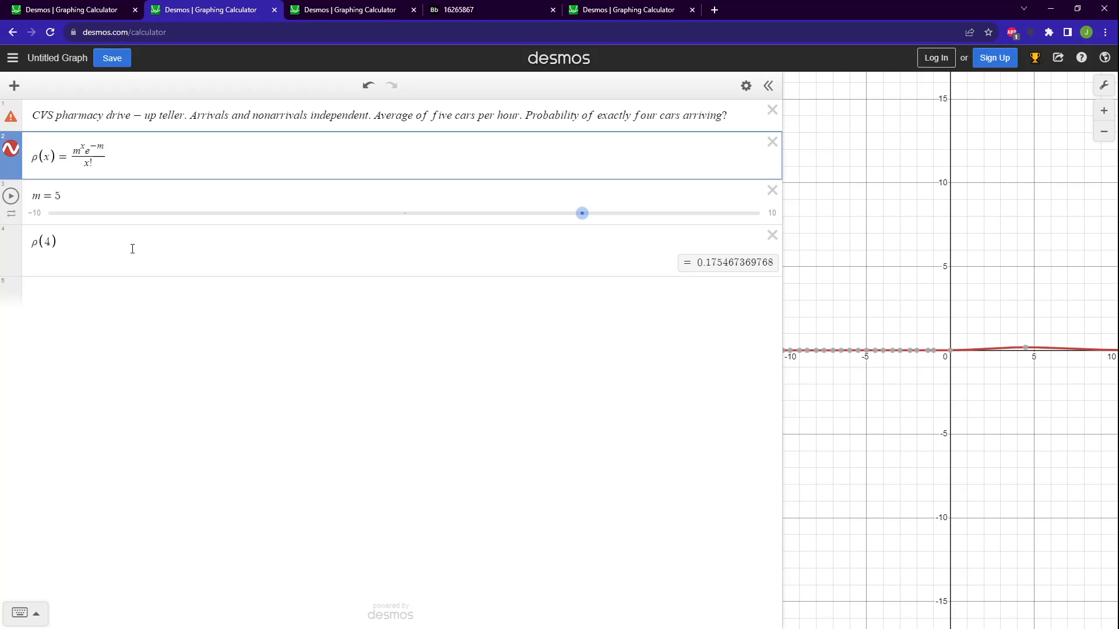
pyautogui.click(36, 242)
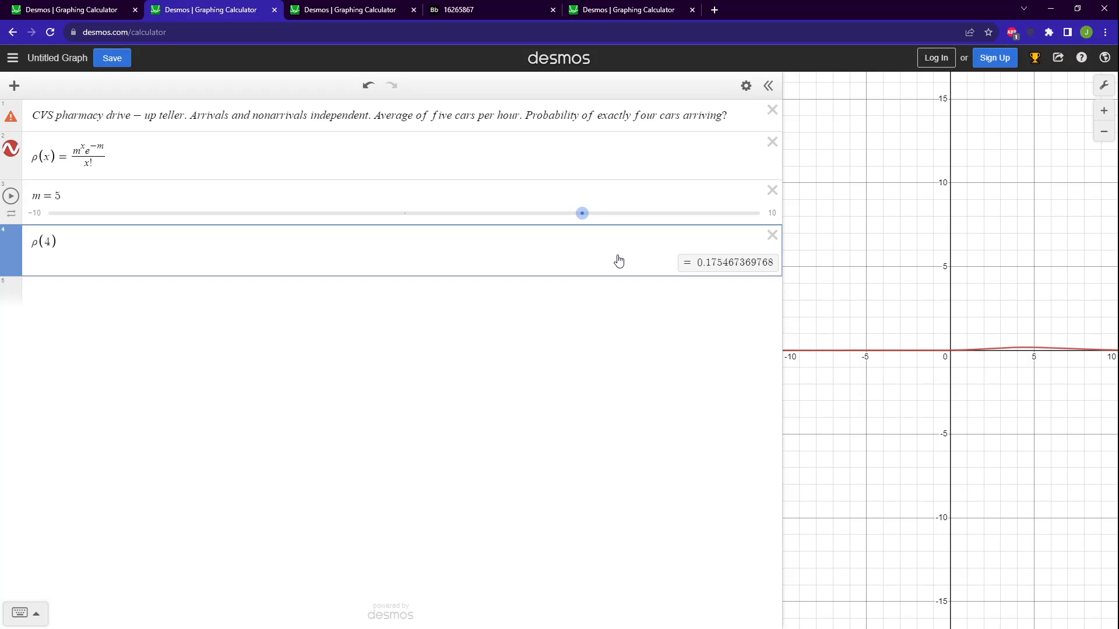
pyautogui.click(143, 303)
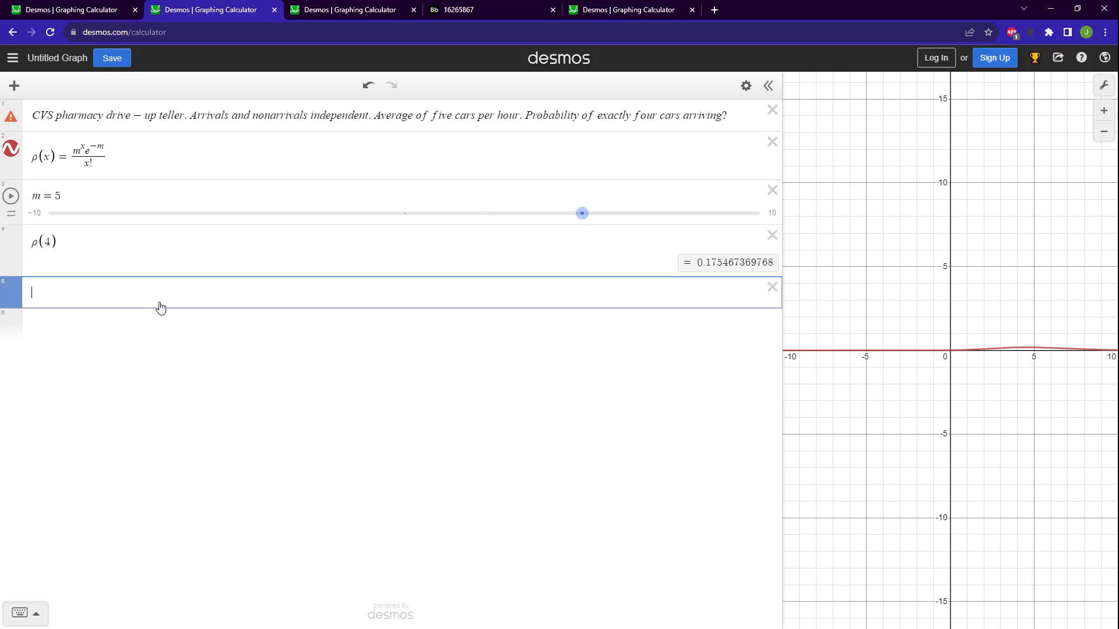
pyautogui.write('/5^4')
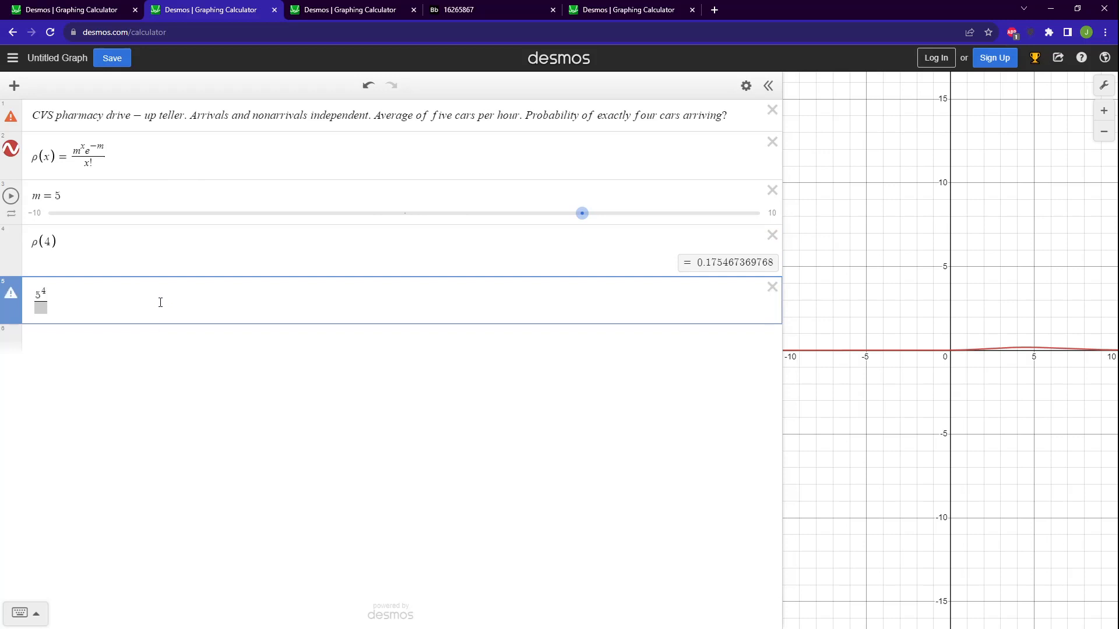
pyautogui.press('Right')
pyautogui.write('*e^-')
pyautogui.write('5')
pyautogui.press('Down')
pyautogui.write('4!')
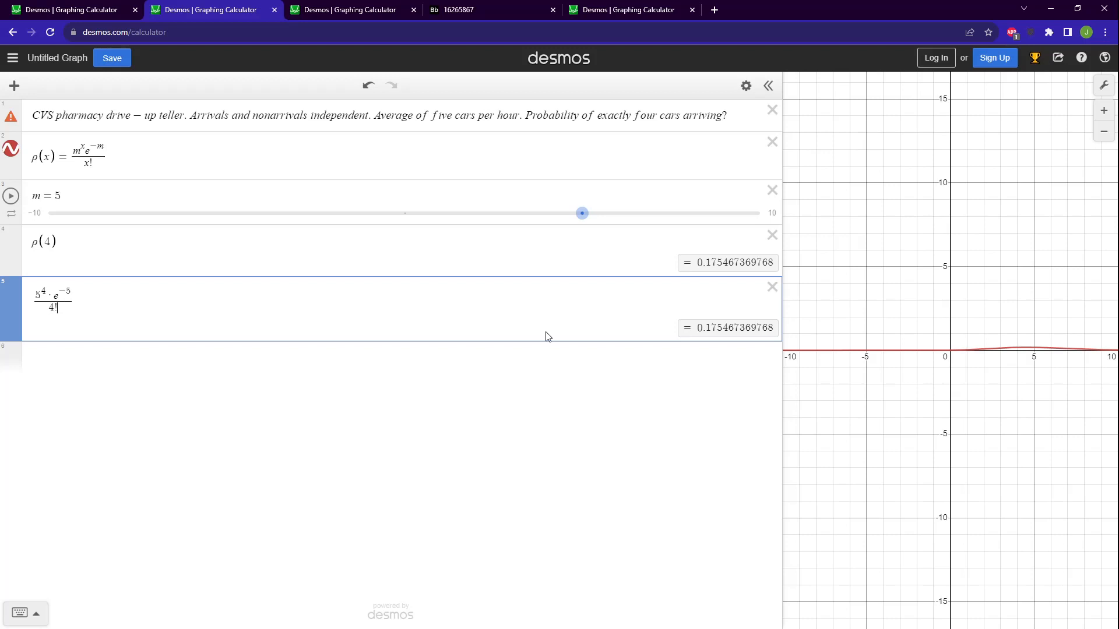
# Compare the ρ(x) expressions with the written-out Poisson fraction, and delete the fraction.
pyautogui.click(186, 156)
pyautogui.click(148, 193)
pyautogui.click(139, 259)
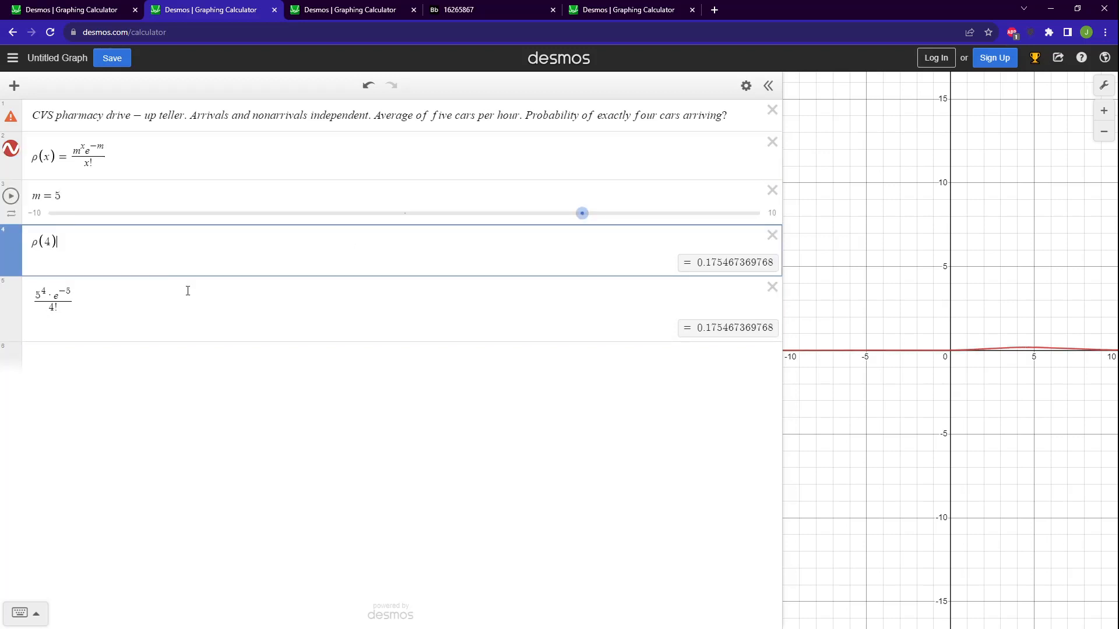
pyautogui.click(254, 331)
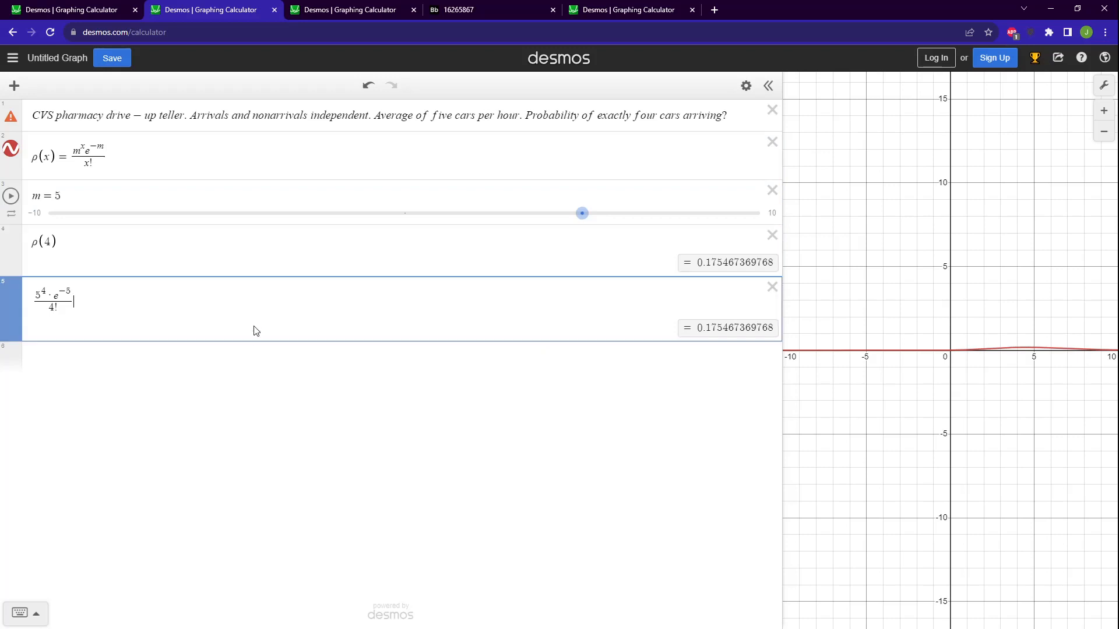
pyautogui.click(773, 287)
# Enter the question "Probability of no more than one car arriving?" in a new expression below ρ(4).
pyautogui.click(286, 290)
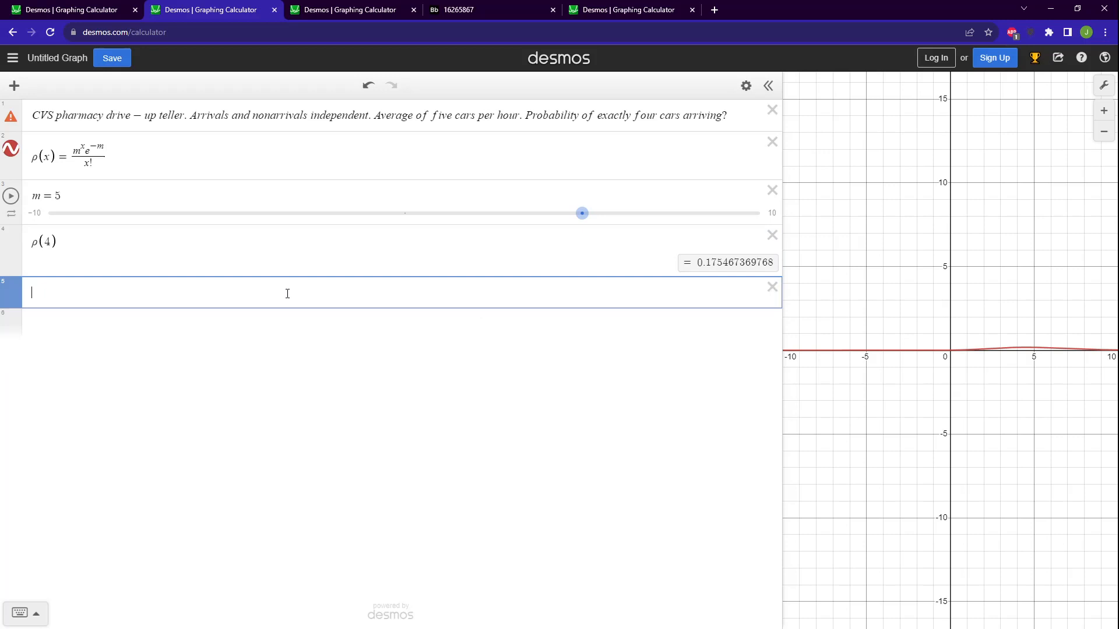
pyautogui.write('Probability of ')
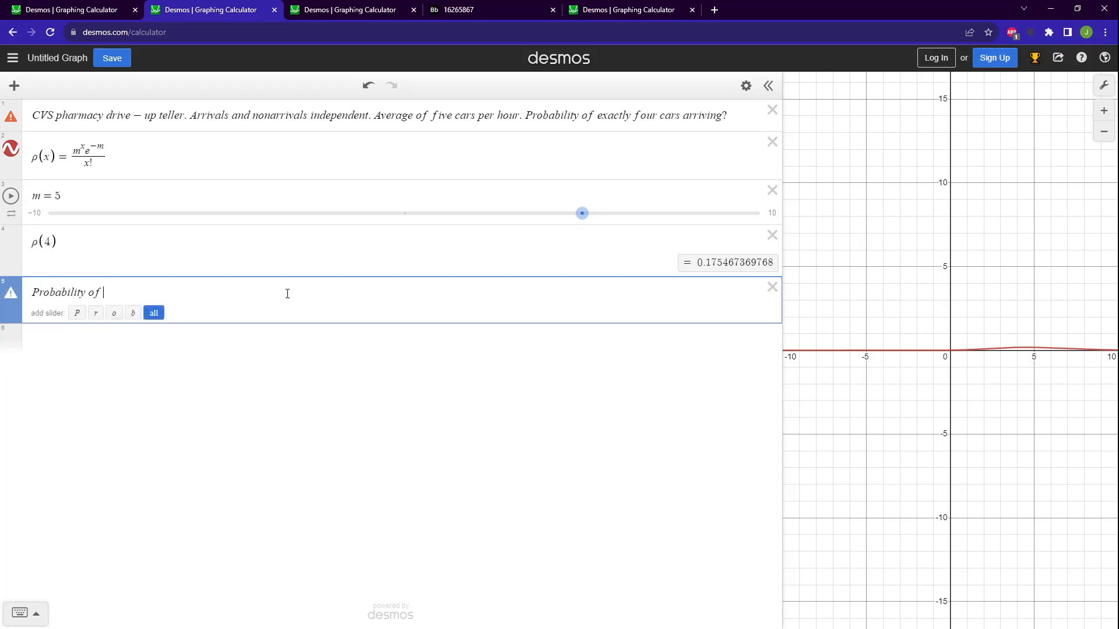
pyautogui.write('no more than one car d')
pyautogui.write('rriving?')
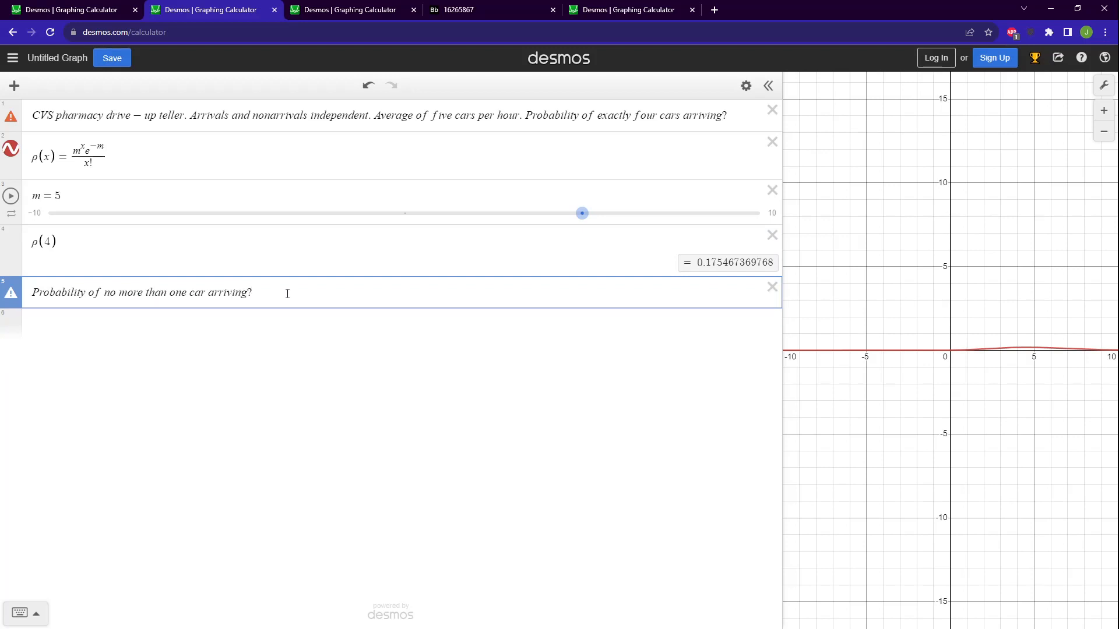
# Evaluate ρ(0)+ρ(1) in a new expression below the question about no more than one car arriving.
pyautogui.click(293, 326)
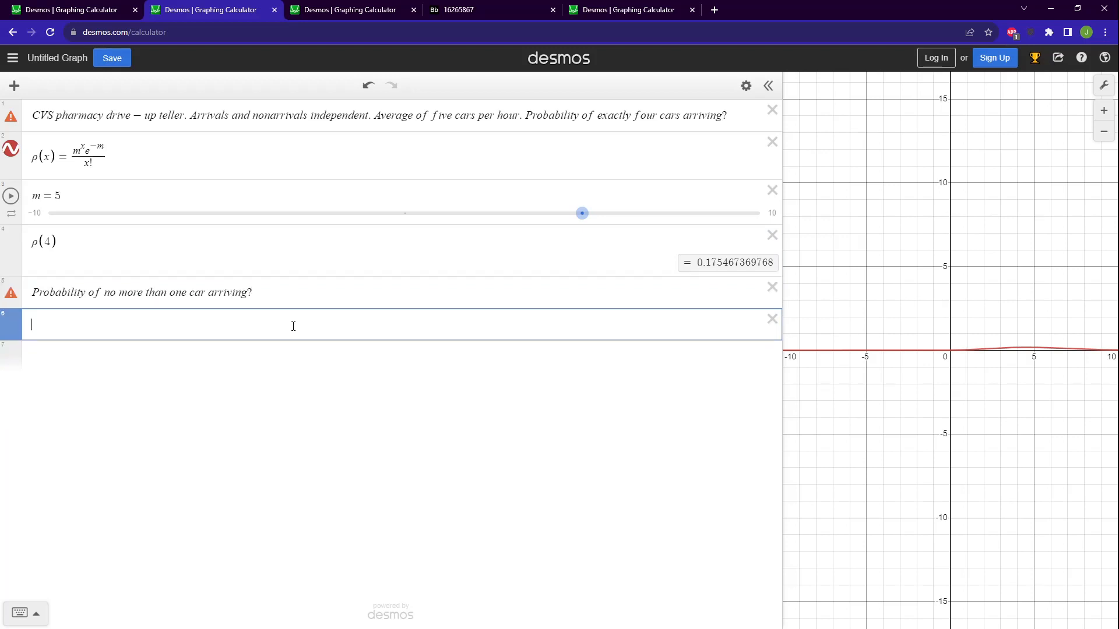
pyautogui.write('p')
pyautogui.press('BackSpace')
pyautogui.press('BackSpace')
pyautogui.write('p')
pyautogui.press('BackSpace')
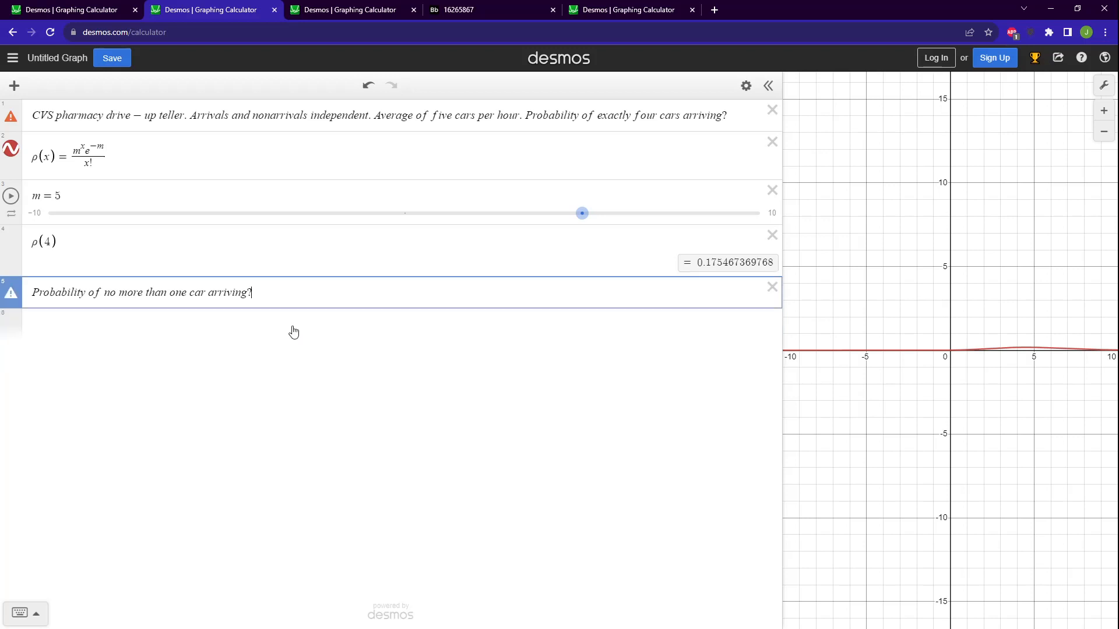
pyautogui.click(294, 326)
pyautogui.write('p')
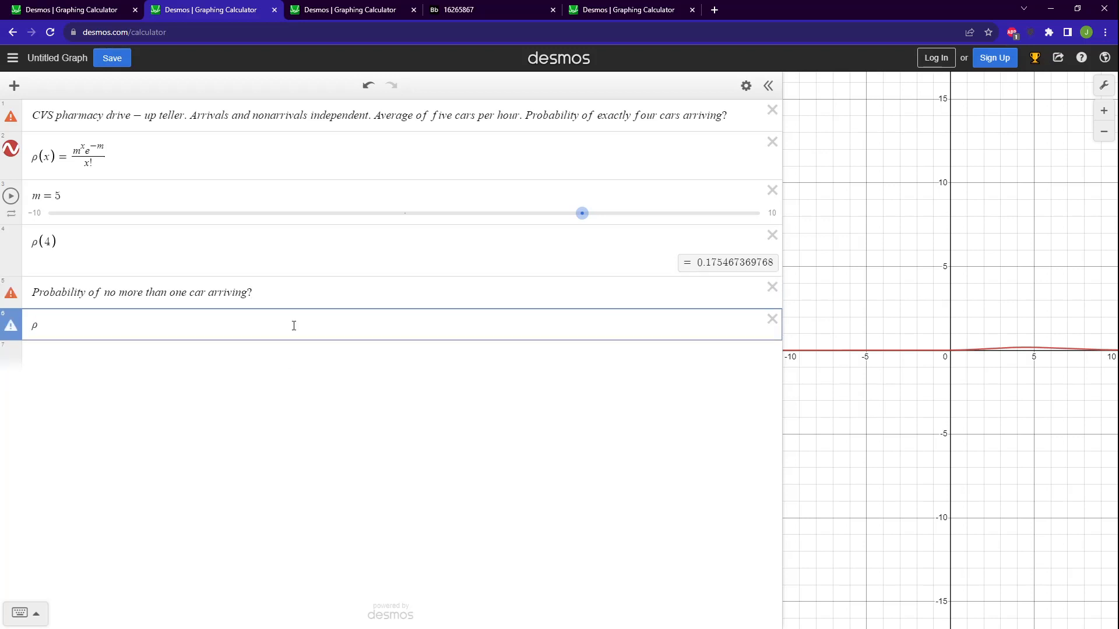
pyautogui.write('(0)')
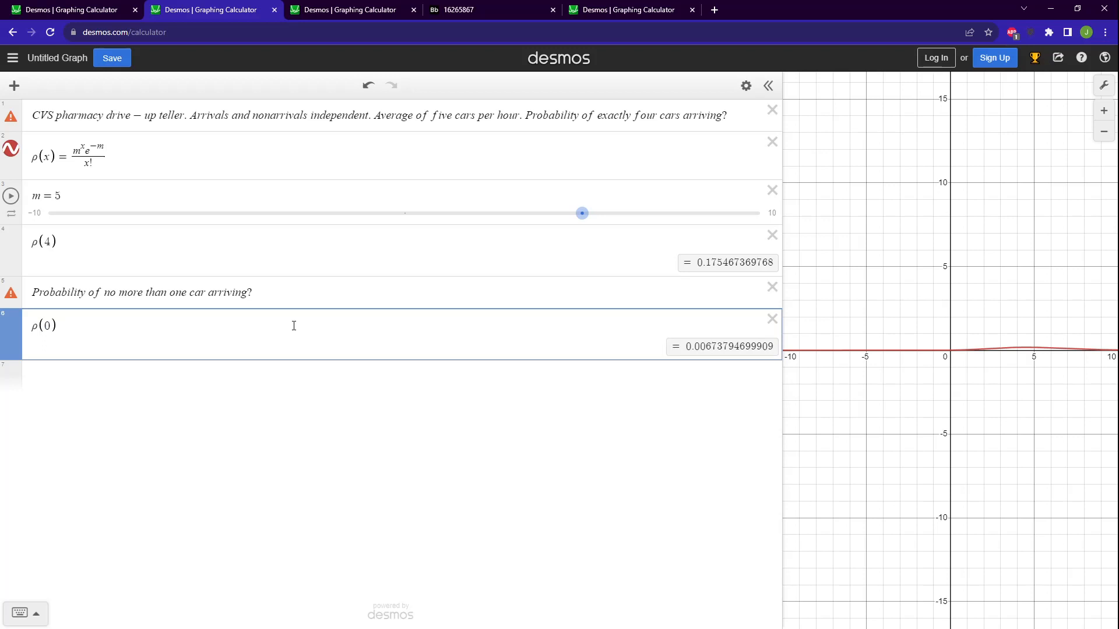
pyautogui.write('+p(1)')
# Switch to the sample-size graph with margin of error 12, and review the E and p_stdev definitions.
pyautogui.click(372, 14)
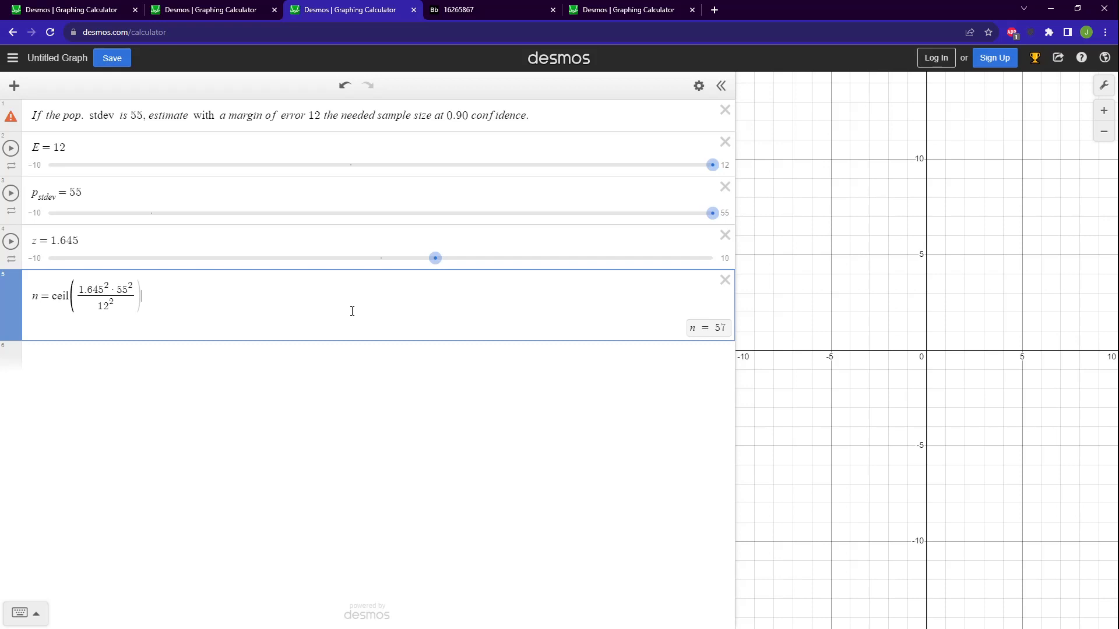
pyautogui.click(65, 148)
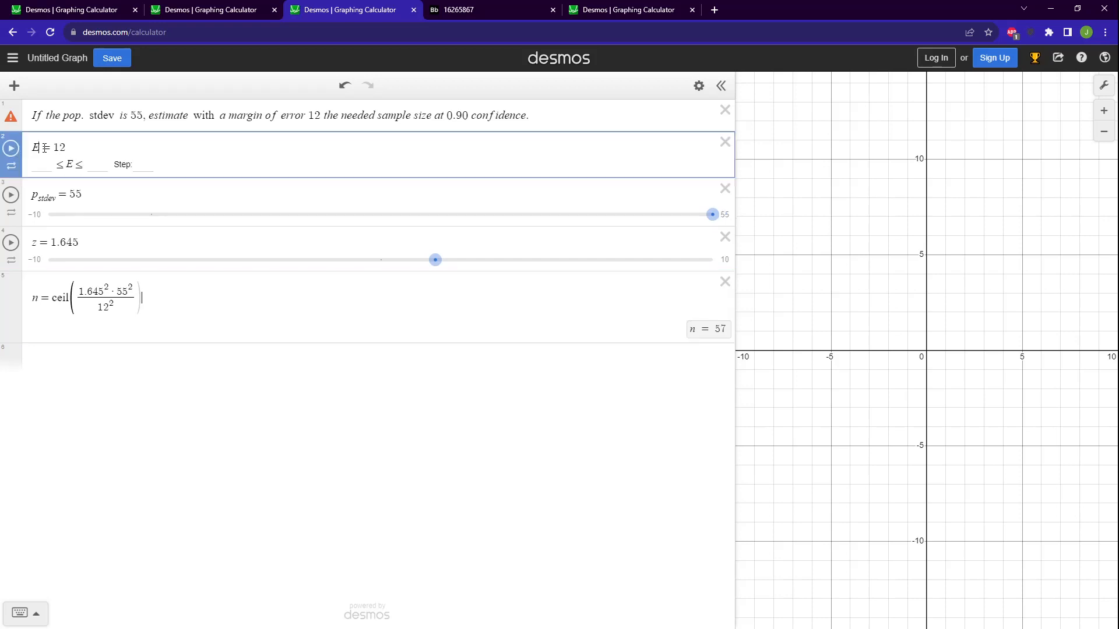
pyautogui.click(66, 148)
pyautogui.click(50, 198)
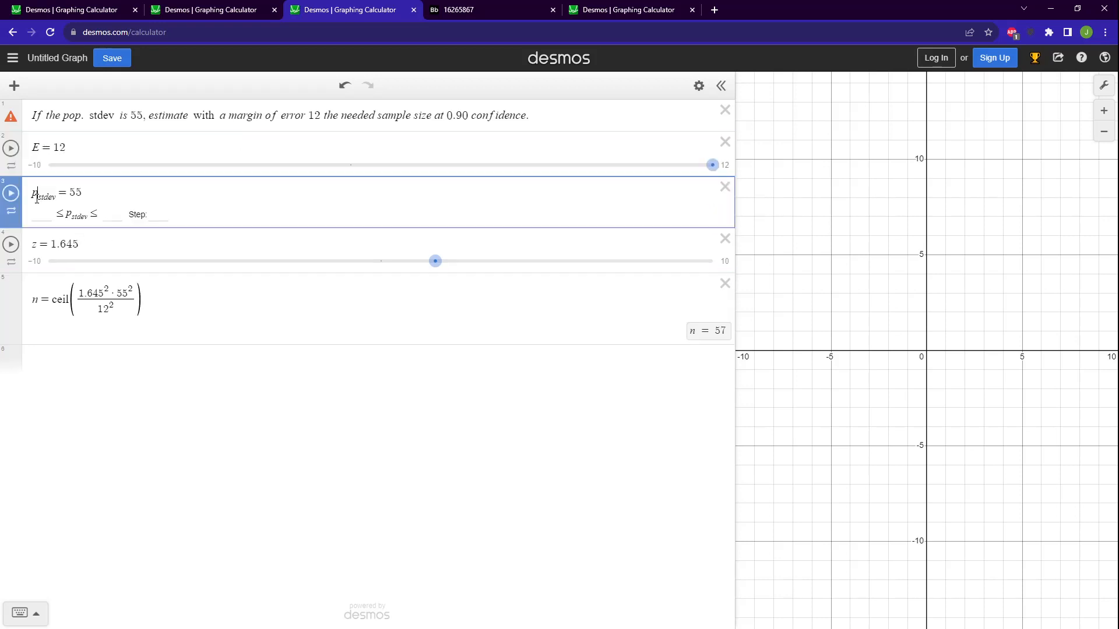
# Enter the word "sigma" in a new expression below the n formula, and delete that expression.
pyautogui.click(117, 377)
pyautogui.write('sigma')
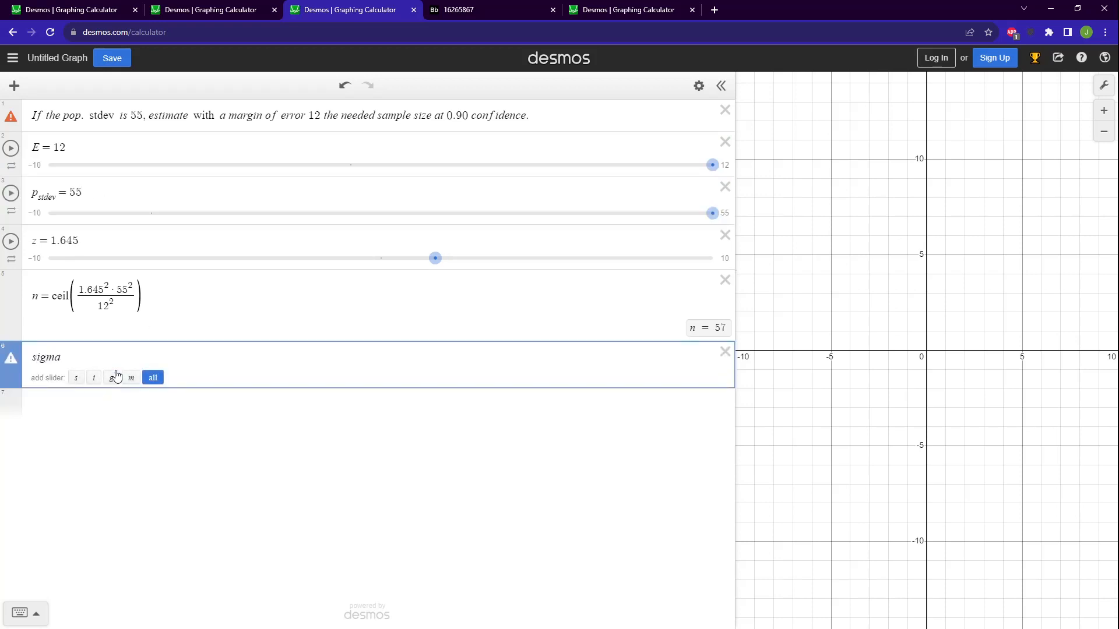
pyautogui.click(724, 352)
# Examine how the values of E, p_stdev and z relate to the sample-size formula for n.
pyautogui.click(178, 201)
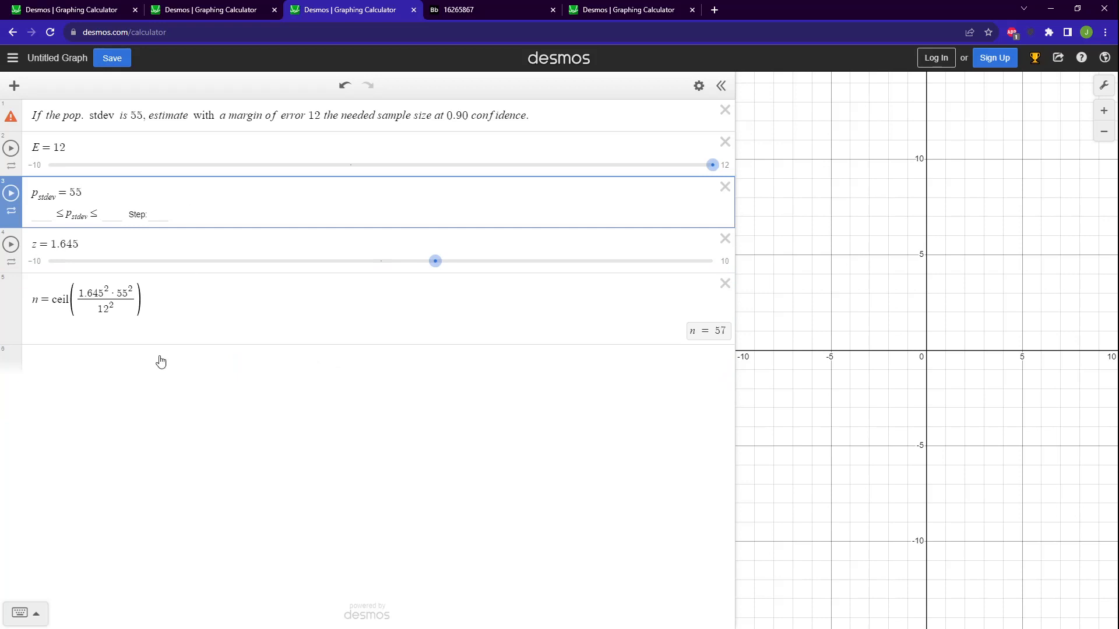
pyautogui.click(155, 310)
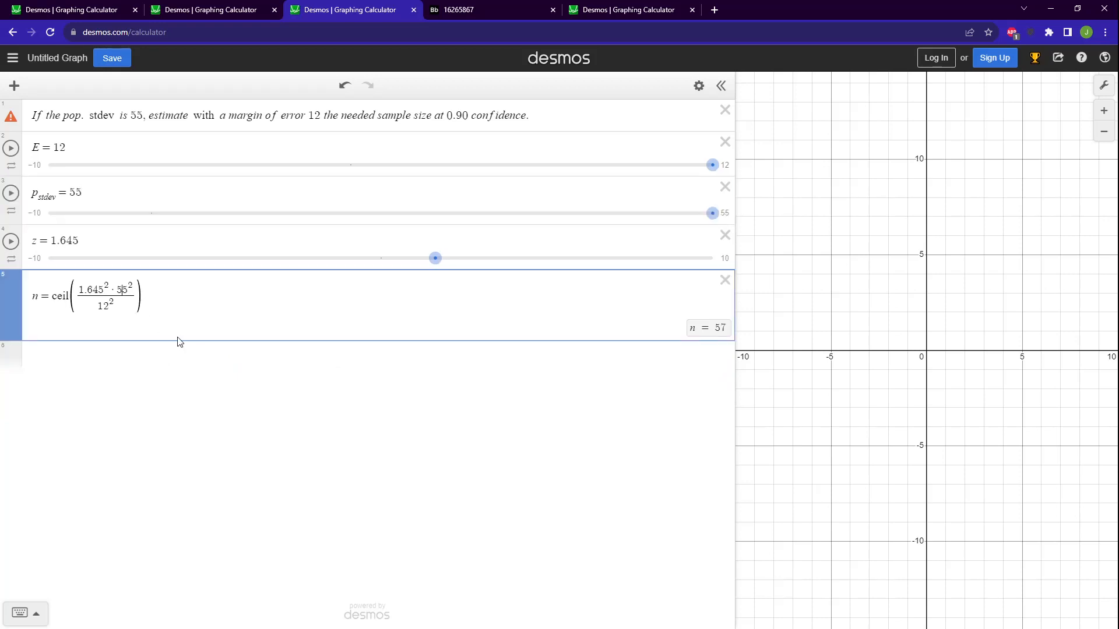
pyautogui.click(110, 187)
pyautogui.click(115, 141)
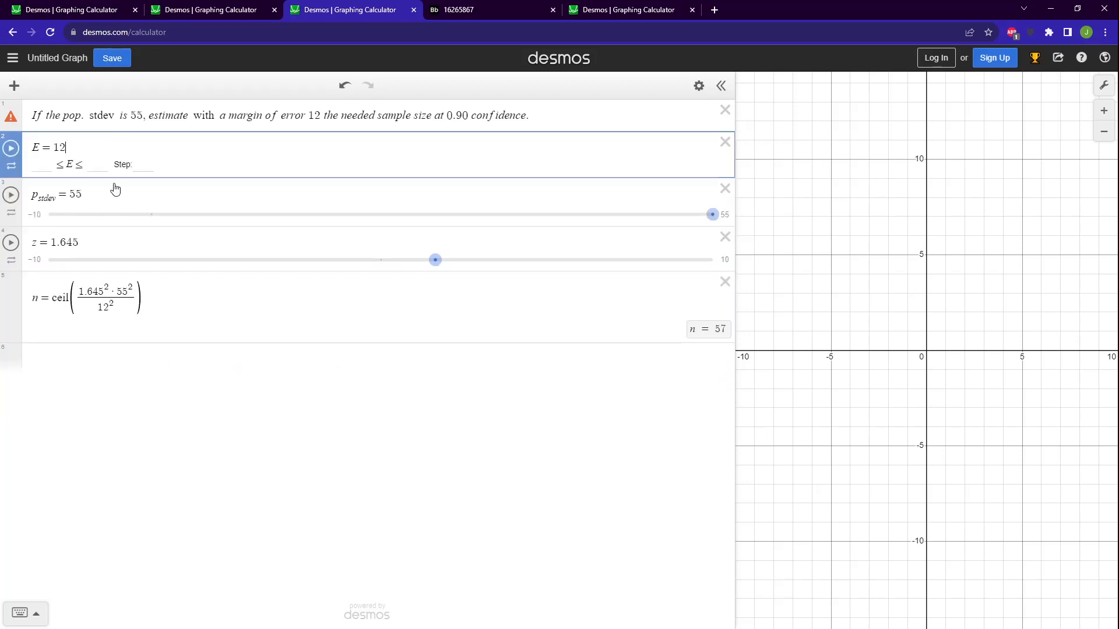
pyautogui.click(114, 189)
pyautogui.click(108, 236)
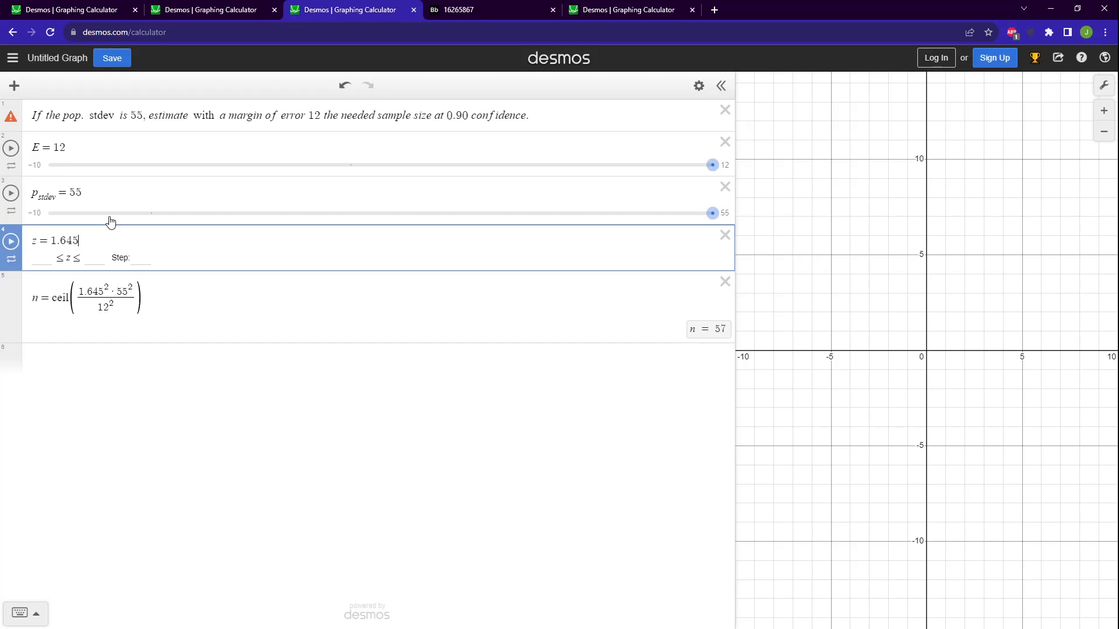
# Look up the α, α/2 and z-score for 90% confidence in the 16265867 table, and return to the sample-size graph.
pyautogui.click(454, 13)
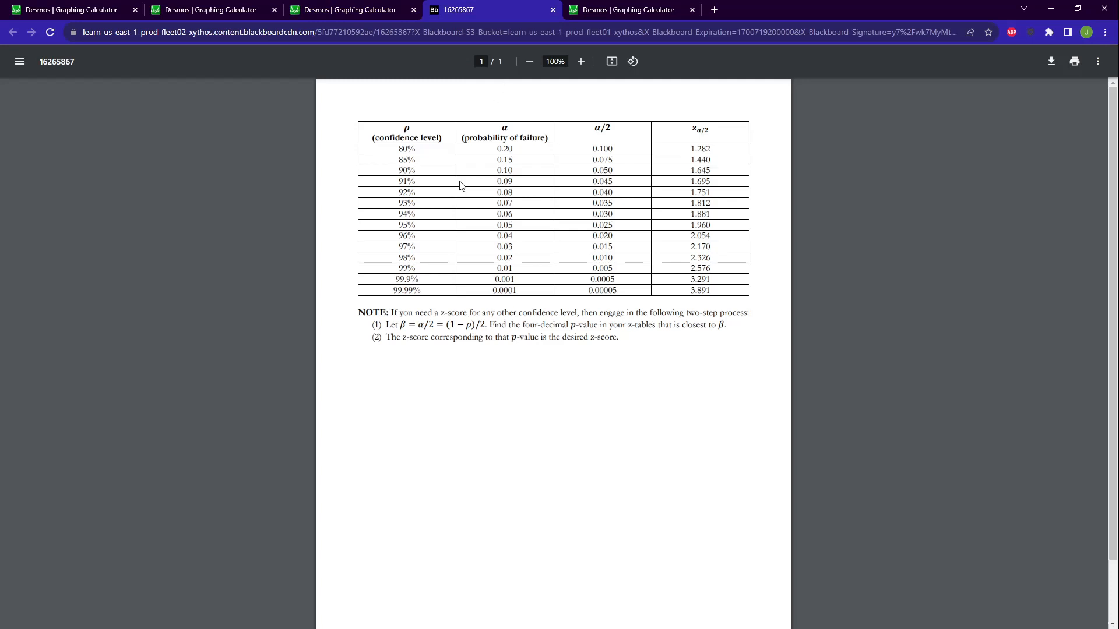
pyautogui.moveTo(399, 171); pyautogui.dragTo(416, 170)
pyautogui.moveTo(496, 171); pyautogui.dragTo(516, 172)
pyautogui.click(517, 172)
pyautogui.moveTo(591, 170); pyautogui.dragTo(613, 171)
pyautogui.moveTo(688, 175); pyautogui.dragTo(711, 175)
pyautogui.click(362, 15)
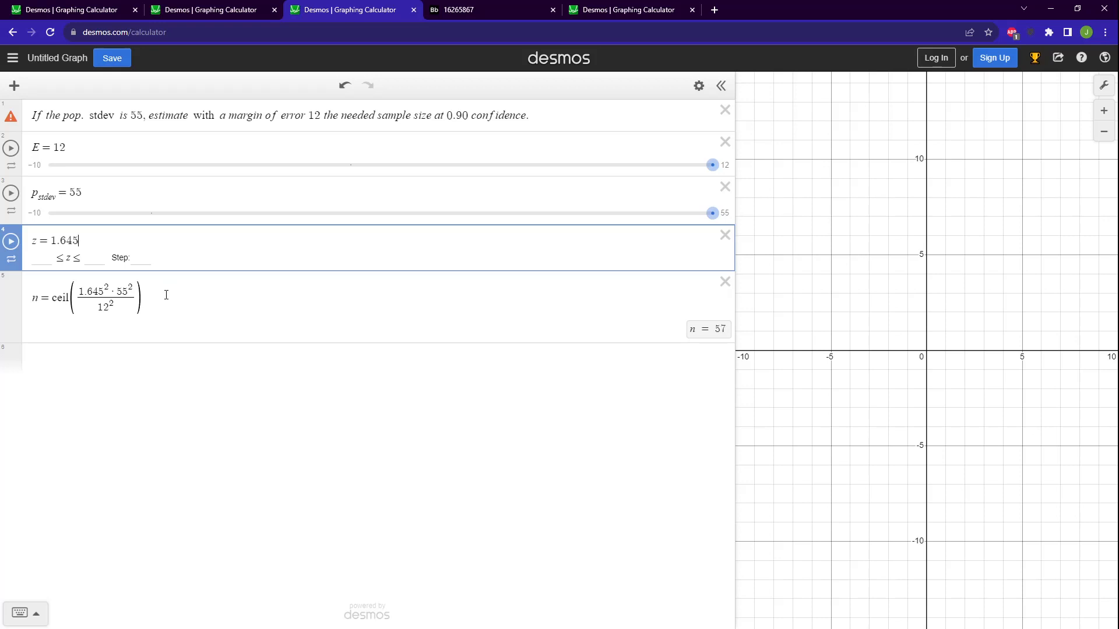
# Highlight ceil in the n formula, enter an empty ceil() in a new expression below it, and delete that expression.
pyautogui.click(56, 302)
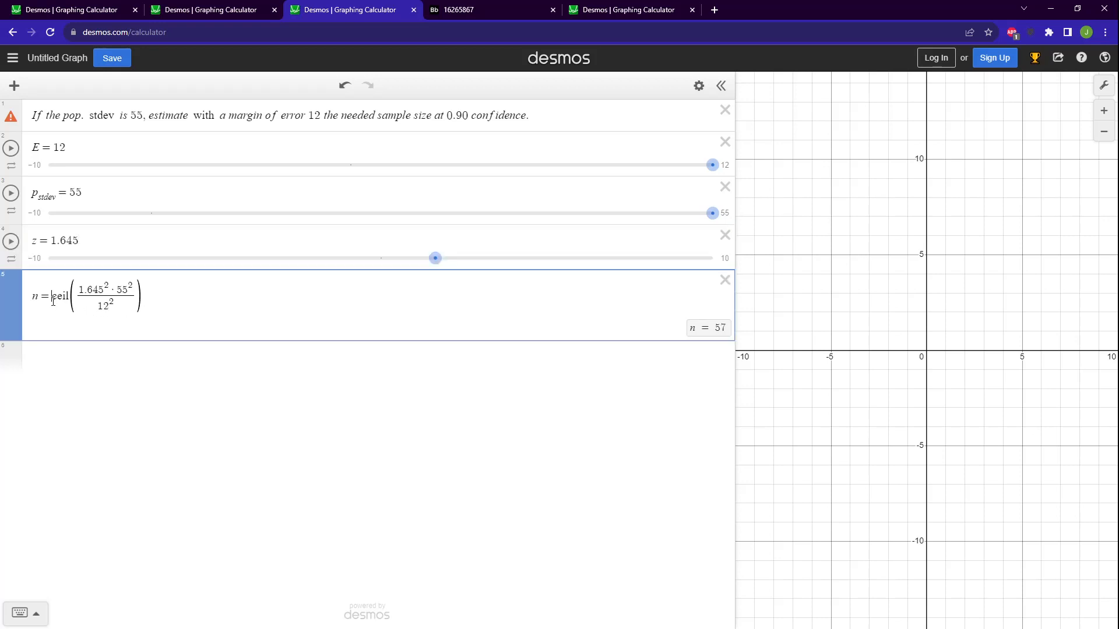
pyautogui.moveTo(51, 297); pyautogui.dragTo(70, 297)
pyautogui.click(246, 370)
pyautogui.write('ceil')
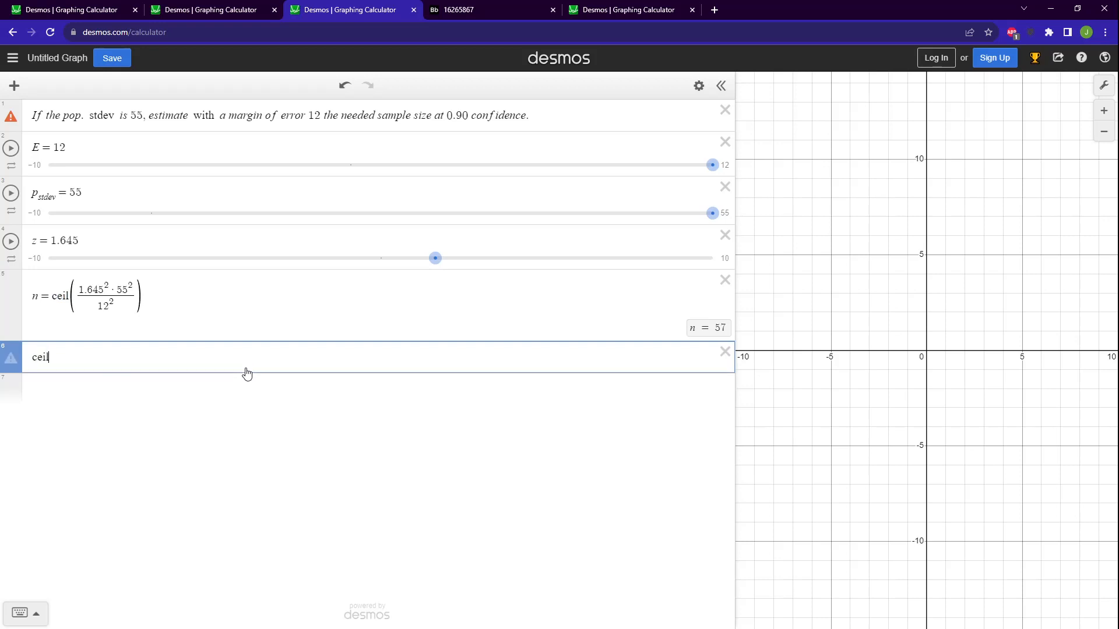
pyautogui.write('(')
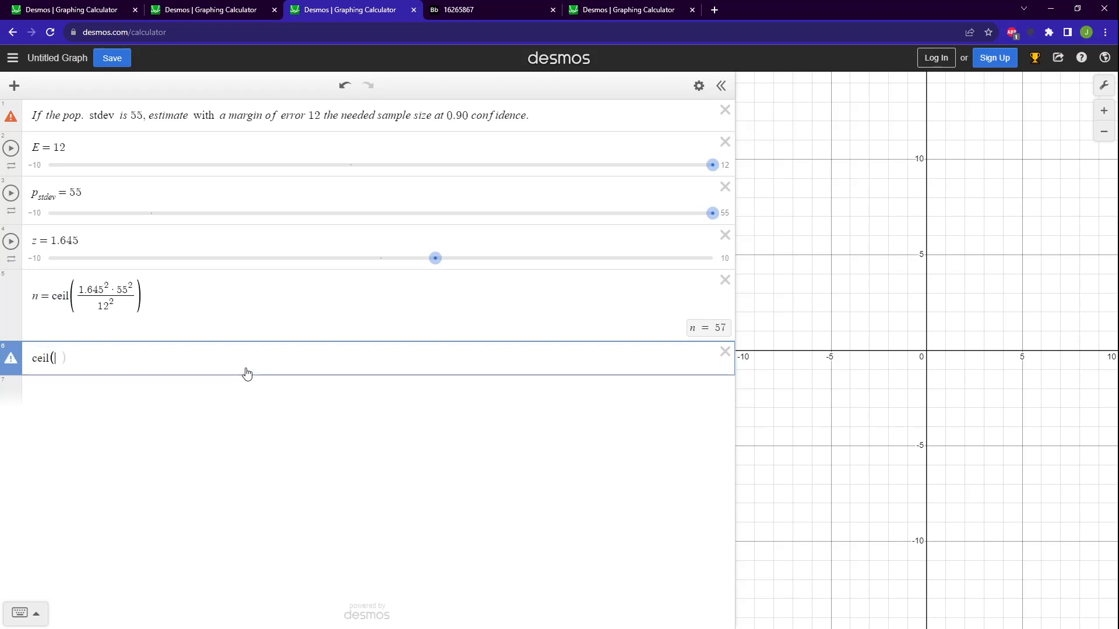
pyautogui.write(')')
pyautogui.click(63, 359)
pyautogui.click(724, 352)
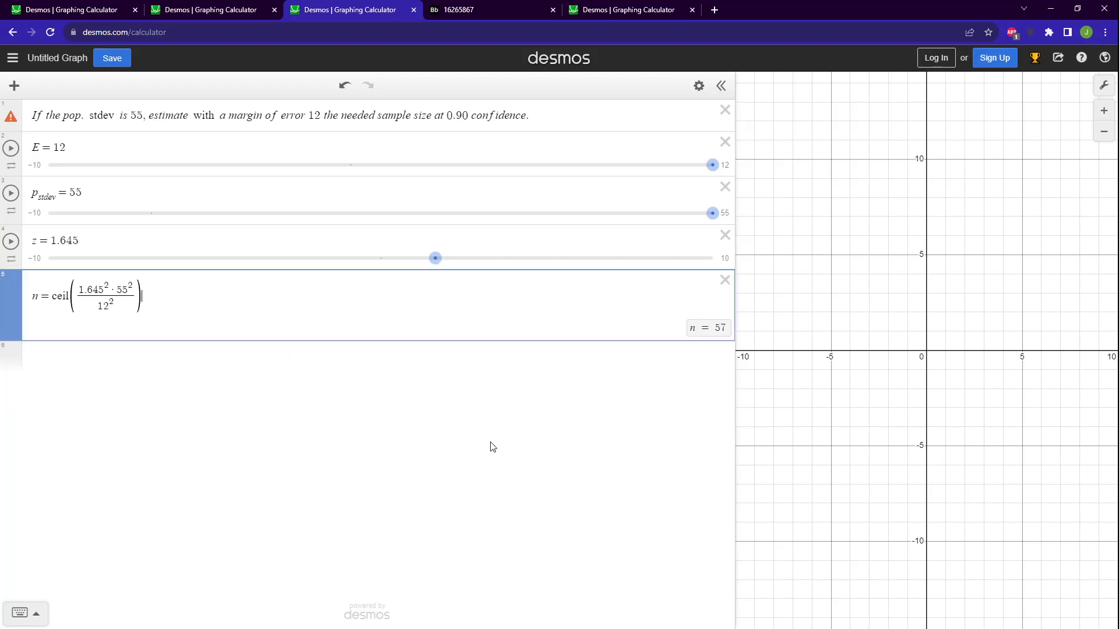
# Copy the fraction inside ceil into a new expression below n, and wrap the copy in the round function.
pyautogui.click(86, 289)
pyautogui.press('Down')
pyautogui.moveTo(80, 293); pyautogui.dragTo(113, 297)
pyautogui.hotkey('ctrl', 'c')
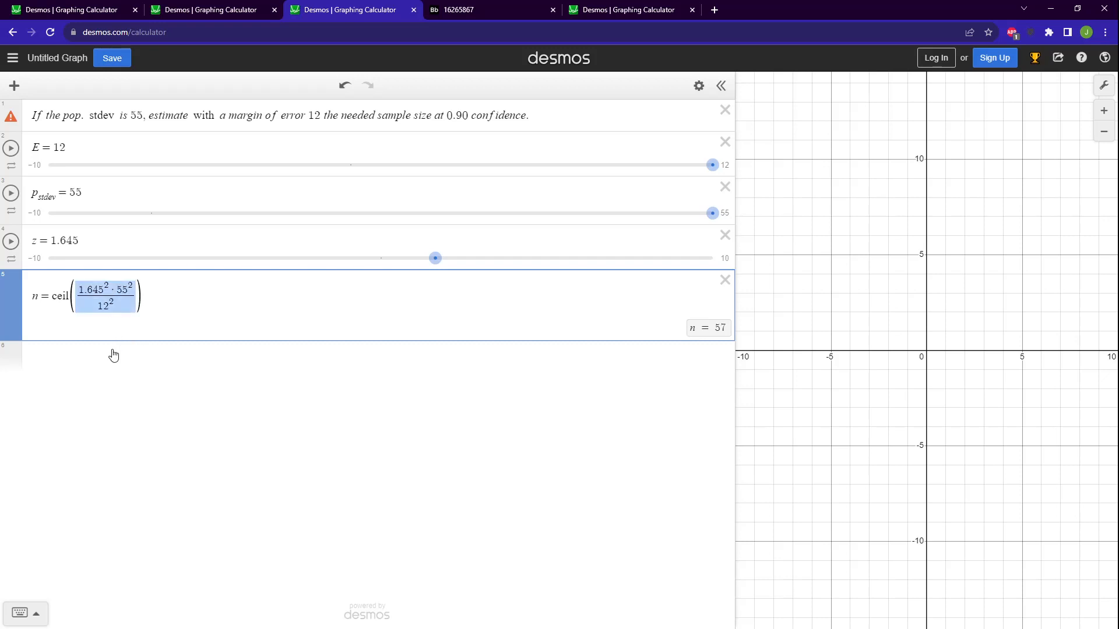
pyautogui.click(112, 352)
pyautogui.hotkey('ctrl', 'v')
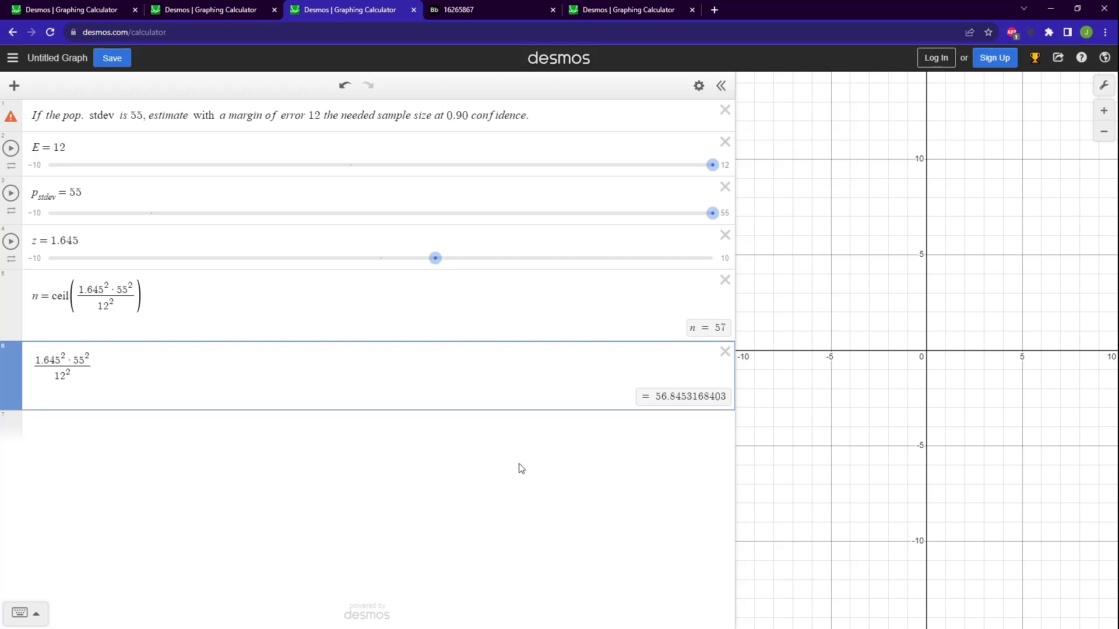
pyautogui.click(35, 367)
pyautogui.write('round(')
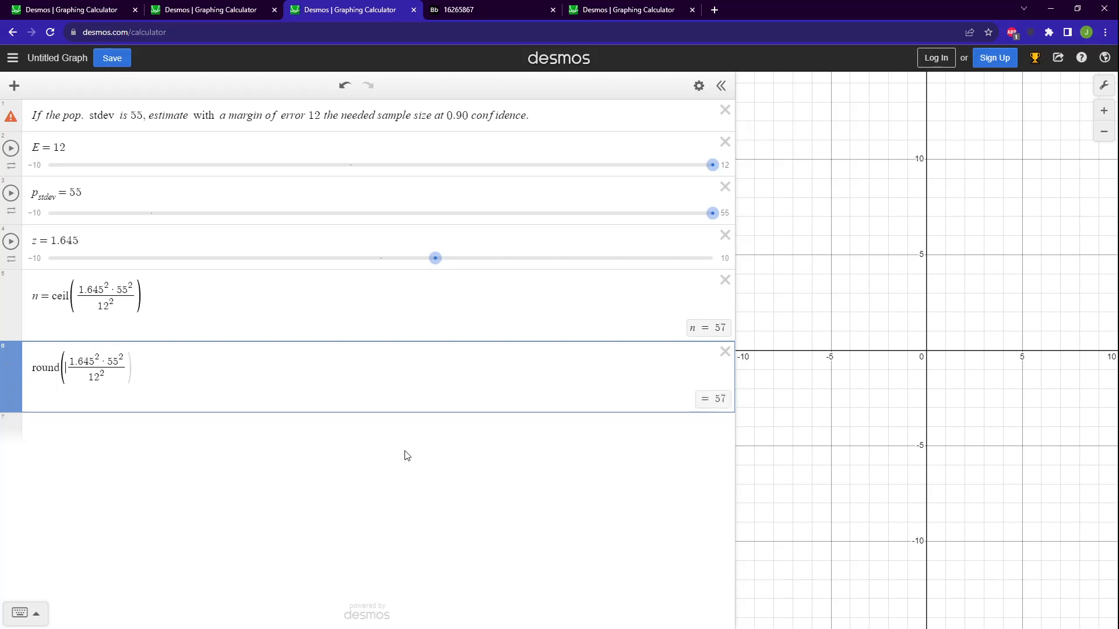
# Replace 55 with 54.7 in the fraction inside the round expression.
pyautogui.moveTo(66, 369); pyautogui.dragTo(47, 370)
pyautogui.click(41, 370)
pyautogui.click(121, 362)
pyautogui.press('BackSpace')
pyautogui.write('4.9')
pyautogui.press('BackSpace')
pyautogui.write('7')
# Remove the round function and its parentheses from the copied expression, leaving only the fraction.
pyautogui.moveTo(61, 369); pyautogui.dragTo(32, 369)
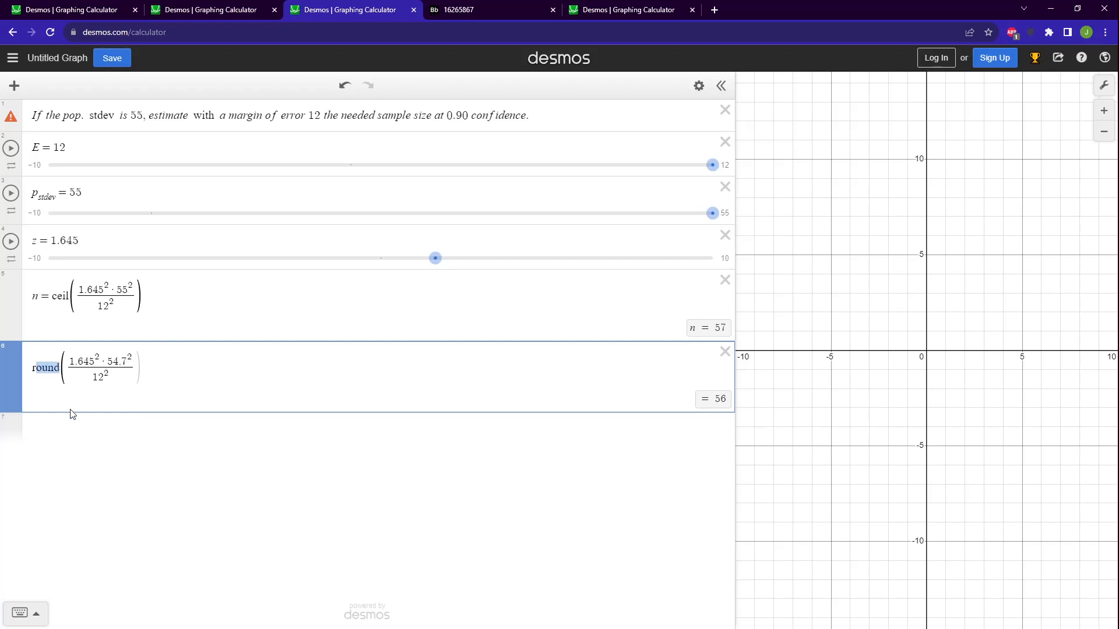
pyautogui.press('BackSpace')
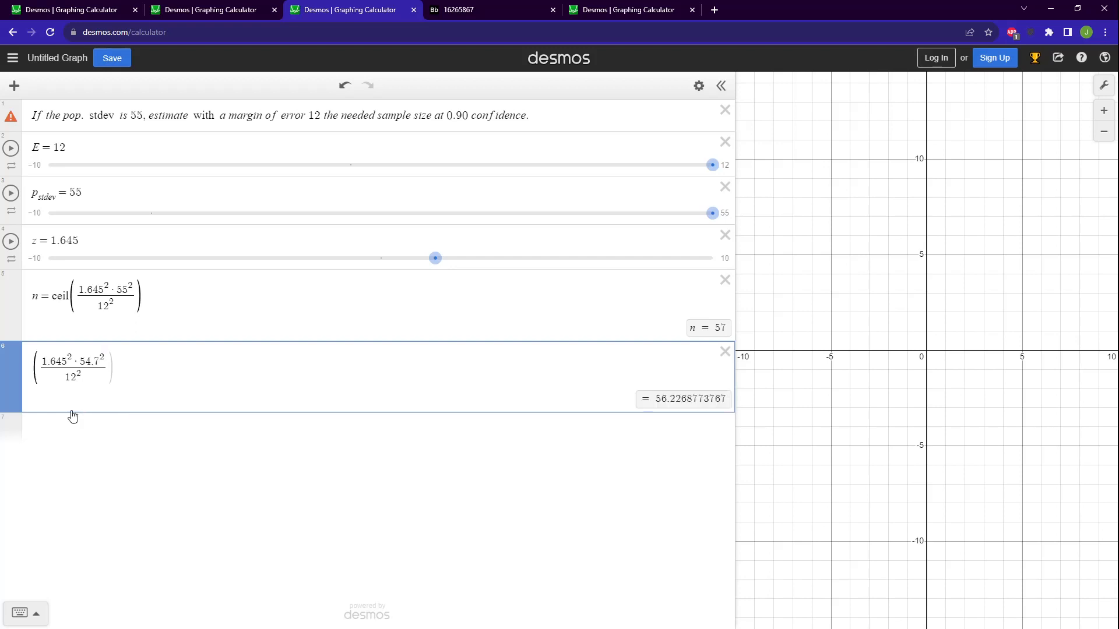
pyautogui.press('BackSpace')
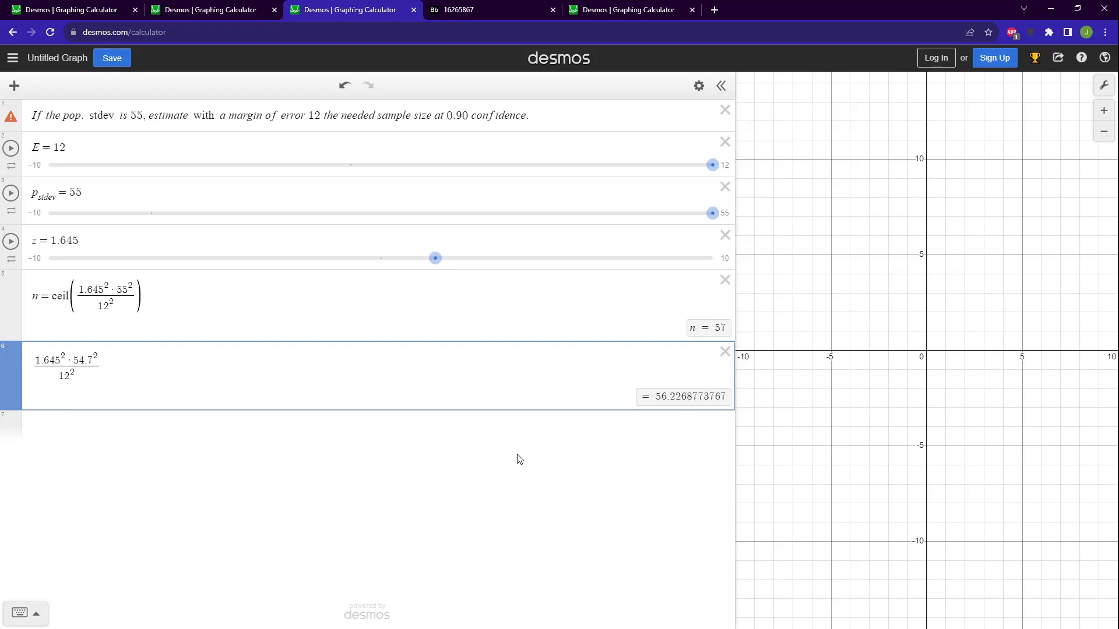
# Try 55.2, 55.1, 55.08, 55.06 and 55.069 as the standard deviation in the copied fraction, and delete that expression.
pyautogui.click(93, 362)
pyautogui.press('BackSpace')
pyautogui.press('BackSpace')
pyautogui.press('BackSpace')
pyautogui.write('5')
pyautogui.write('.2')
pyautogui.press('BackSpace')
pyautogui.write('1')
pyautogui.press('BackSpace')
pyautogui.write('08')
pyautogui.press('BackSpace')
pyautogui.write('65')
pyautogui.press('BackSpace')
pyautogui.write('9')
pyautogui.click(724, 351)
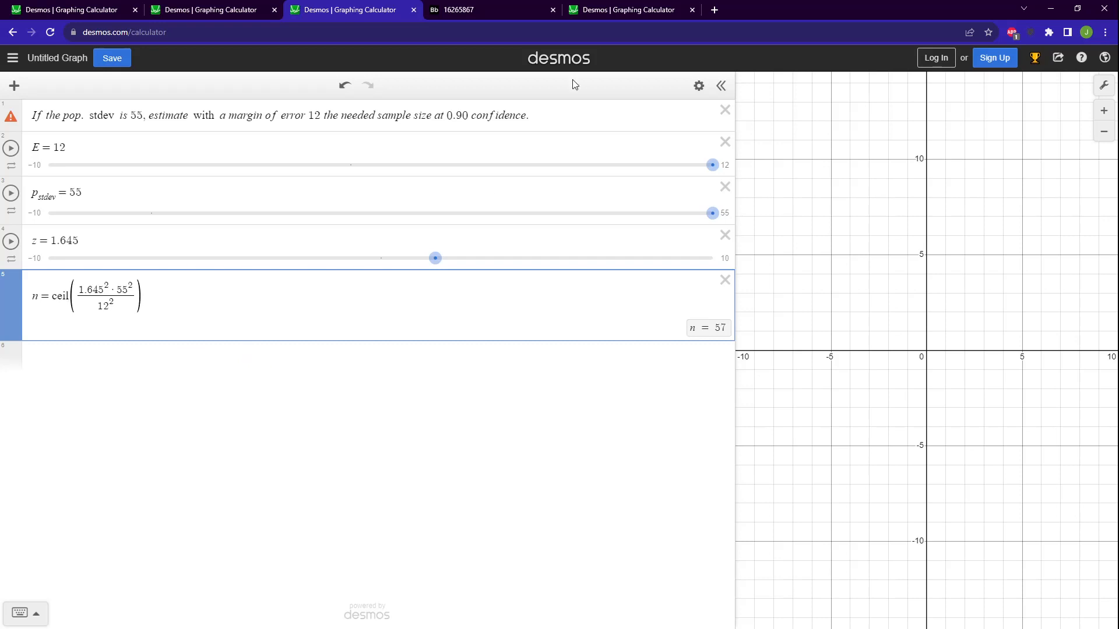
# Switch to the linear regression graph and examine the data pairs and the x_m and y_m mean formulas.
pyautogui.click(604, 10)
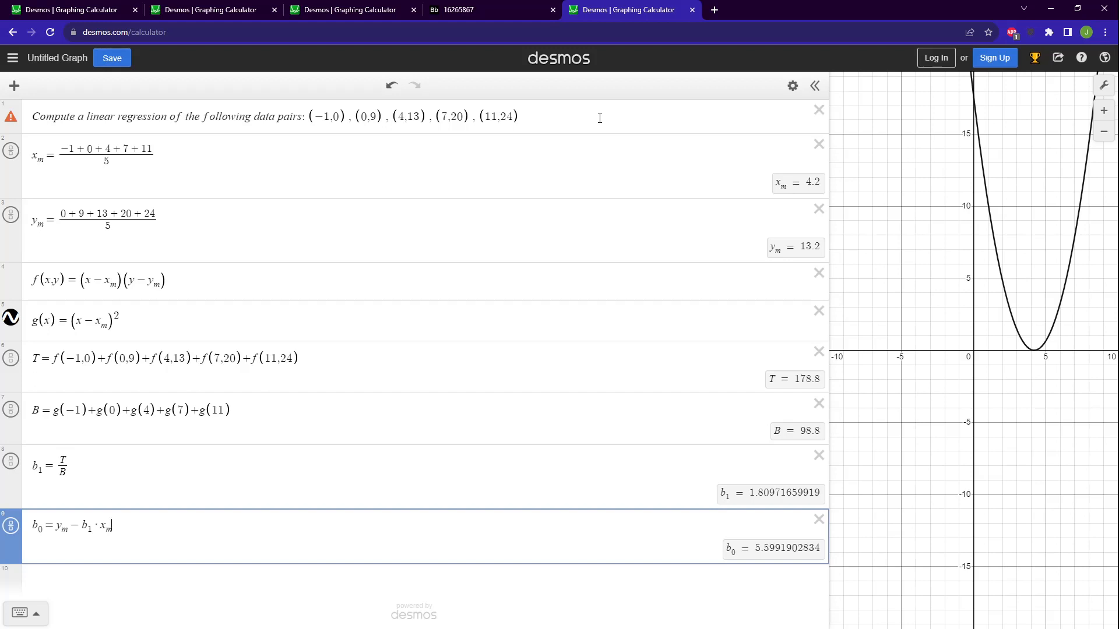
pyautogui.moveTo(579, 120); pyautogui.dragTo(308, 120)
pyautogui.click(249, 120)
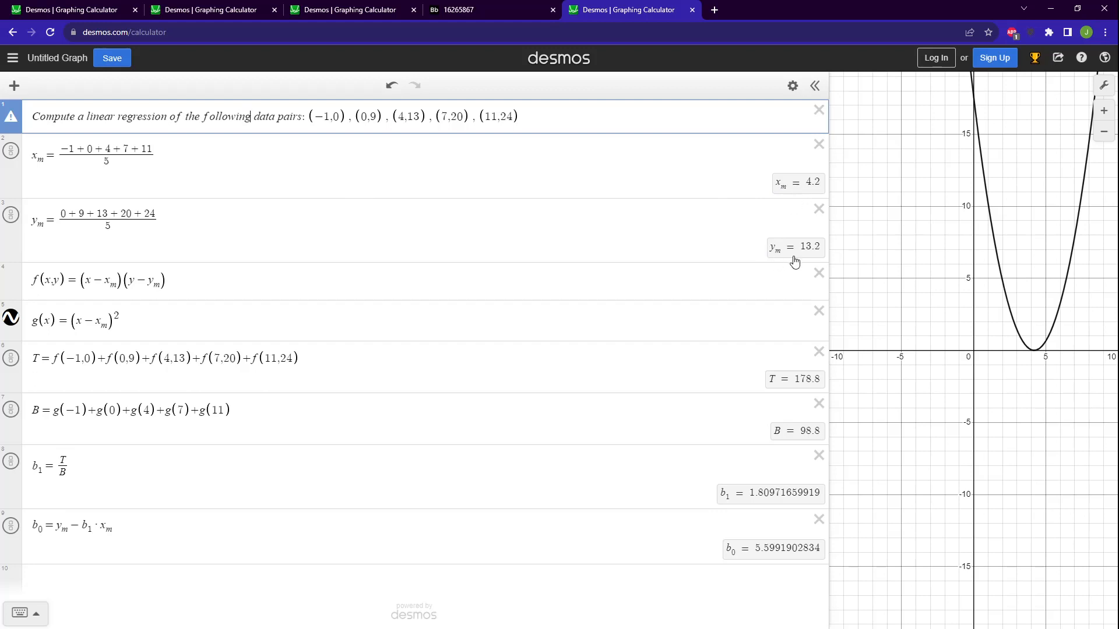
pyautogui.click(41, 165)
pyautogui.moveTo(57, 156); pyautogui.dragTo(162, 155)
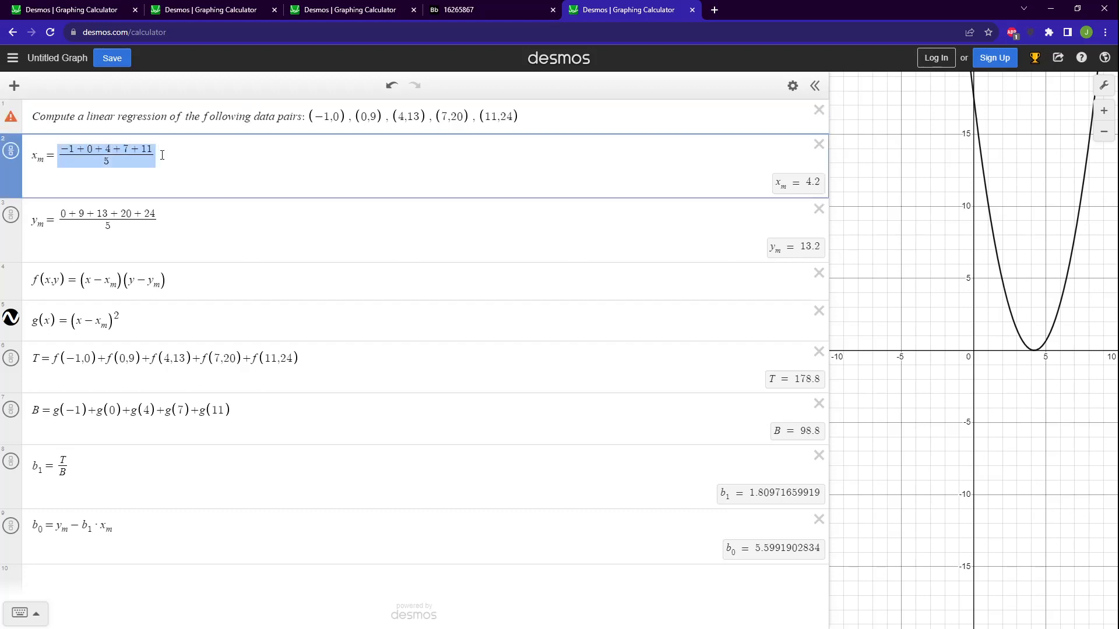
pyautogui.moveTo(57, 220); pyautogui.dragTo(169, 221)
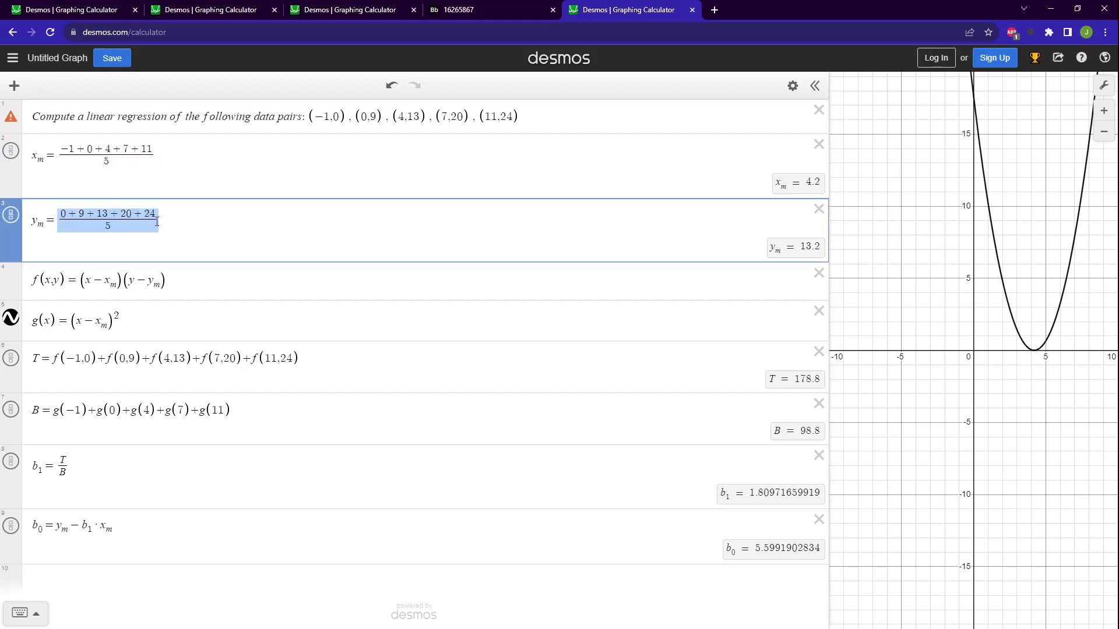
pyautogui.click(219, 221)
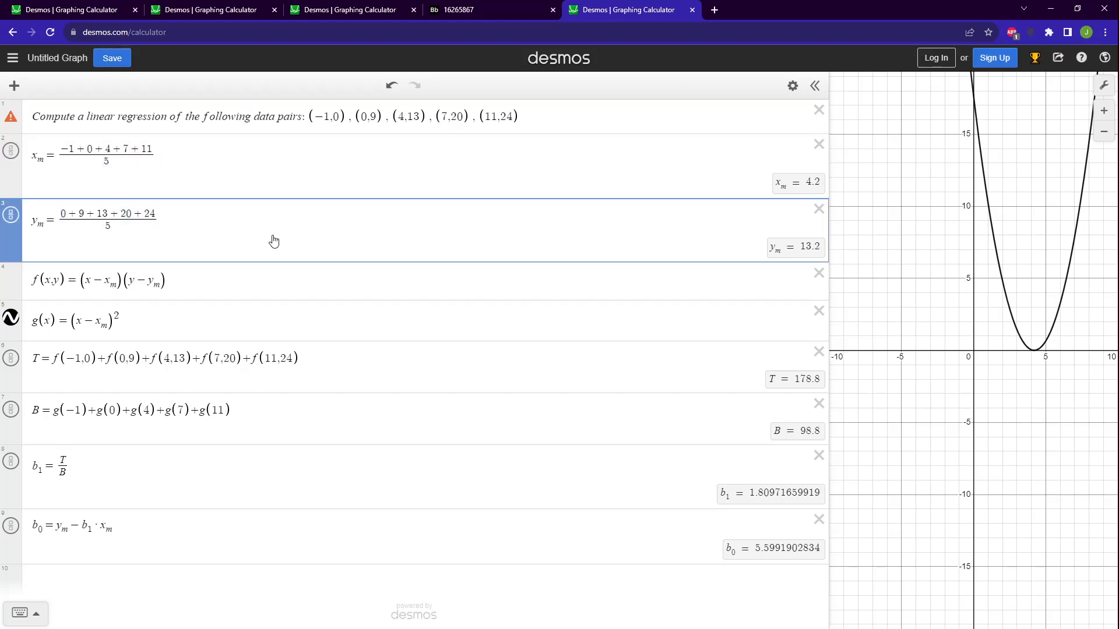
pyautogui.click(38, 158)
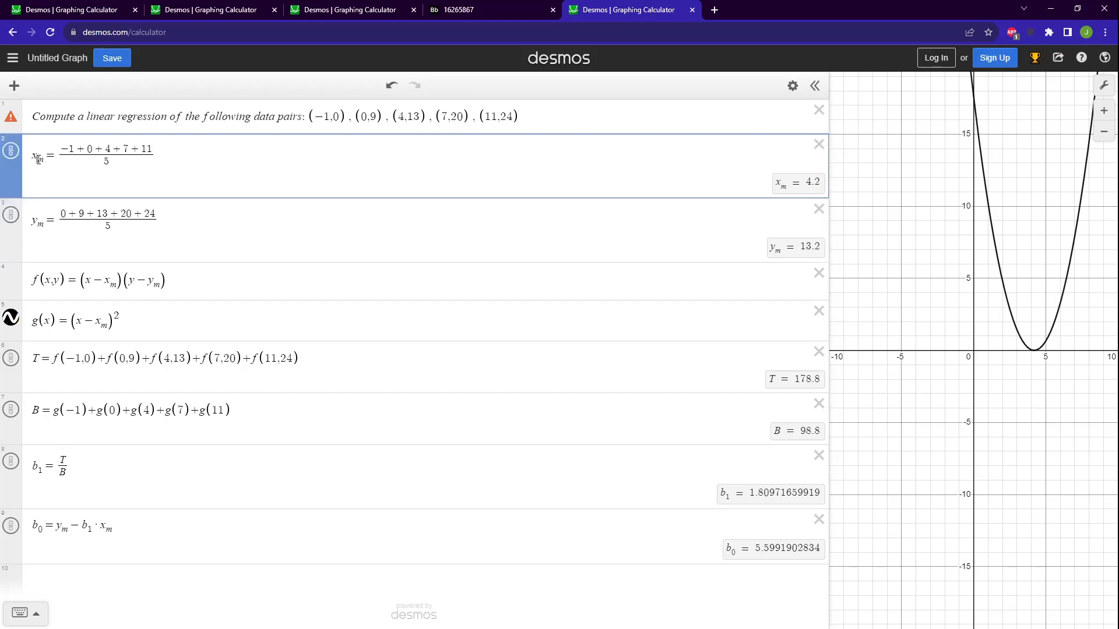
# Try out entering the subscripted variable y_m in a new expression below b_0, and delete that expression.
pyautogui.click(207, 592)
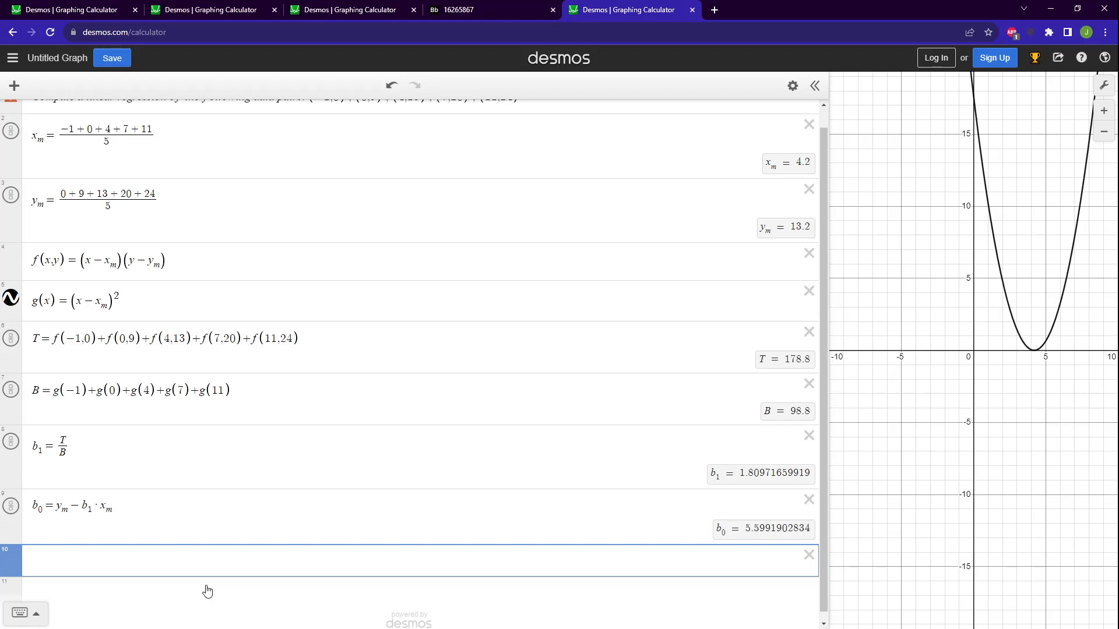
pyautogui.write('-')
pyautogui.press('BackSpace')
pyautogui.write('90 − =')
pyautogui.click(51, 559)
pyautogui.moveTo(51, 558)
pyautogui.mouseDown()
pyautogui.moveTo(80, 559)
pyautogui.moveTo(35, 559)
pyautogui.mouseUp()
pyautogui.press('BackSpace')
pyautogui.write('y_')
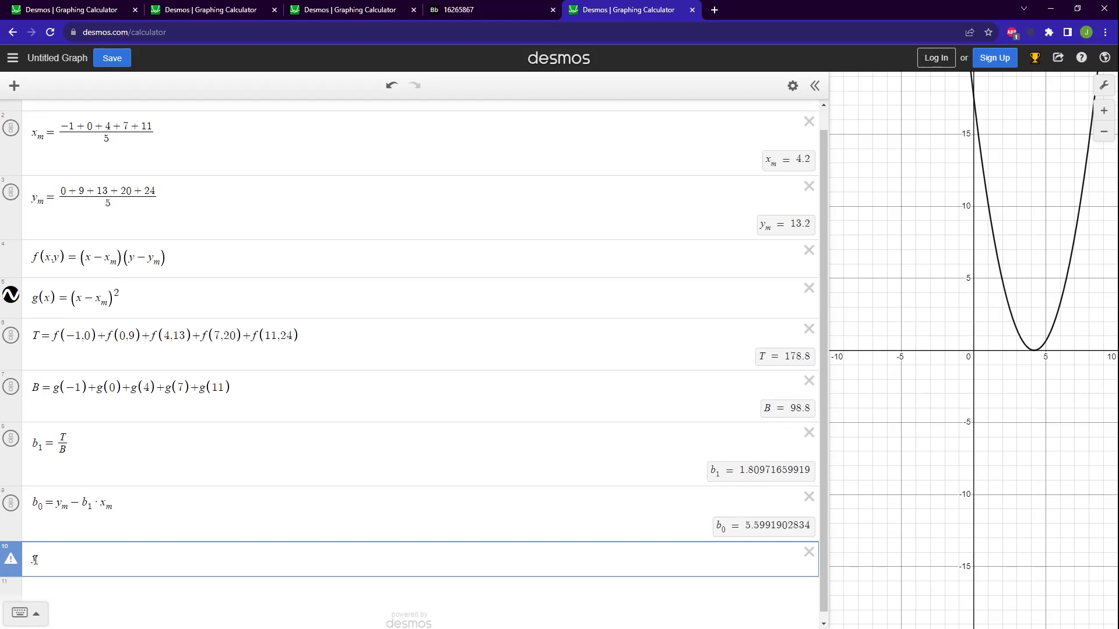
pyautogui.write('m')
pyautogui.press('BackSpace')
pyautogui.press('BackSpace')
pyautogui.press('BackSpace')
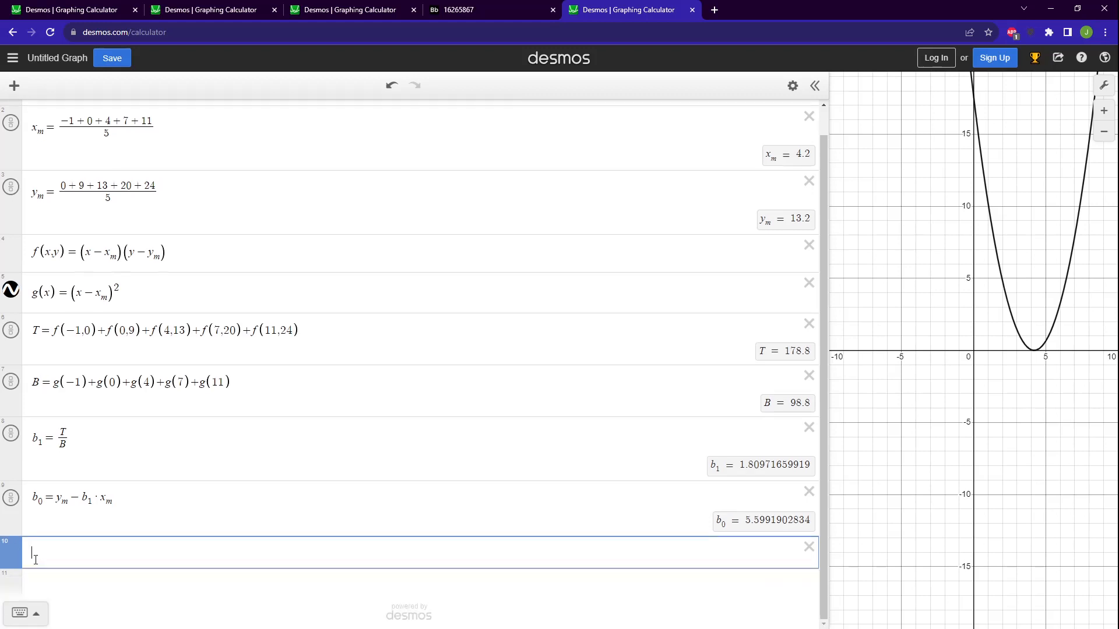
pyautogui.write('SHIFT+-')
pyautogui.press('BackSpace')
pyautogui.press('BackSpace')
pyautogui.press('BackSpace')
pyautogui.press('BackSpace')
pyautogui.press('BackSpace')
pyautogui.press('BackSpace')
pyautogui.press('BackSpace')
pyautogui.press('BackSpace')
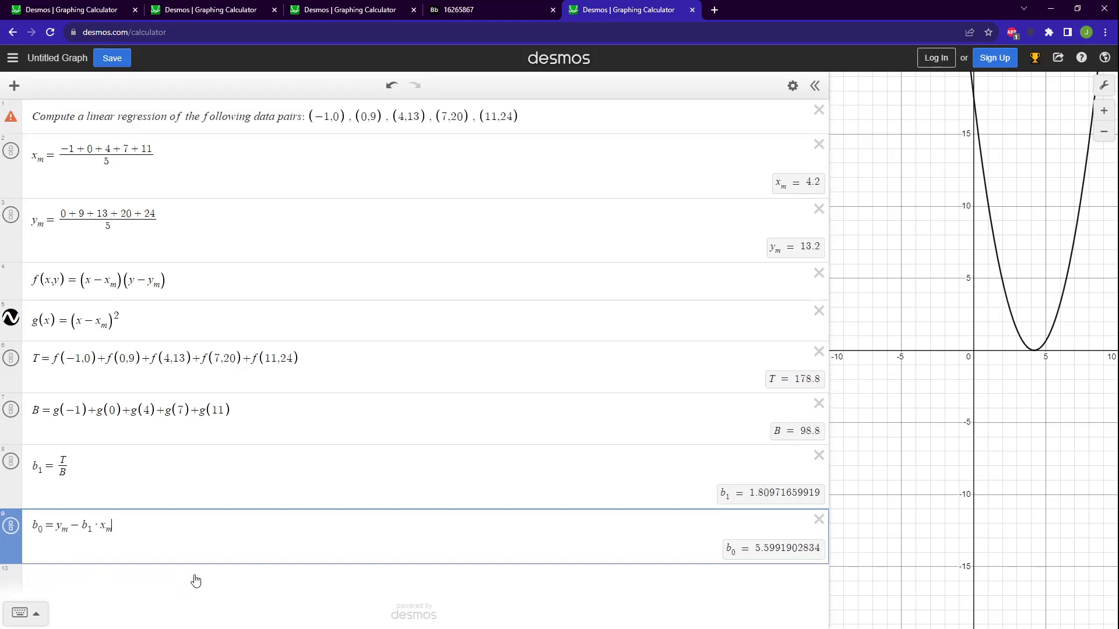
# Add an empty expression below b_0, and examine how x_m, y_m and the pair (-1,0) relate to f(x,y) and g(x).
pyautogui.click(196, 582)
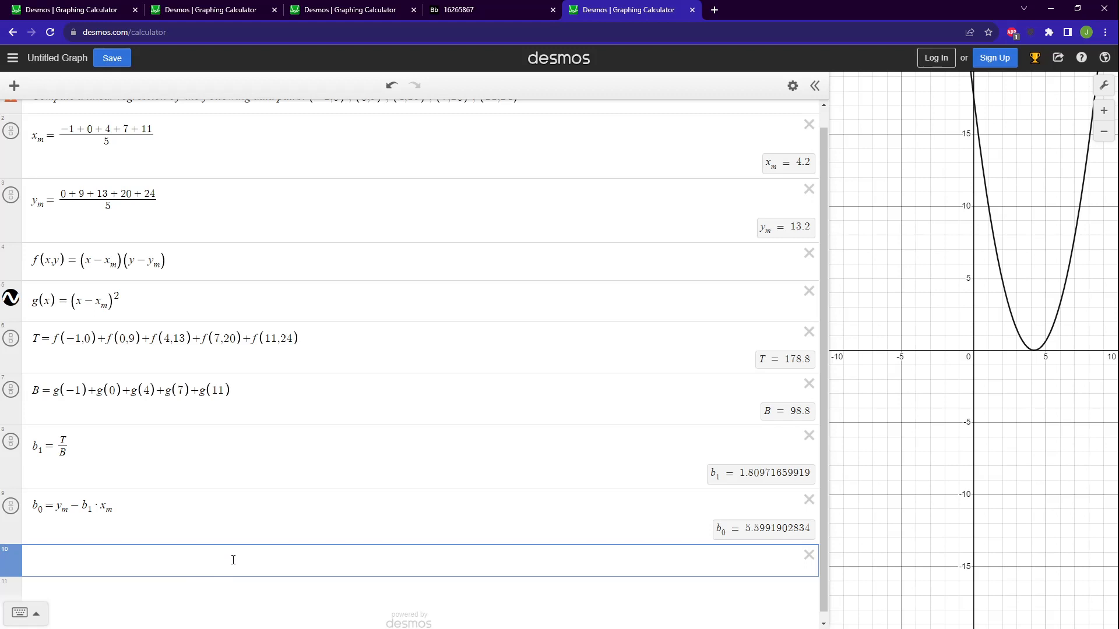
pyautogui.scroll(1, 265, 574)
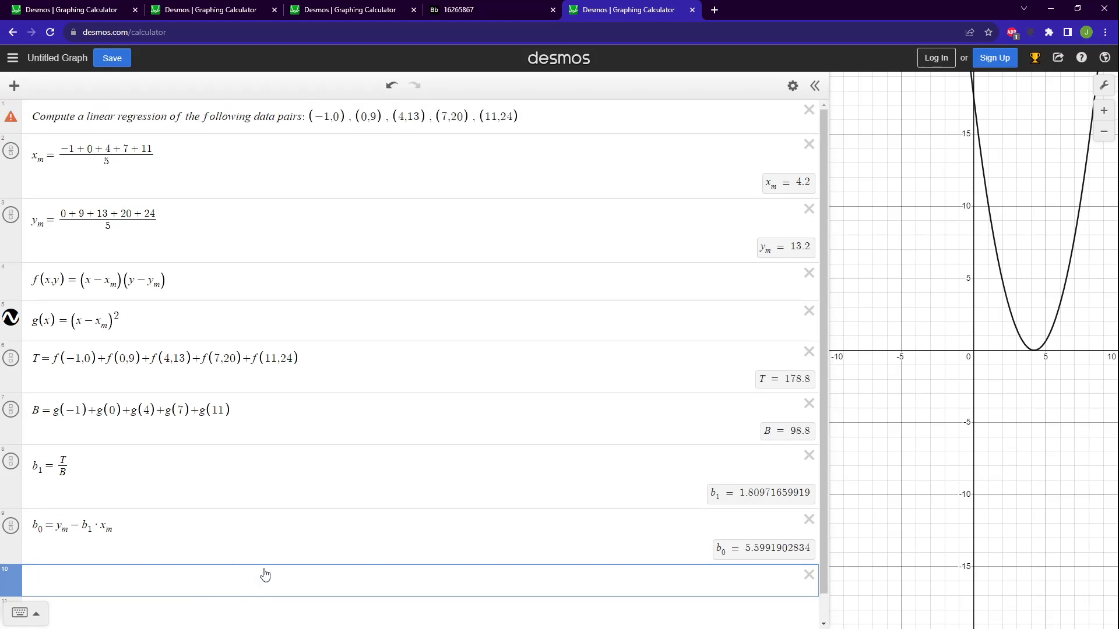
pyautogui.click(74, 195)
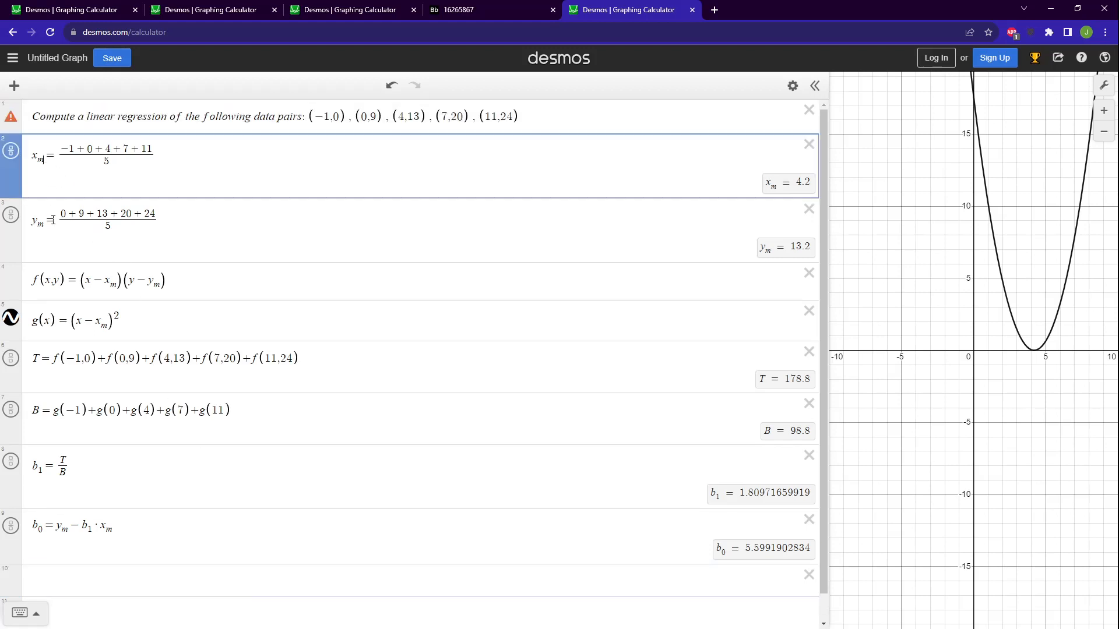
pyautogui.click(45, 222)
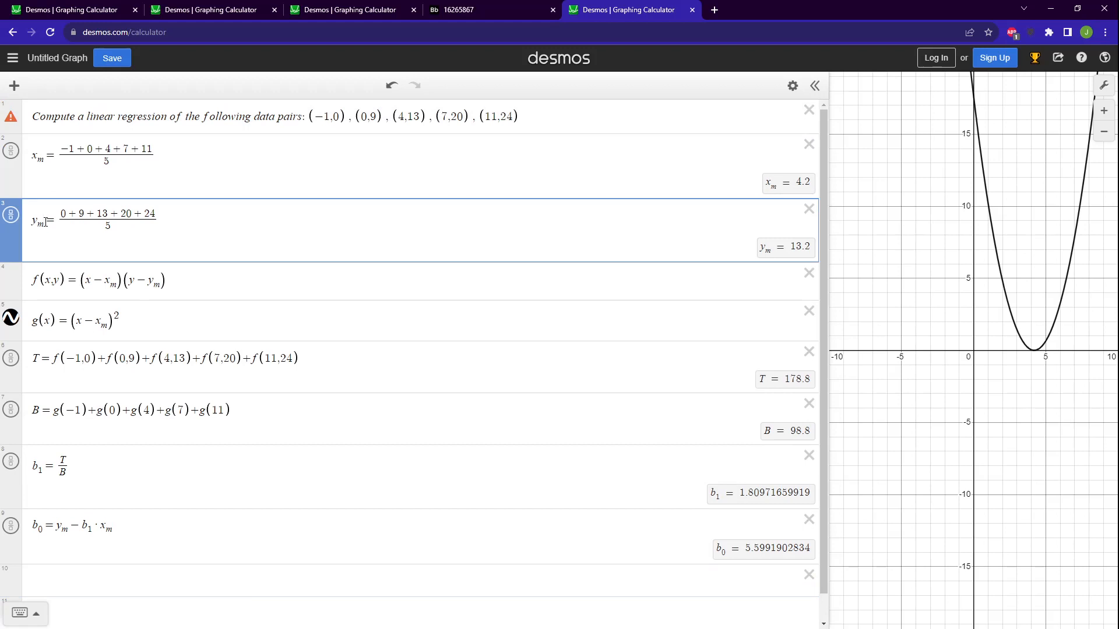
pyautogui.click(58, 272)
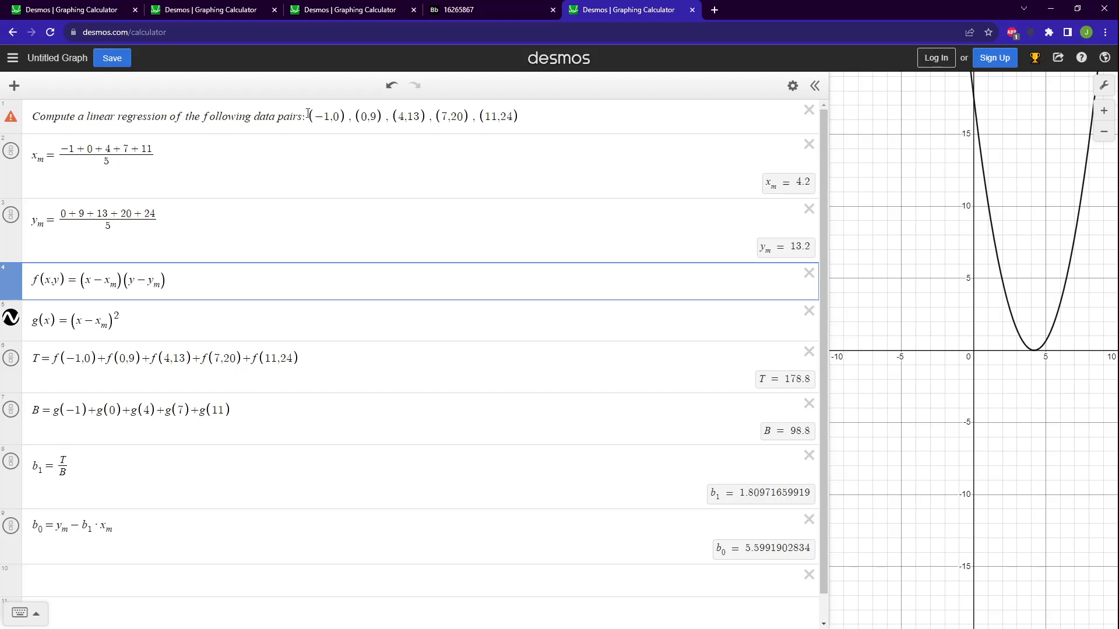
pyautogui.moveTo(308, 113); pyautogui.dragTo(345, 116)
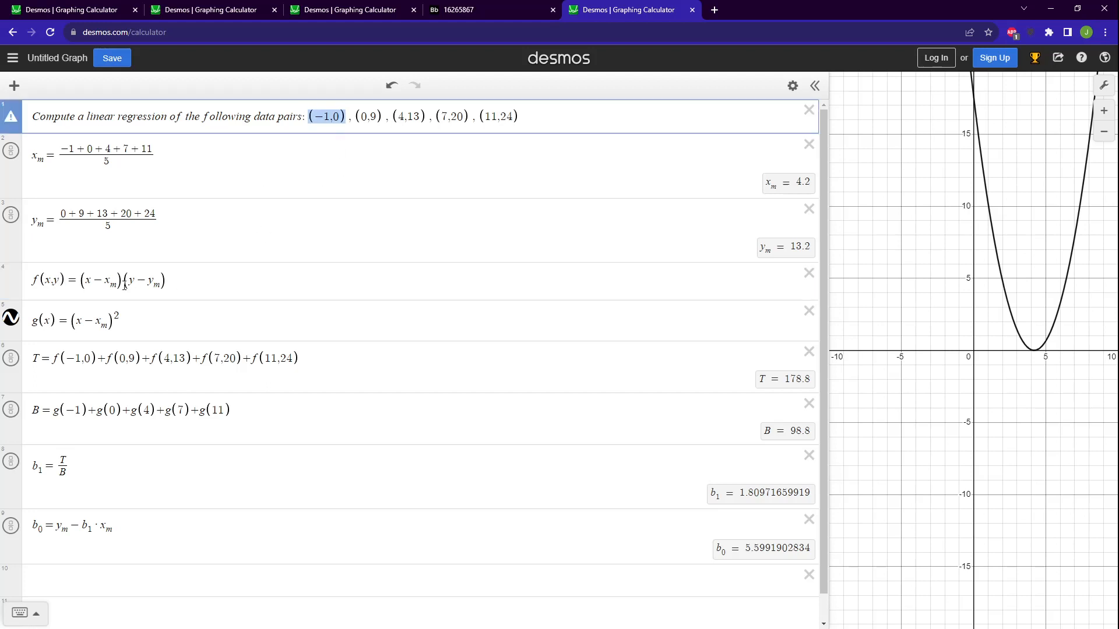
pyautogui.click(87, 282)
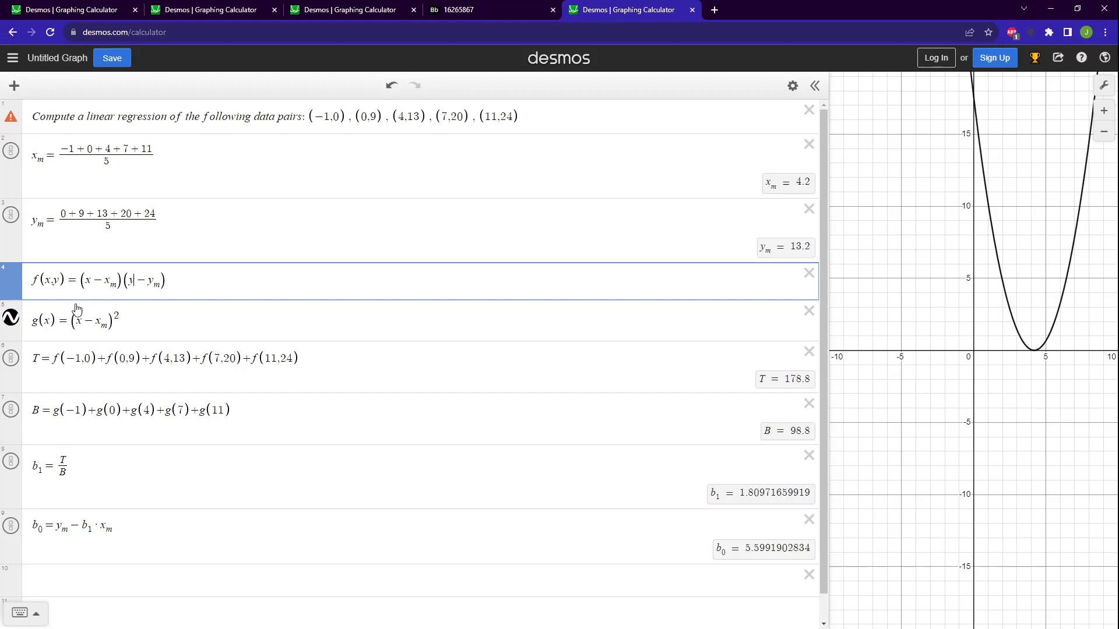
pyautogui.click(62, 319)
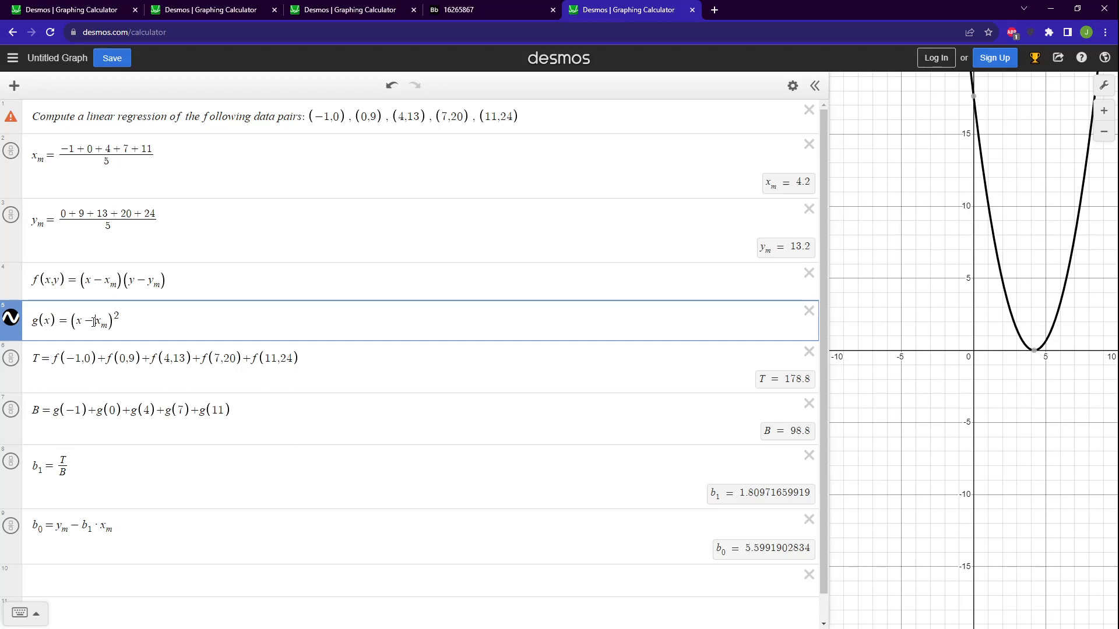
pyautogui.click(61, 321)
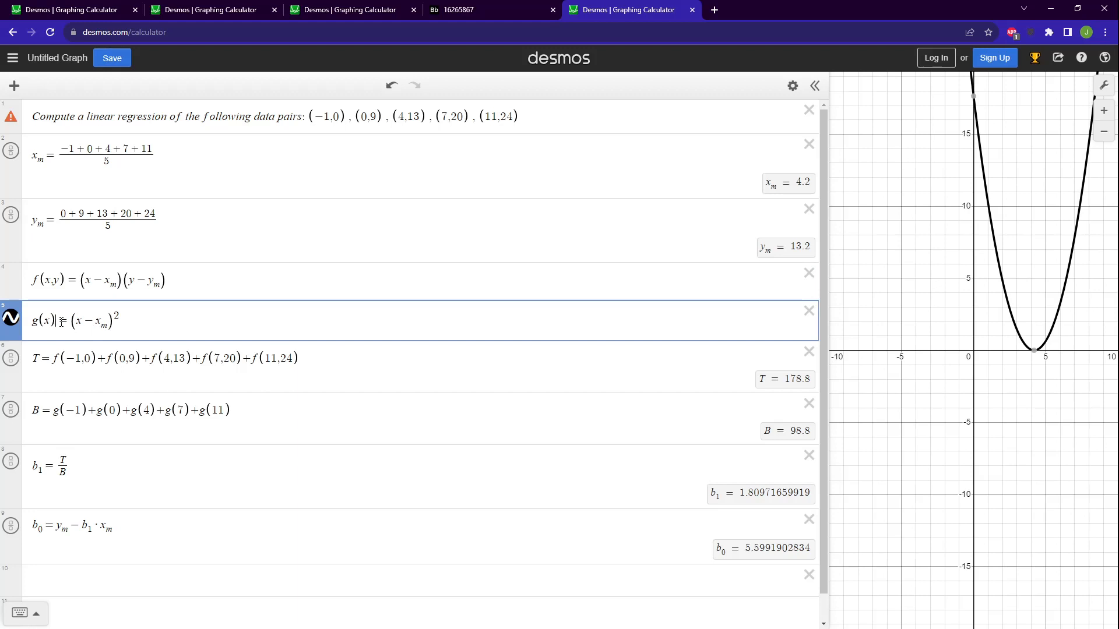
pyautogui.click(235, 292)
pyautogui.click(235, 318)
# Examine how T sums f over each of the listed data pairs.
pyautogui.click(40, 358)
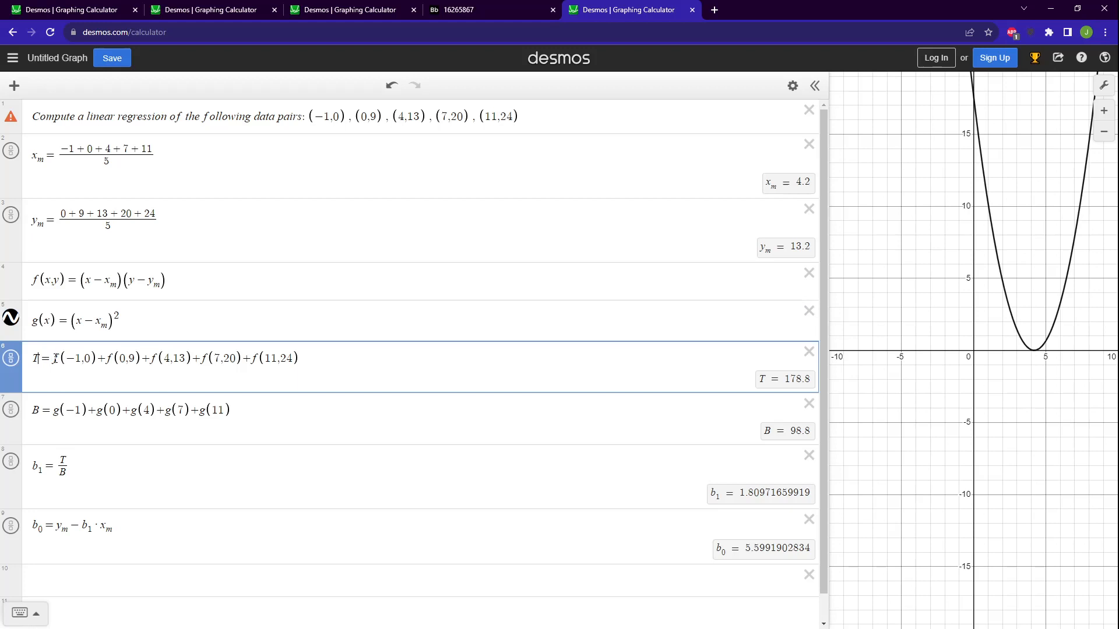
pyautogui.click(64, 282)
pyautogui.click(65, 358)
pyautogui.click(83, 358)
pyautogui.click(324, 120)
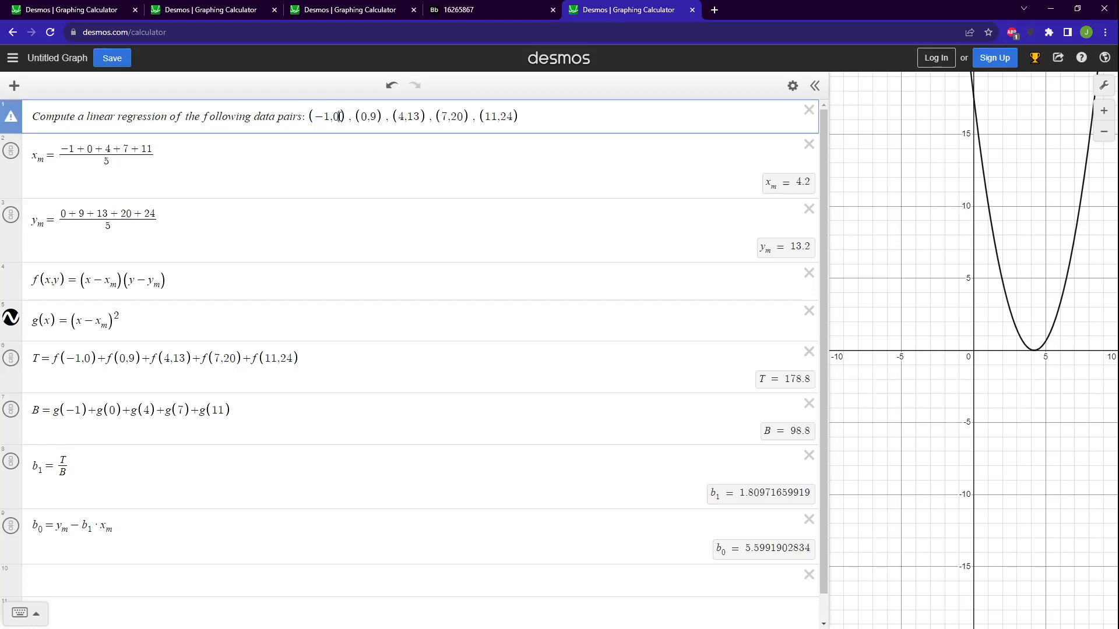
pyautogui.moveTo(110, 359); pyautogui.dragTo(127, 359)
pyautogui.click(126, 360)
pyautogui.click(370, 118)
pyautogui.click(215, 363)
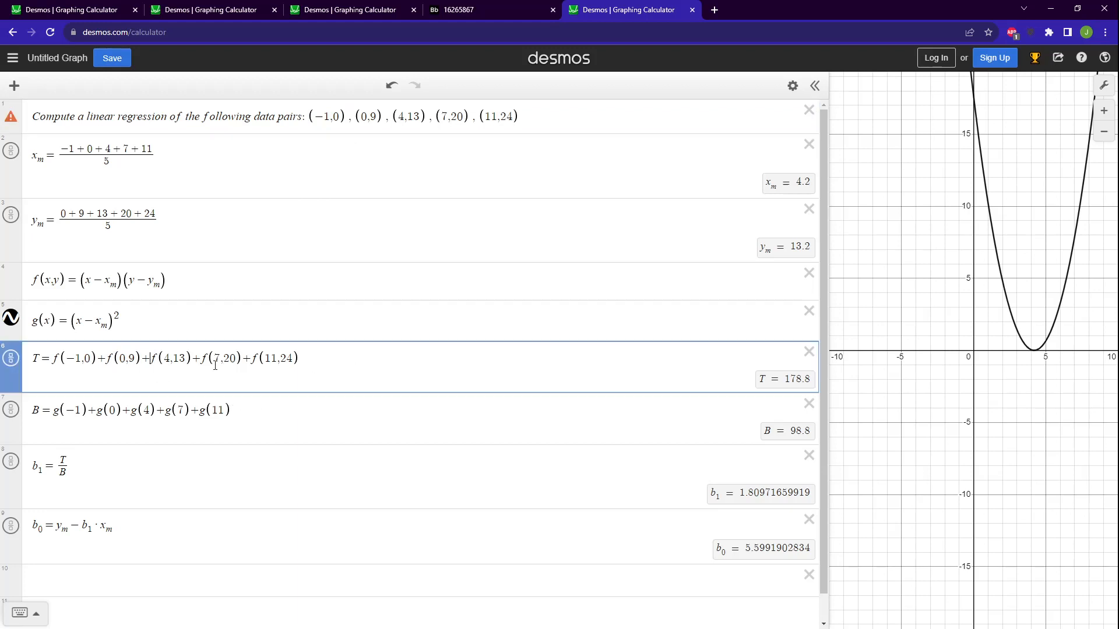
pyautogui.click(274, 363)
pyautogui.click(188, 275)
pyautogui.click(185, 327)
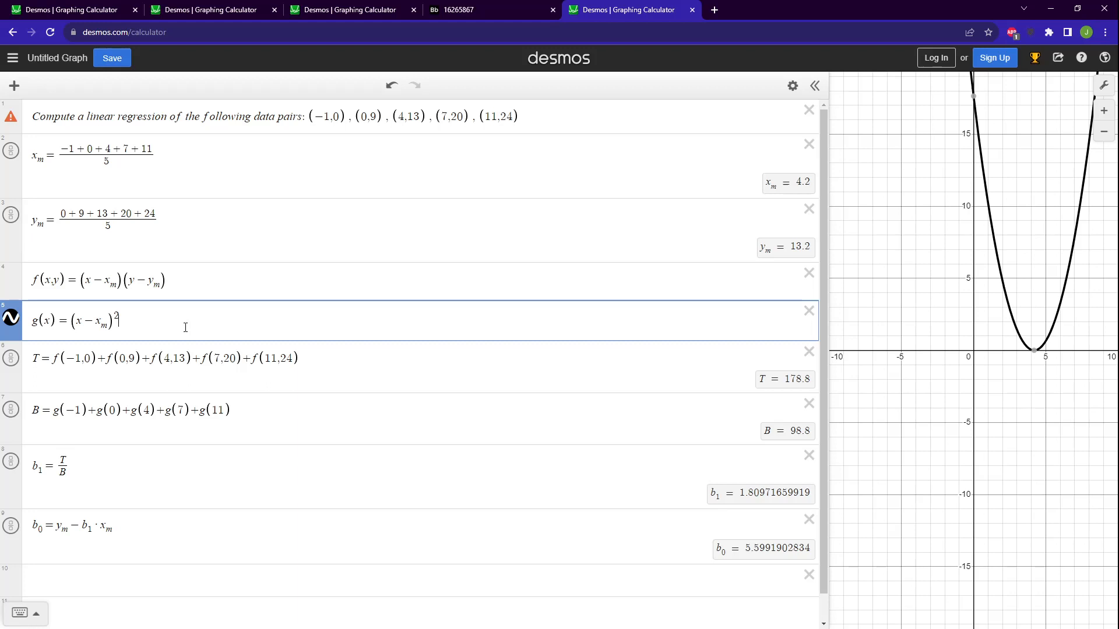
pyautogui.click(345, 373)
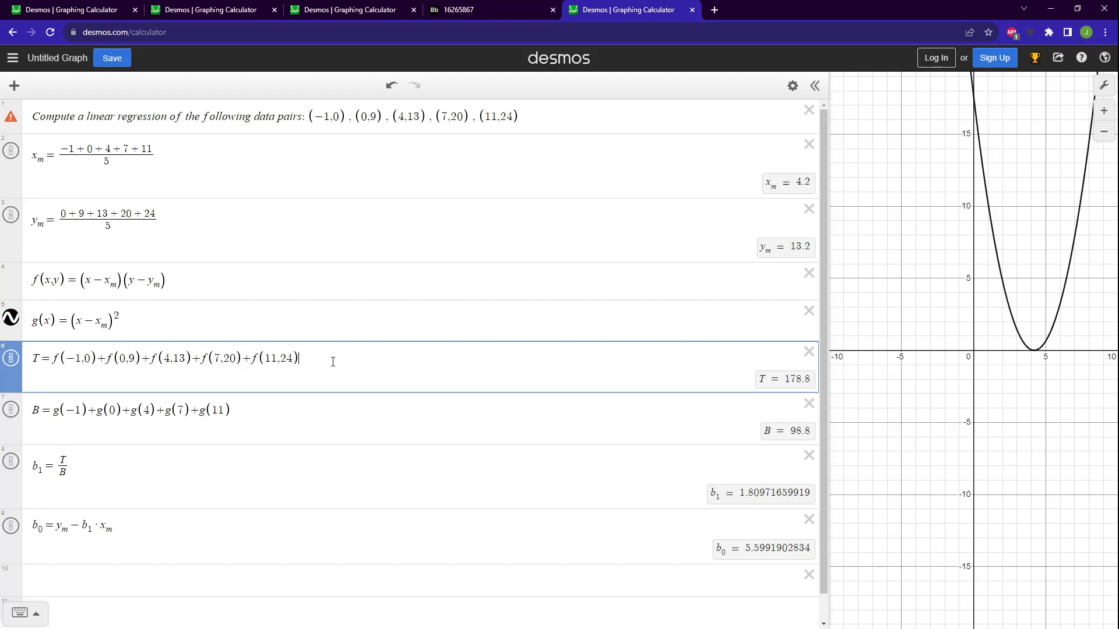
# Examine how B sums g over the x-values of the data pairs.
pyautogui.click(55, 425)
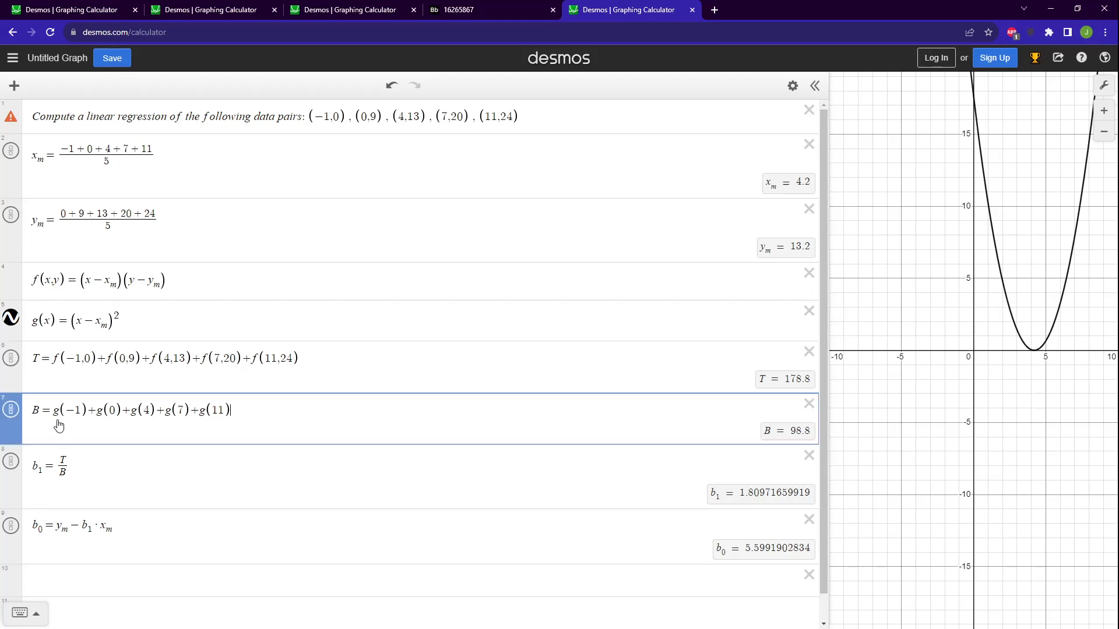
pyautogui.click(46, 411)
pyautogui.click(70, 411)
pyautogui.click(359, 119)
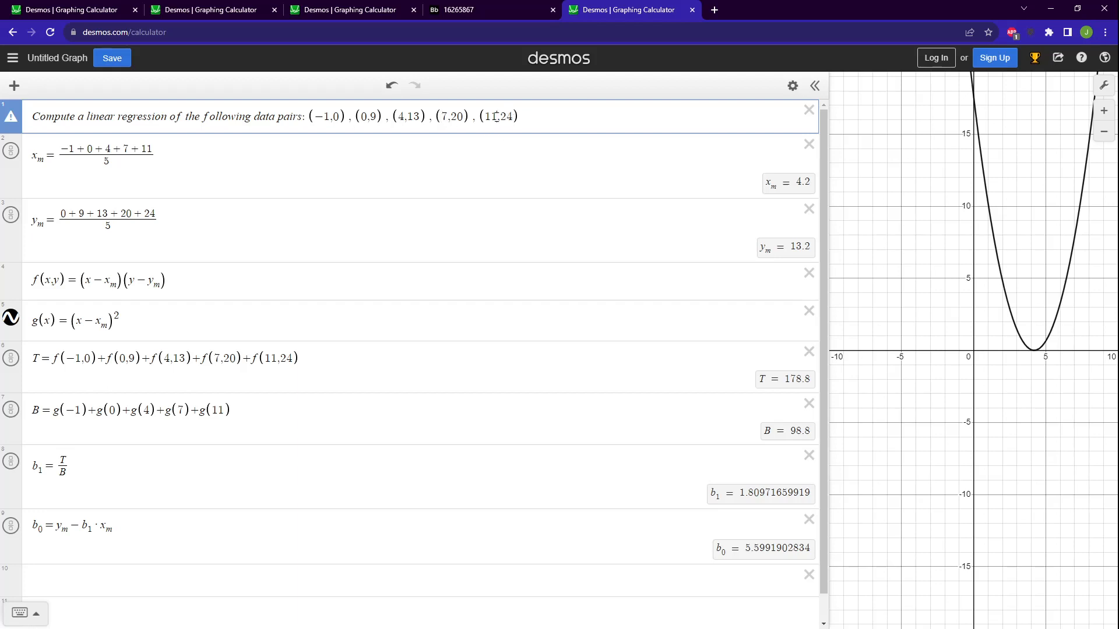
pyautogui.click(342, 408)
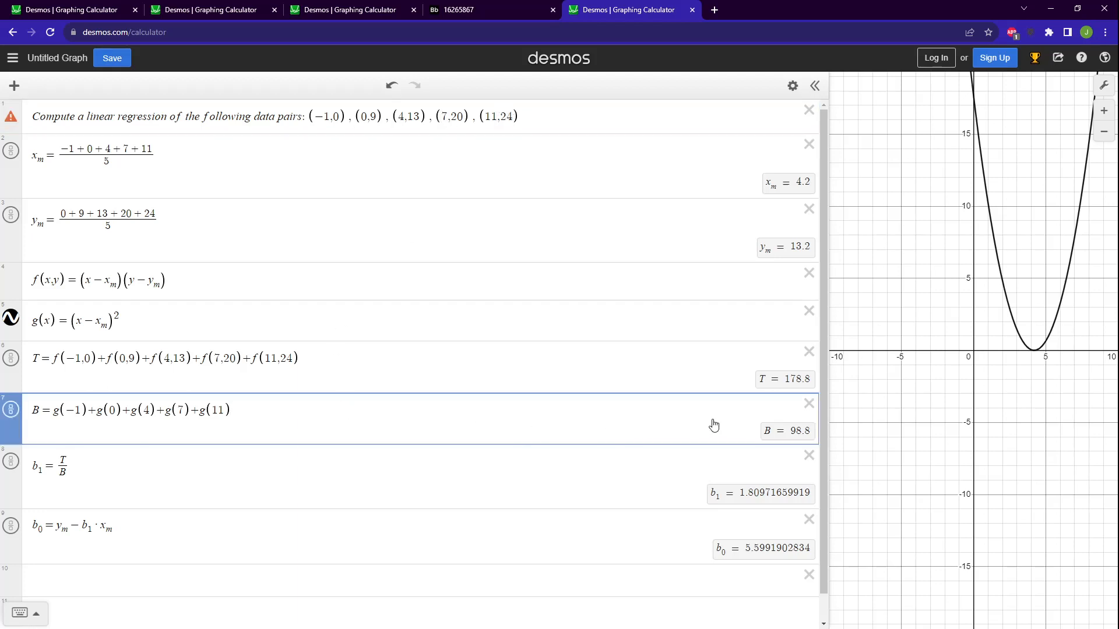
# Examine how b_1 is formed from T and B, and how b_0 uses y_m, b_1 and x_m.
pyautogui.click(735, 385)
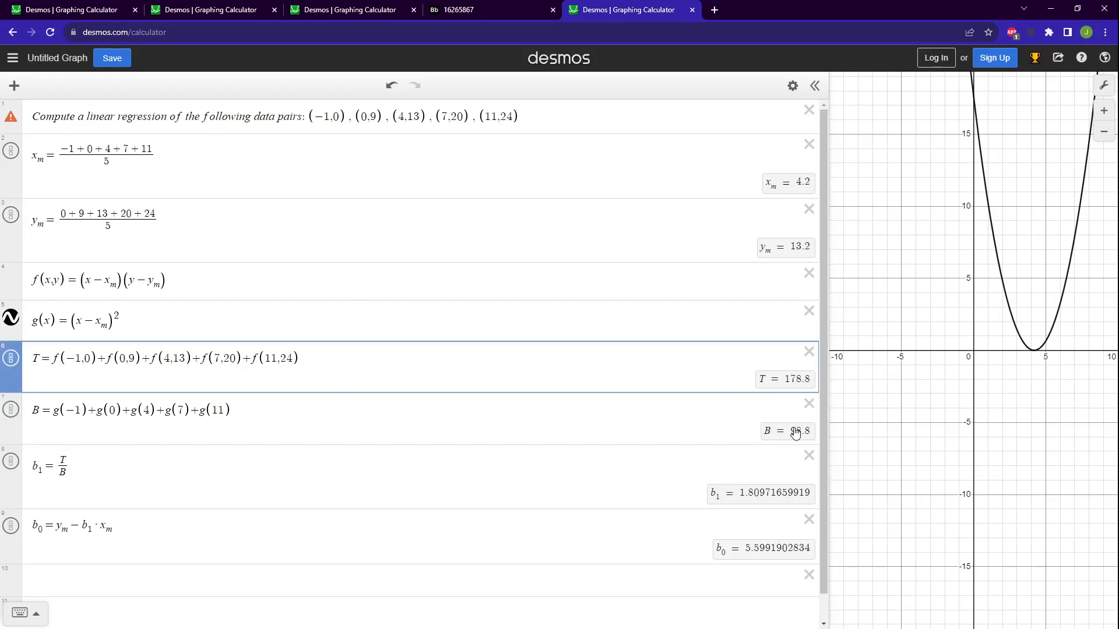
pyautogui.click(77, 462)
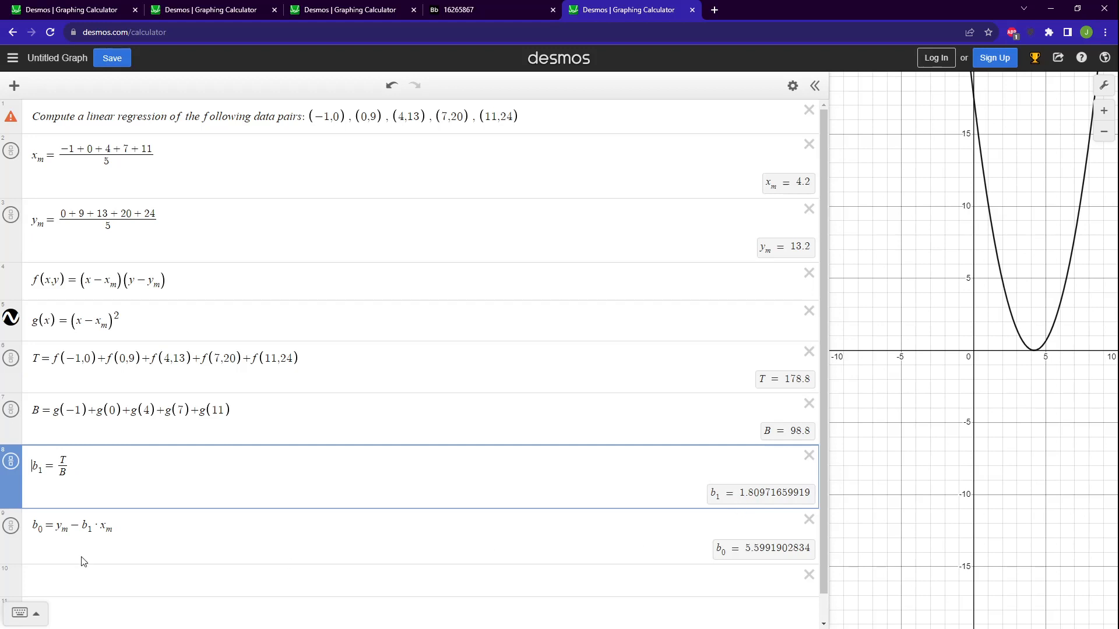
pyautogui.click(53, 530)
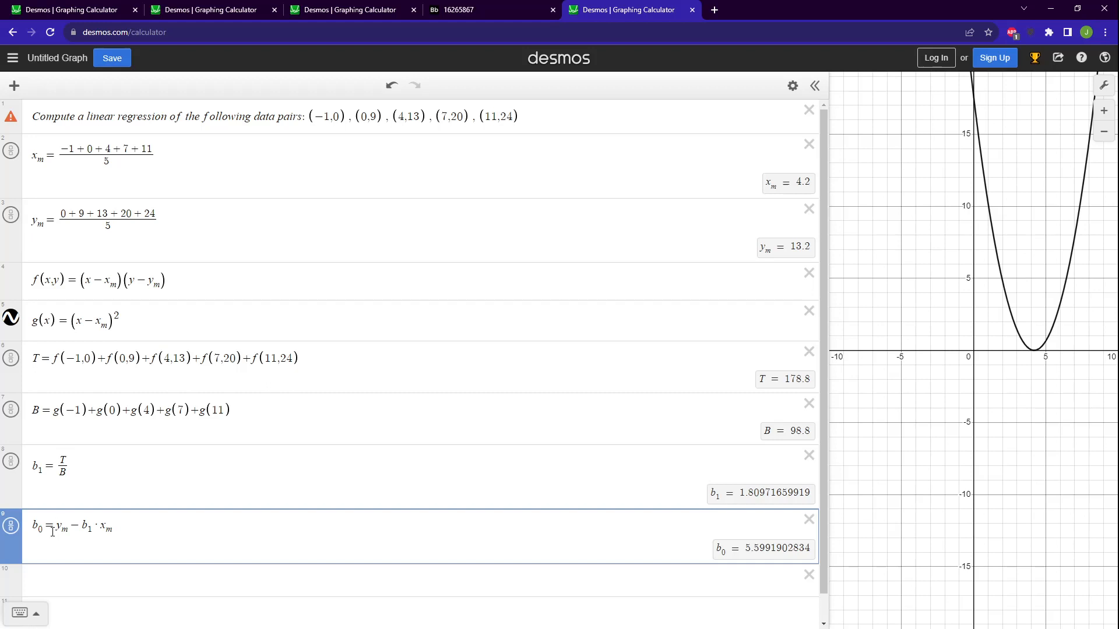
pyautogui.moveTo(54, 529); pyautogui.dragTo(69, 531)
pyautogui.click(63, 531)
pyautogui.click(41, 466)
pyautogui.click(117, 527)
pyautogui.click(619, 583)
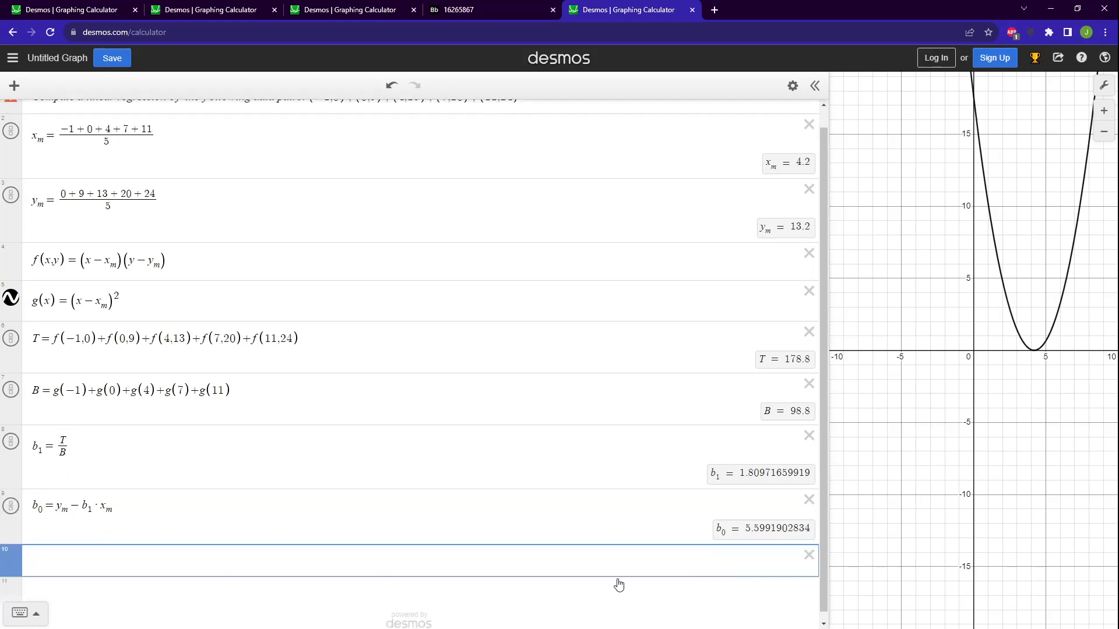
# Enter the regression line y=b_0+b_1·x in the empty expression below b_0.
pyautogui.write('y=b0')
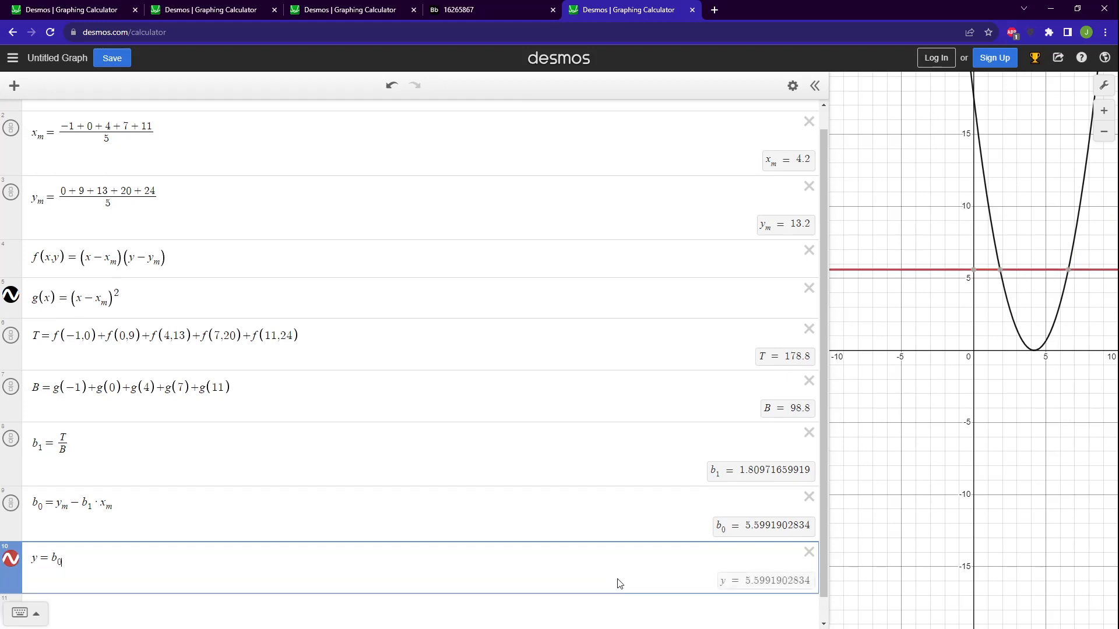
pyautogui.write('+b1')
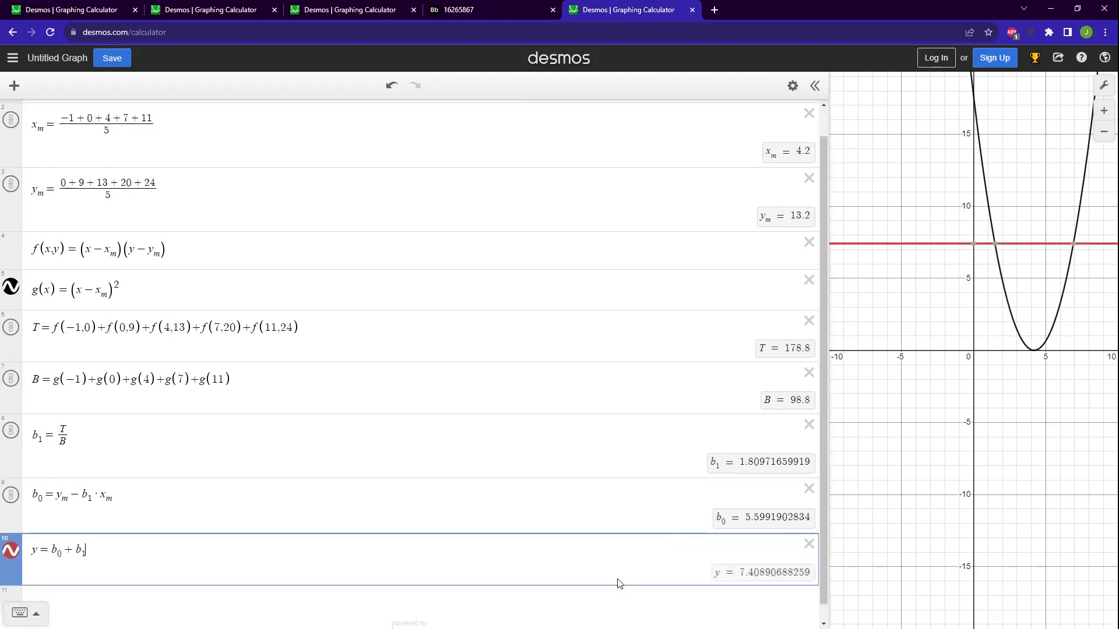
pyautogui.write('*x')
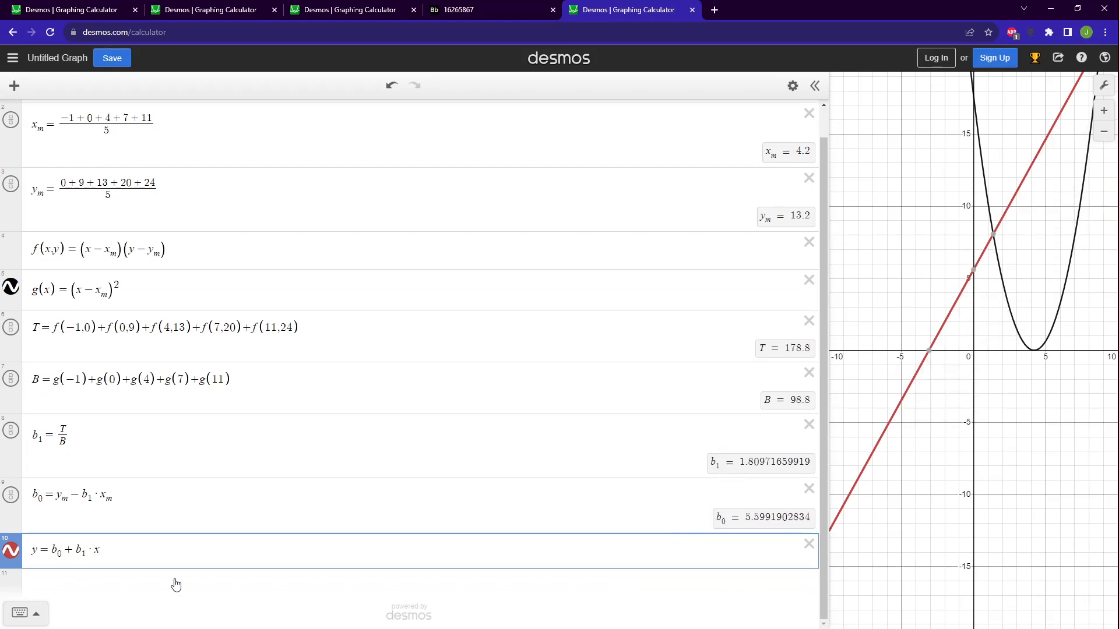
# Try to rewrite the regression line as y(x) and evaluate y(-1) below it, and clear that evaluation.
pyautogui.click(174, 585)
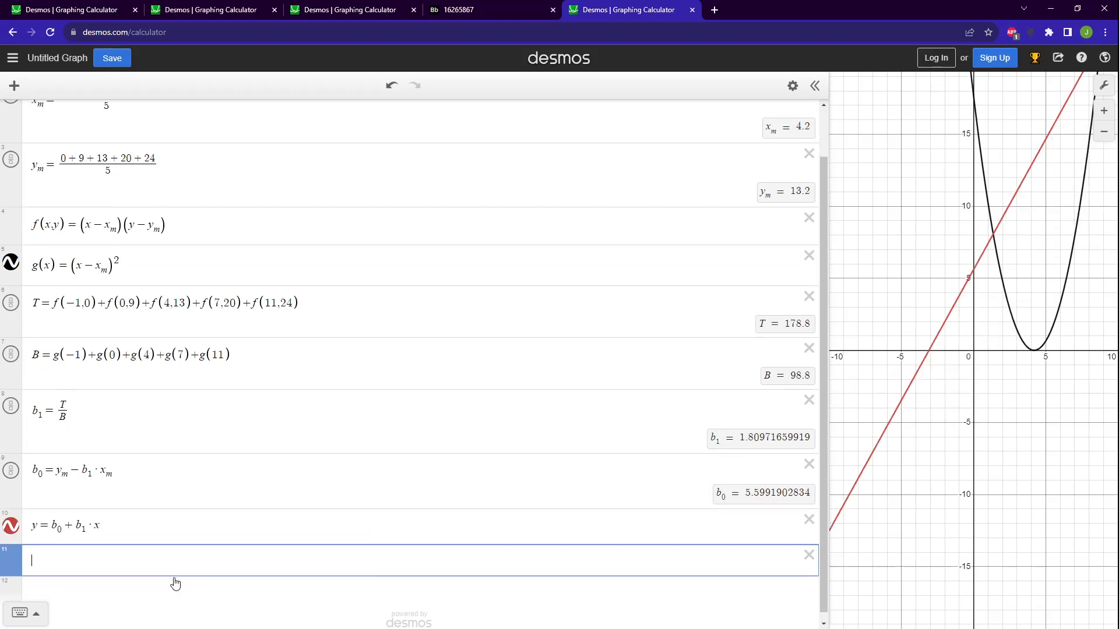
pyautogui.click(39, 526)
pyautogui.write('(x')
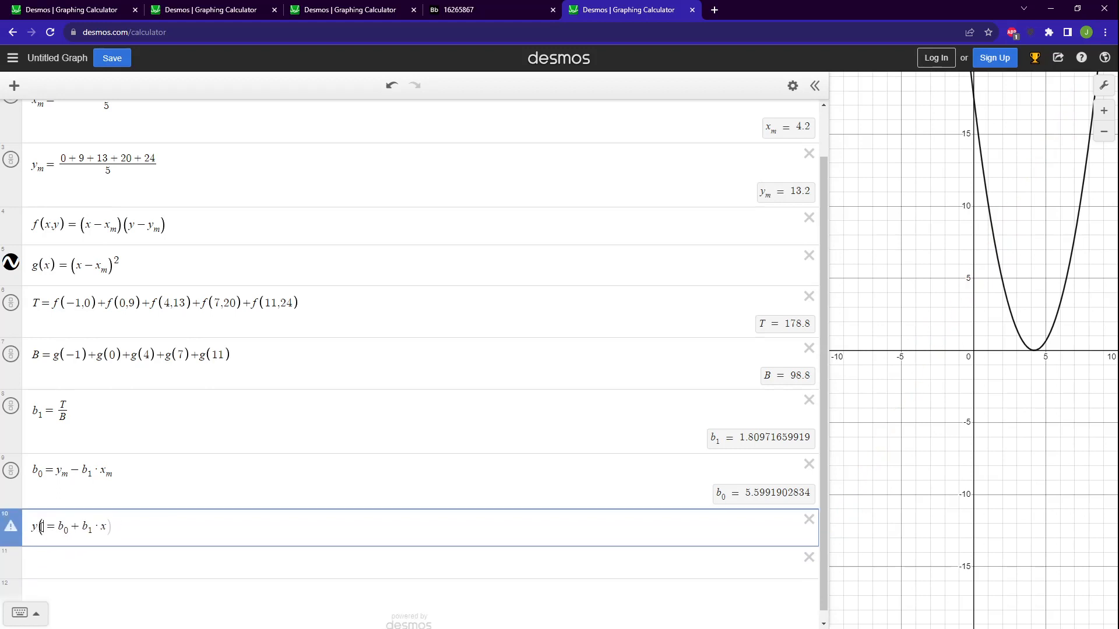
pyautogui.click(50, 559)
pyautogui.write('y(-1')
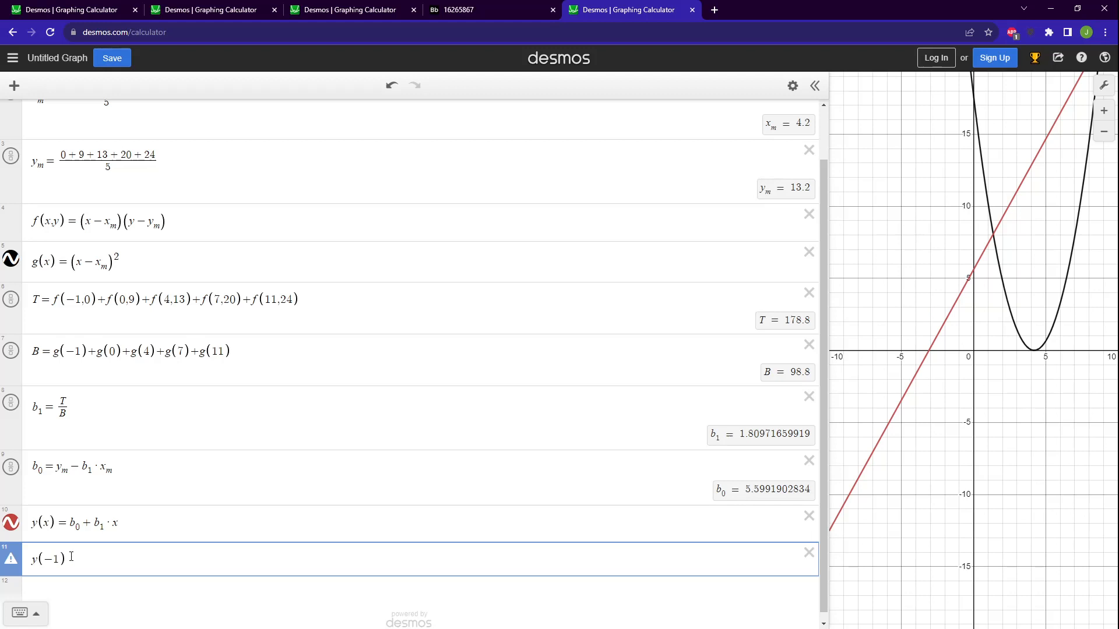
pyautogui.moveTo(64, 559); pyautogui.dragTo(32, 561)
pyautogui.press('BackSpace')
# Rename the regression line function to h(x), keeping b_0+b_1·x as its right side.
pyautogui.click(73, 539)
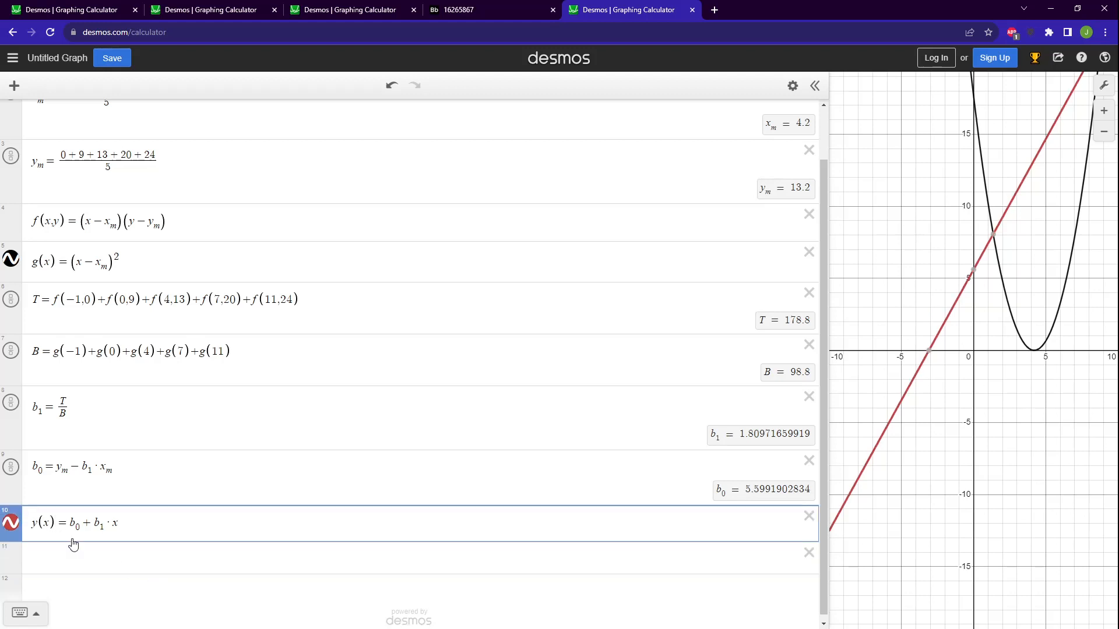
pyautogui.press('BackSpace')
pyautogui.press('BackSpace')
pyautogui.press('BackSpace')
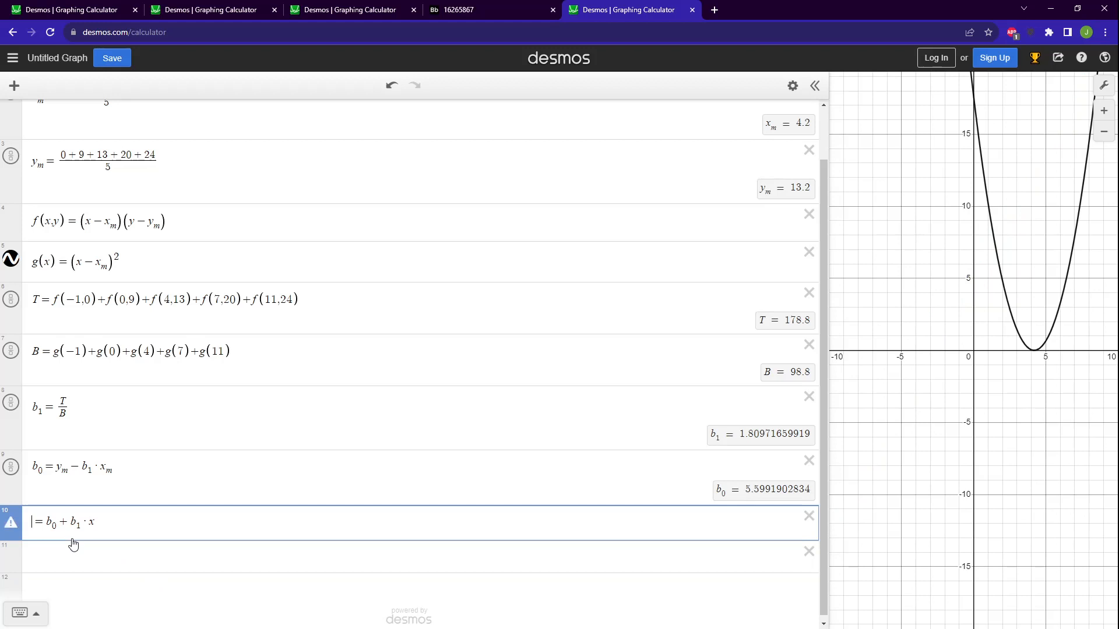
pyautogui.write('f')
pyautogui.press('BackSpace')
pyautogui.write('h')
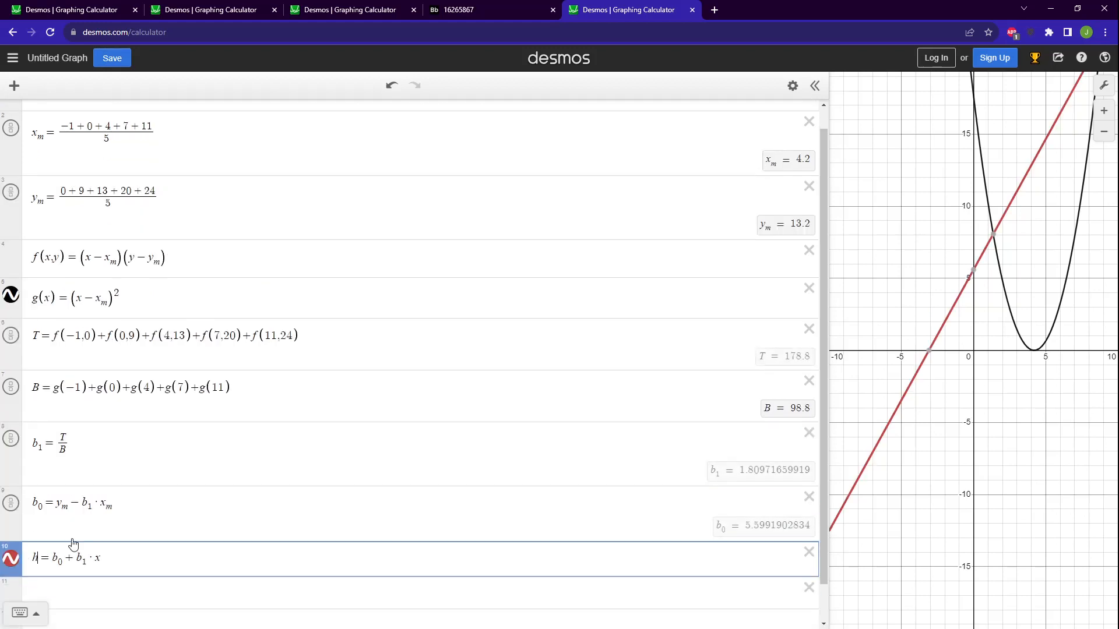
pyautogui.write('(x)')
# Evaluate h(1) in the expression below the line function, and change its argument to 0.
pyautogui.click(90, 599)
pyautogui.write('h(1)')
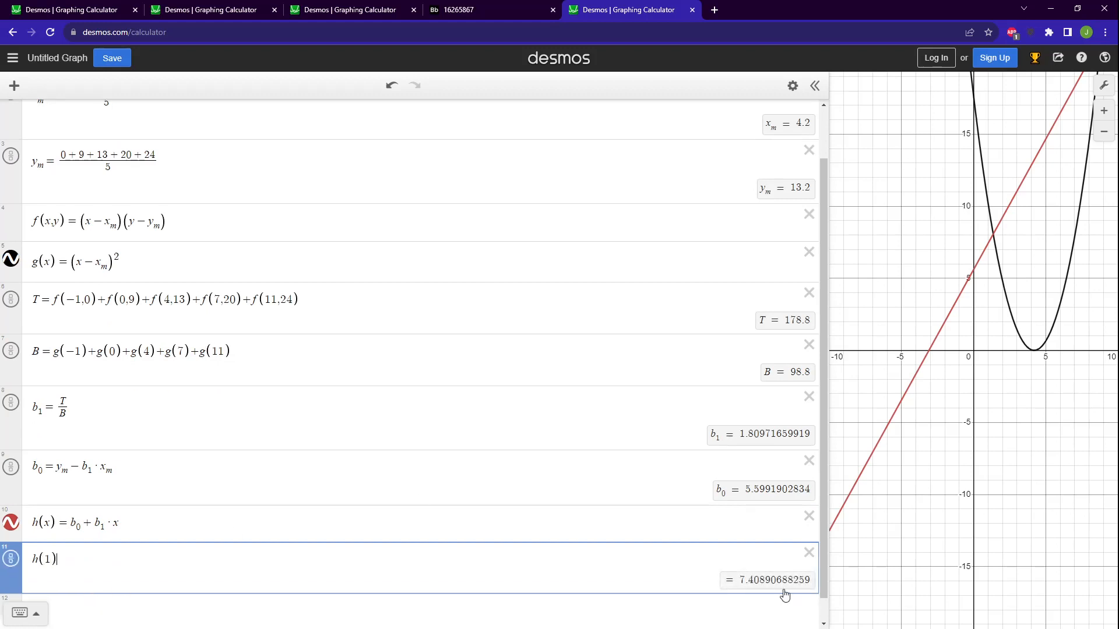
pyautogui.scroll(2, 534, 522)
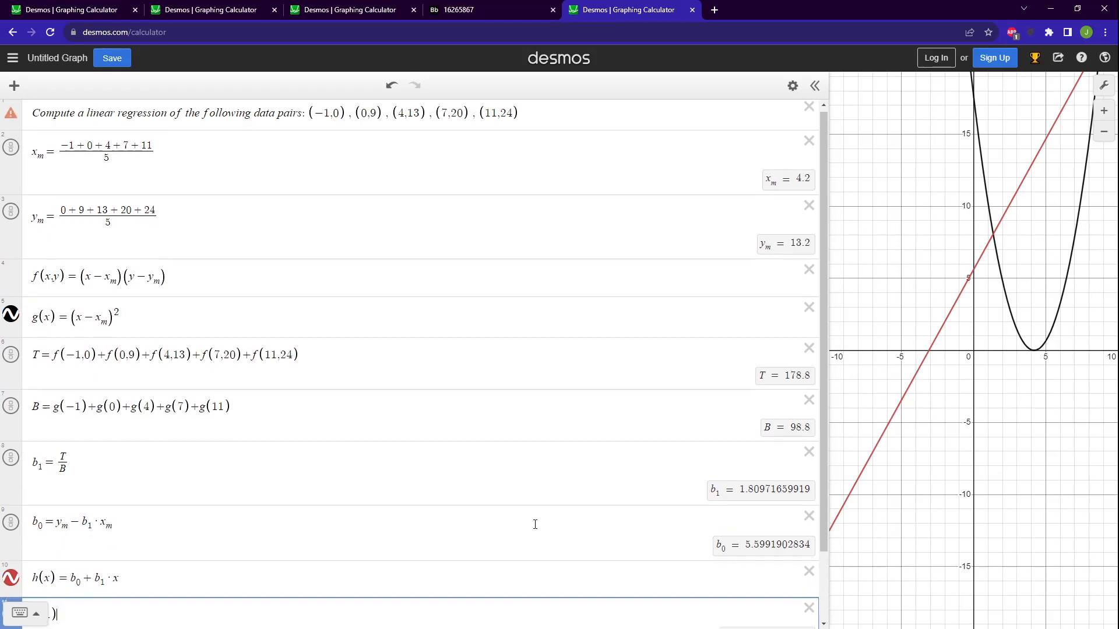
pyautogui.scroll(-2, 535, 524)
pyautogui.click(54, 535)
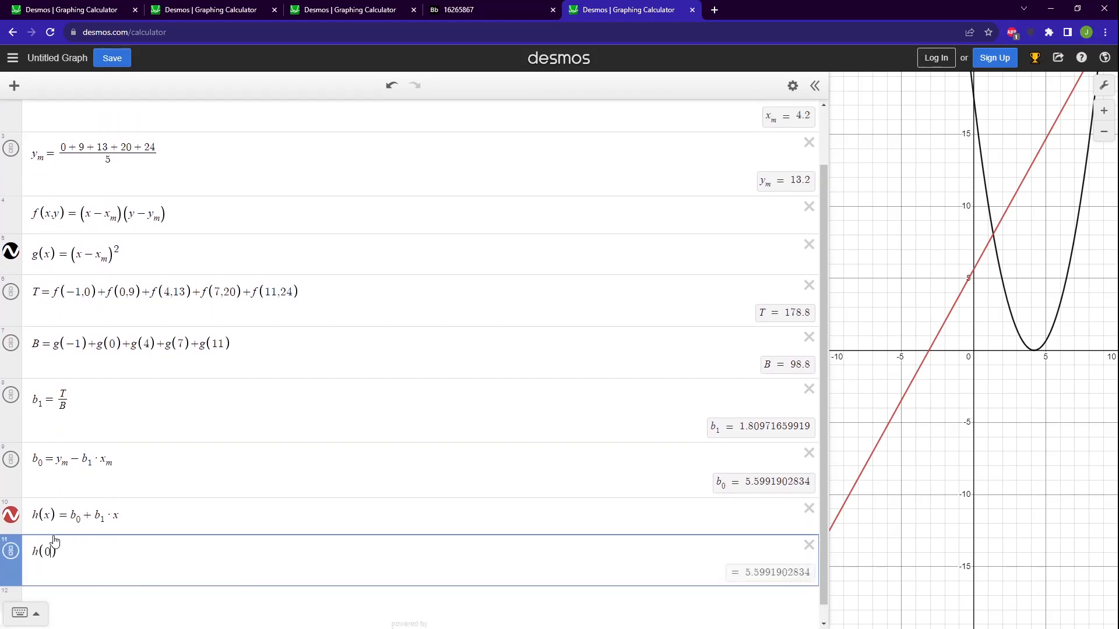
pyautogui.press('BackSpace')
pyautogui.write('0')
# Delete the h(0) evaluation and the h(x) line function.
pyautogui.click(808, 545)
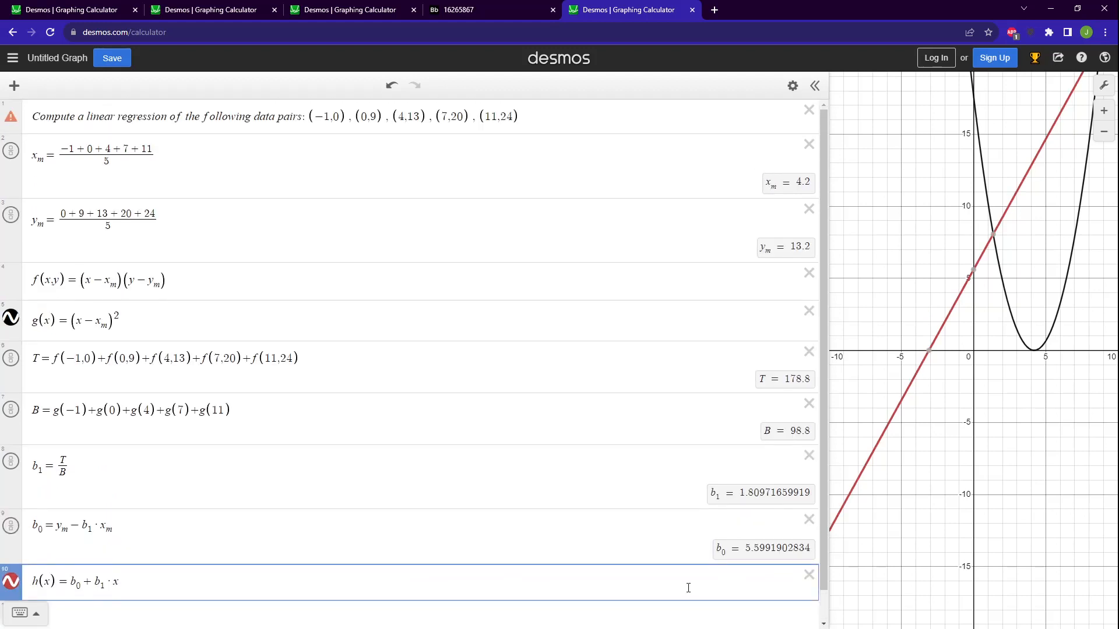
pyautogui.click(808, 576)
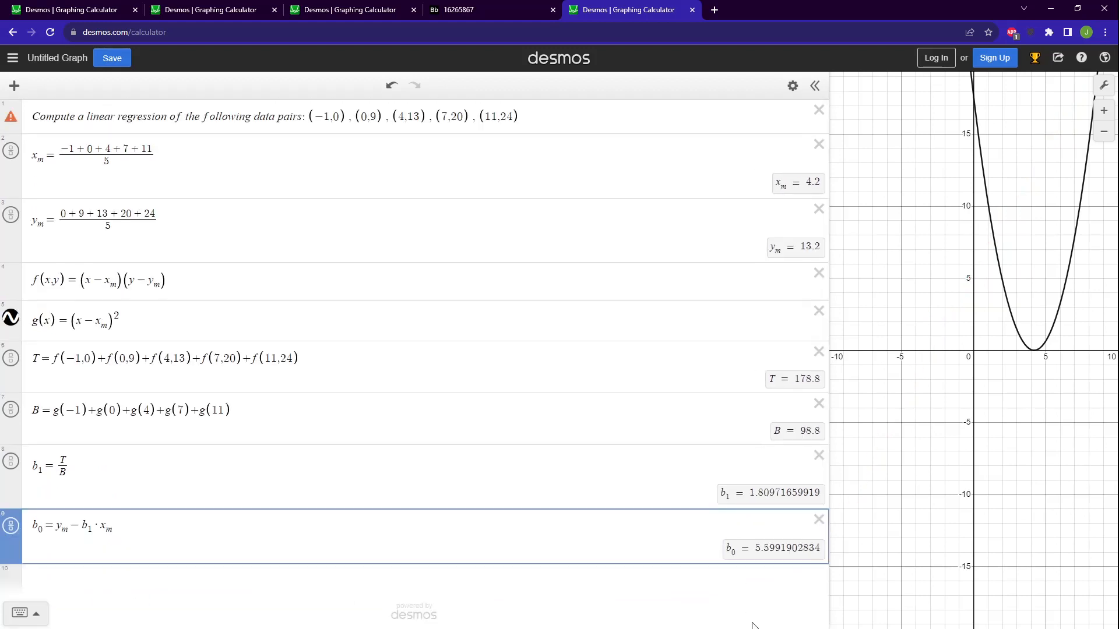